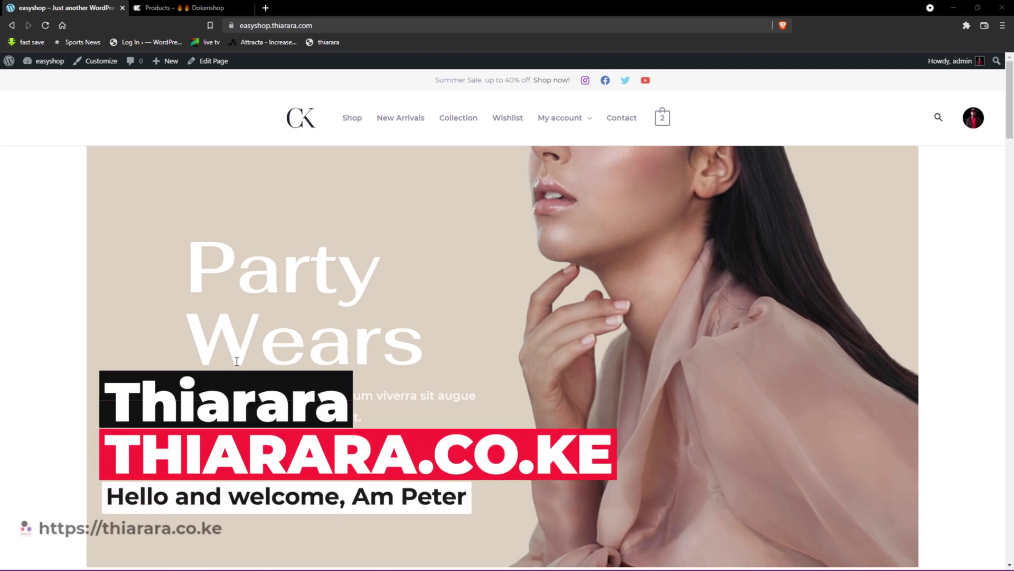
# Step: Add the Spark nigh party, Eterna long and Alnich night dresses to the easyshop comparison list and open the compare table
pyautogui.scroll(-9, 539, 408)
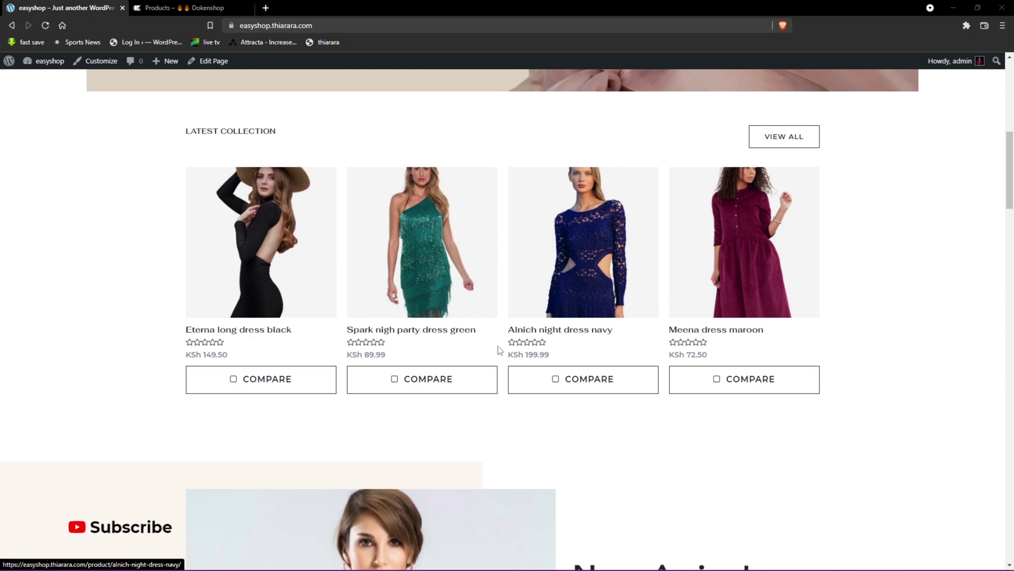
pyautogui.click(393, 383)
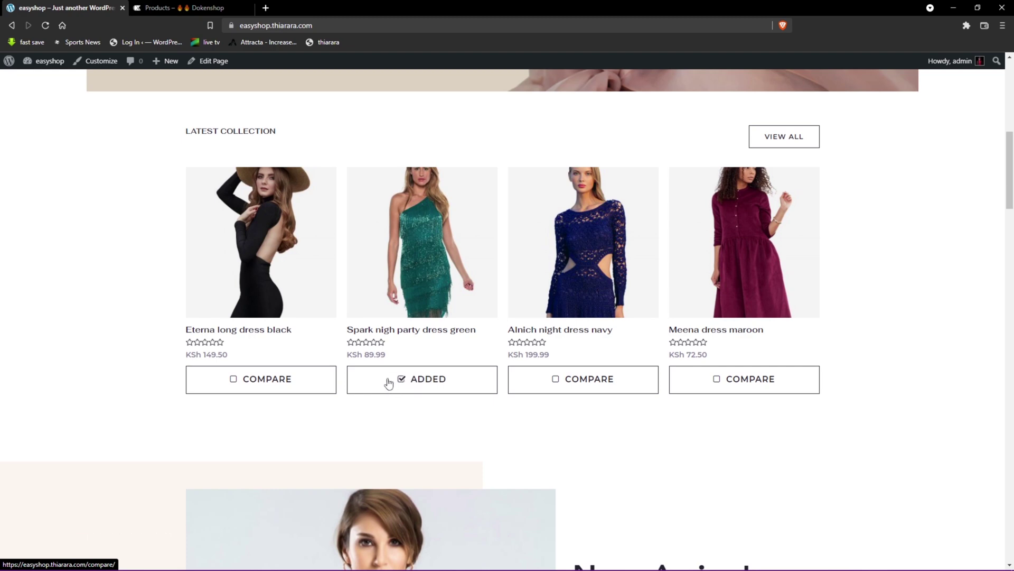
pyautogui.click(233, 380)
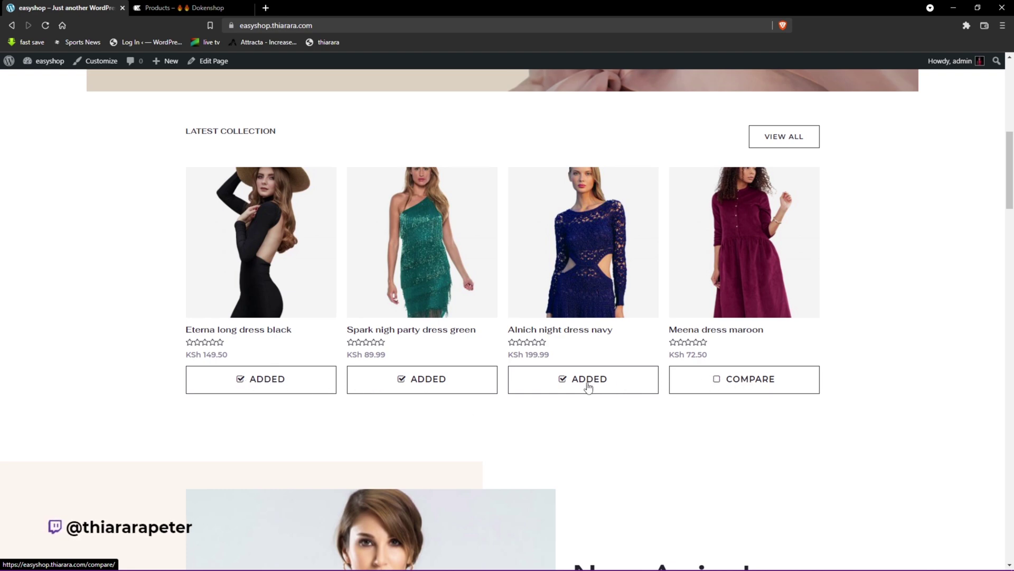
pyautogui.click(438, 385)
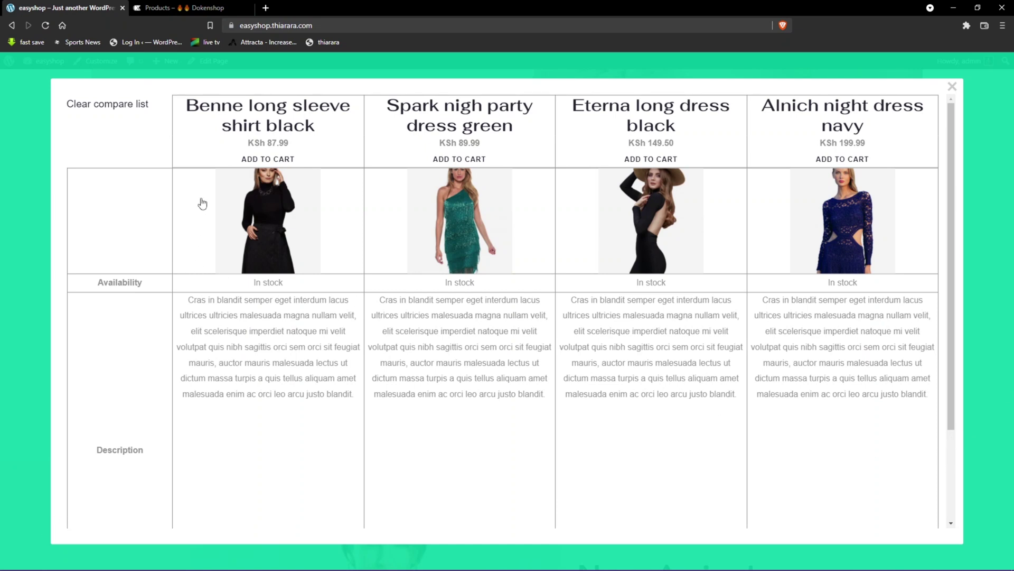
# Step: Examine the comparison table's availability, description and product category rows for the selected items
pyautogui.click(238, 167)
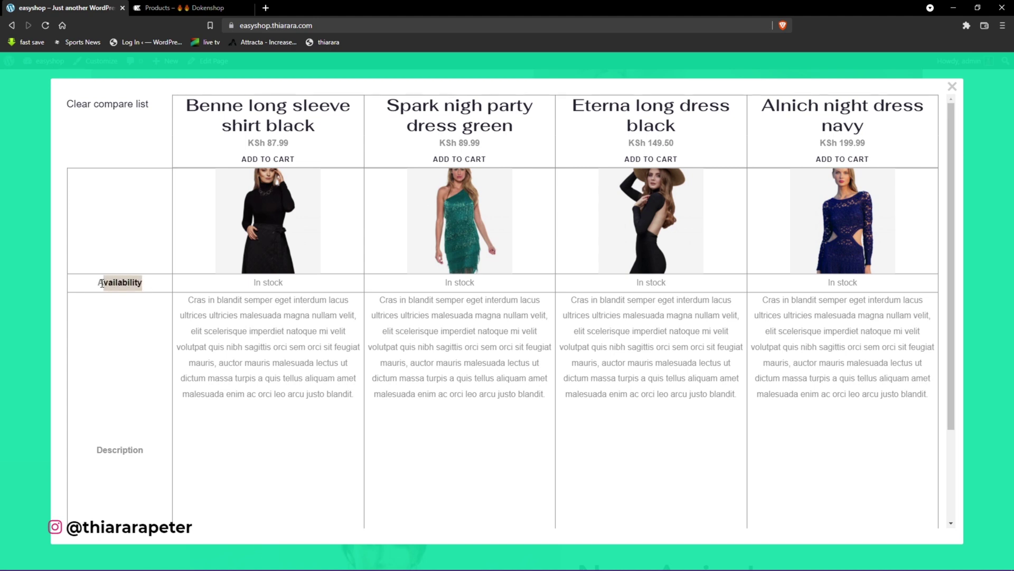
pyautogui.scroll(-3, 129, 356)
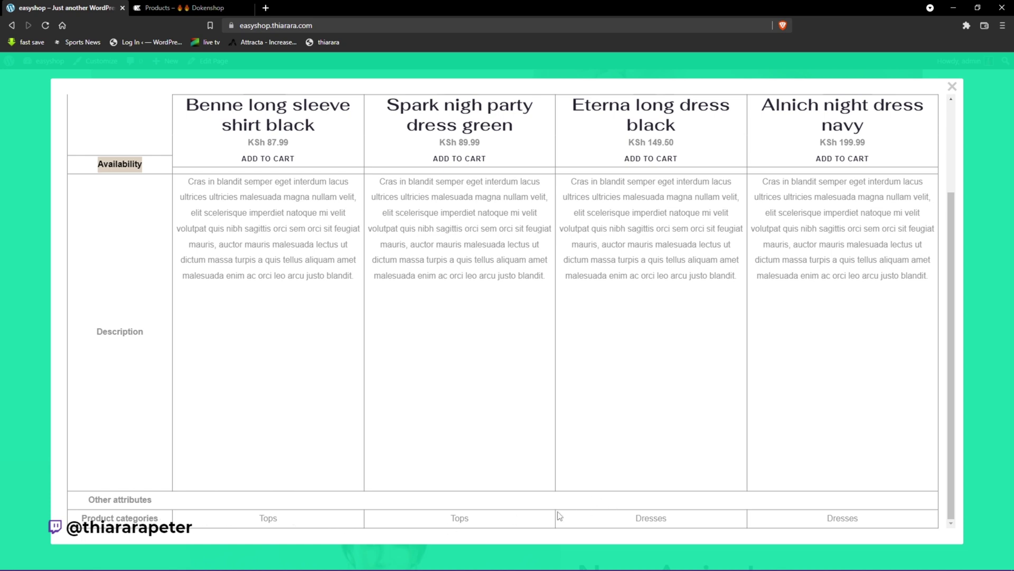
pyautogui.scroll(3, 560, 515)
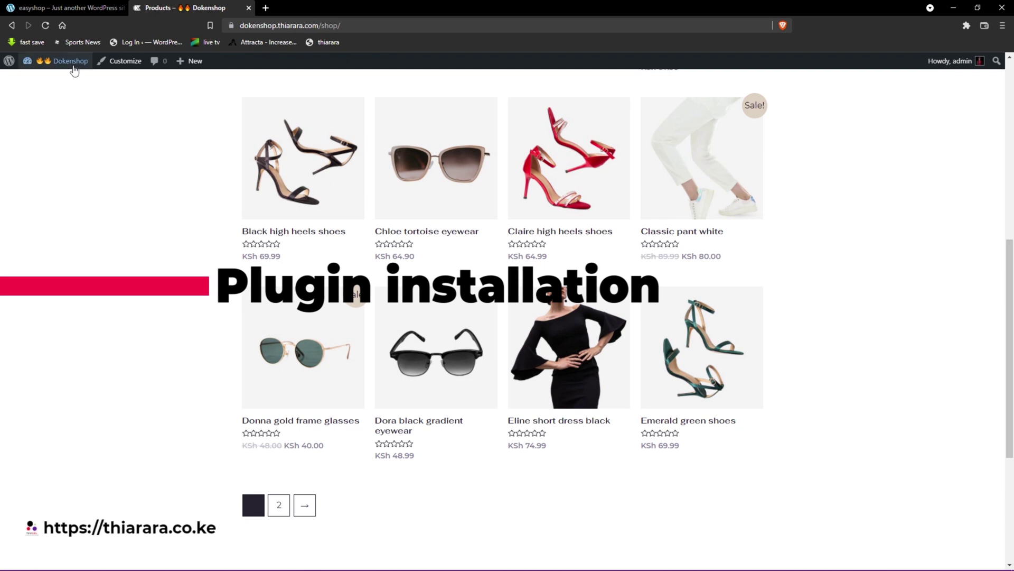
# Step: Search for "Products Compare for WooCommerce" among the new plugins available to the Dokenshop site
pyautogui.click(42, 82)
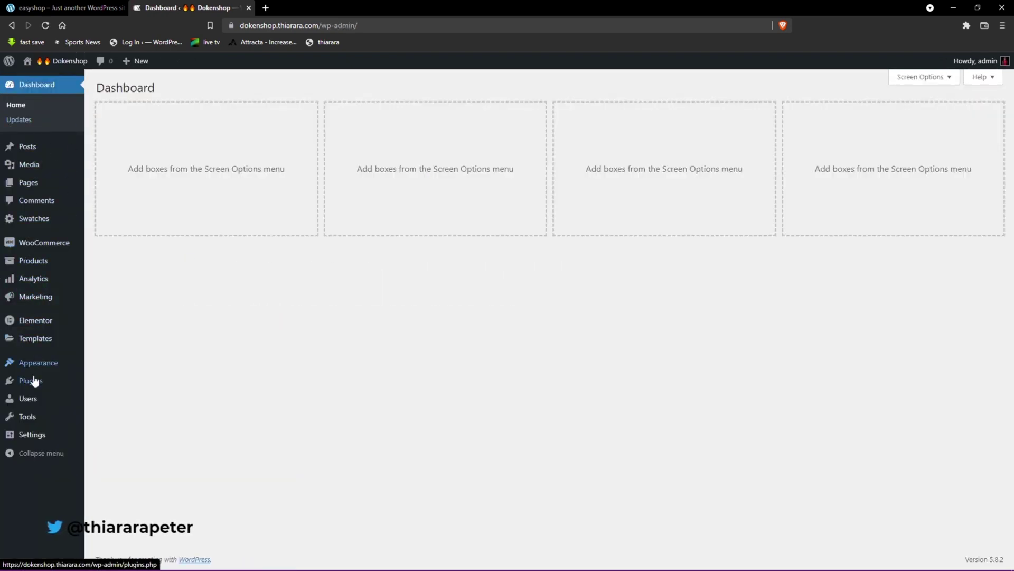
pyautogui.moveTo(28, 386)
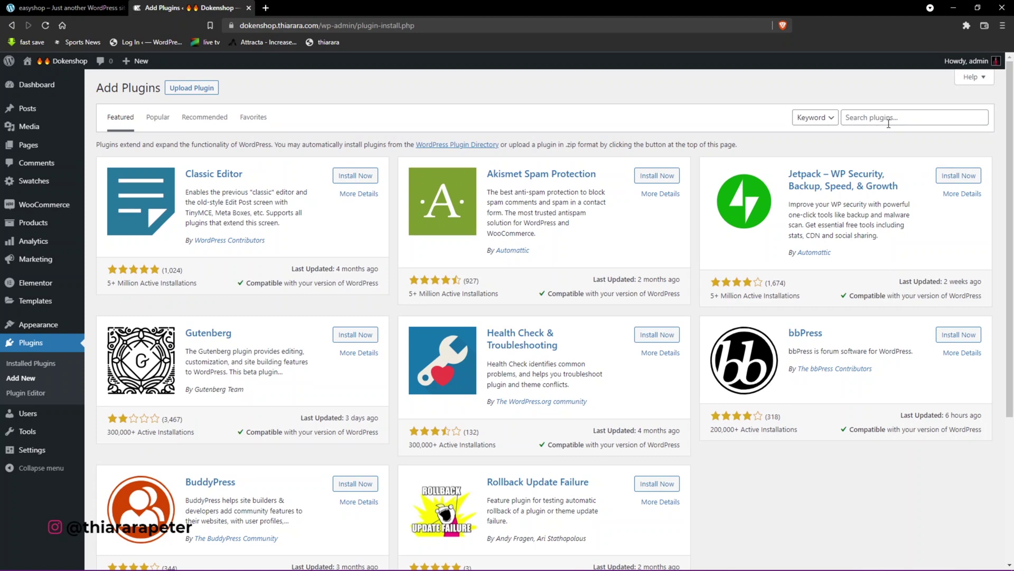
pyautogui.click(885, 116)
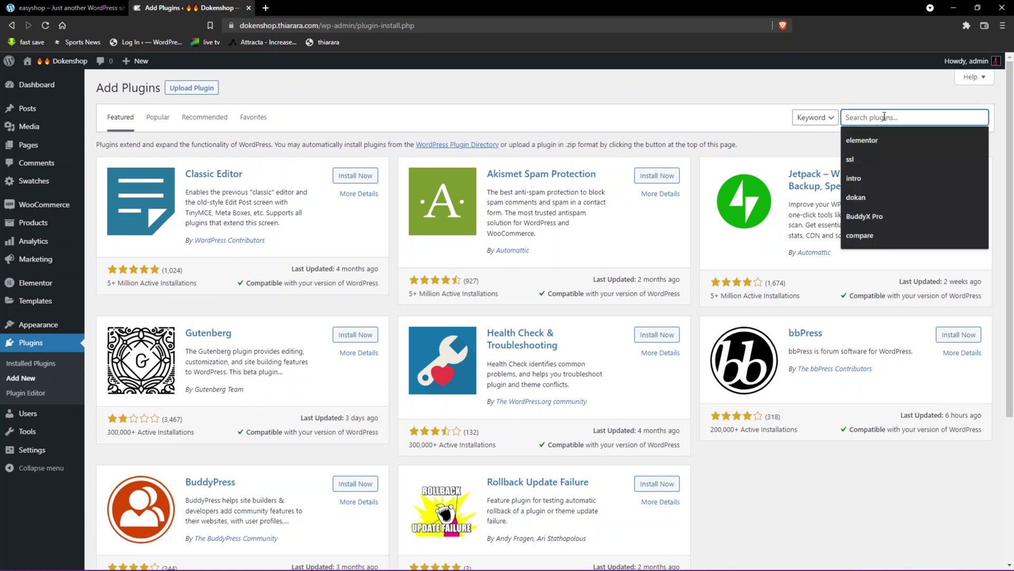
pyautogui.write('Products Compare for WooCommerce')
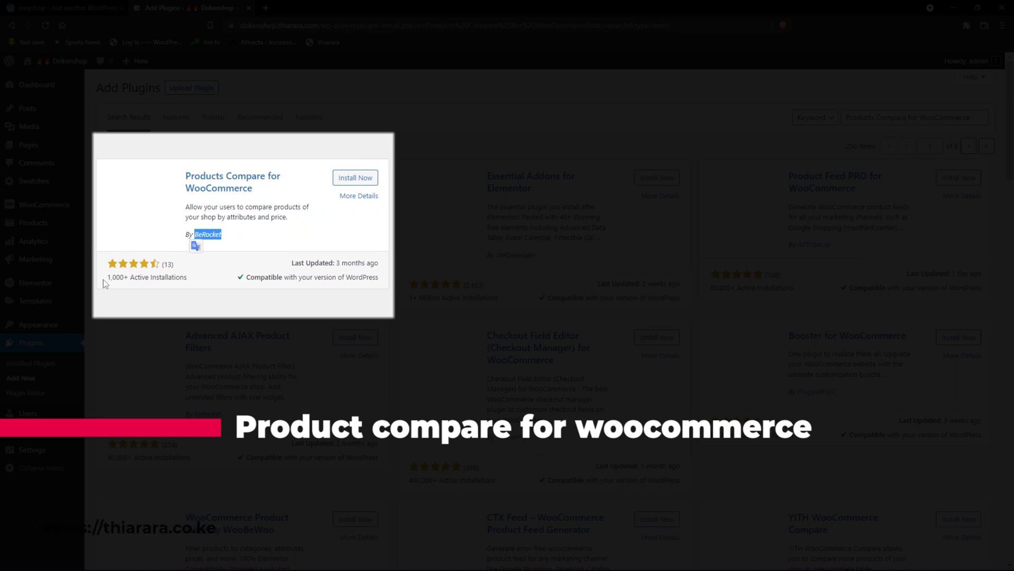
# Step: Check the rating and installation details of BeRocket's Products Compare for WooCommerce, then install and activate it
pyautogui.moveTo(103, 279); pyautogui.dragTo(196, 285)
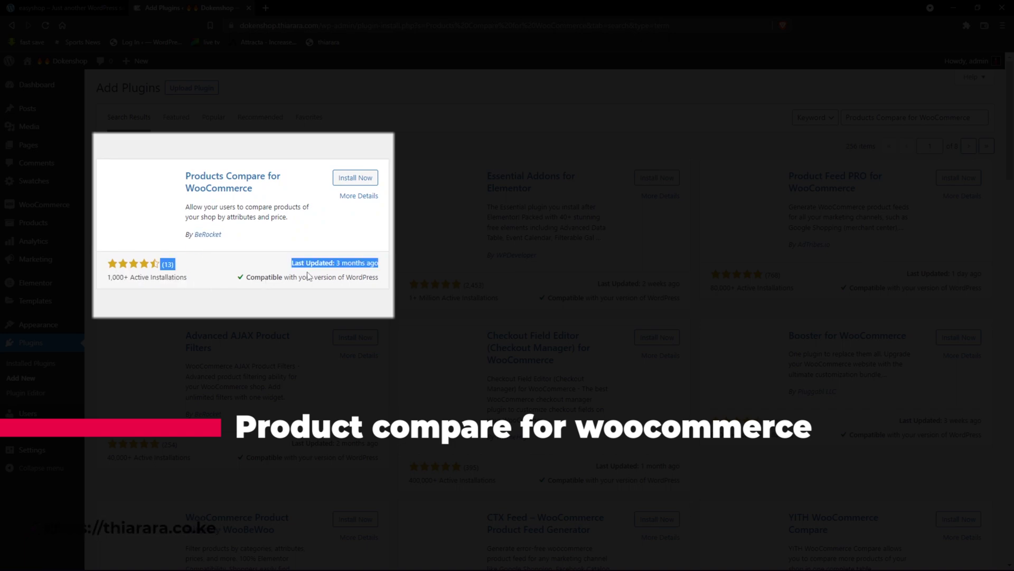
pyautogui.click(184, 268)
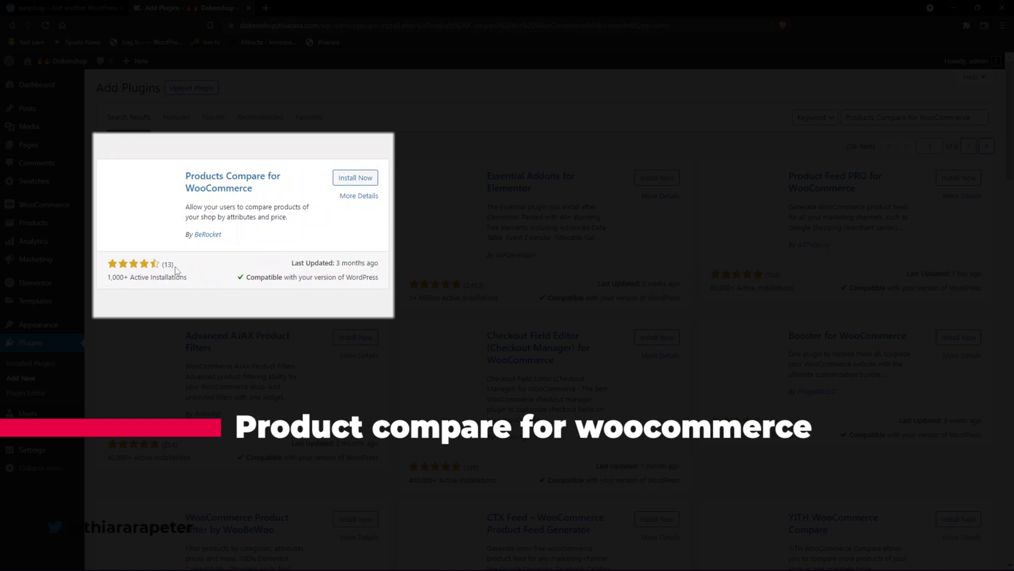
pyautogui.doubleClick(172, 266)
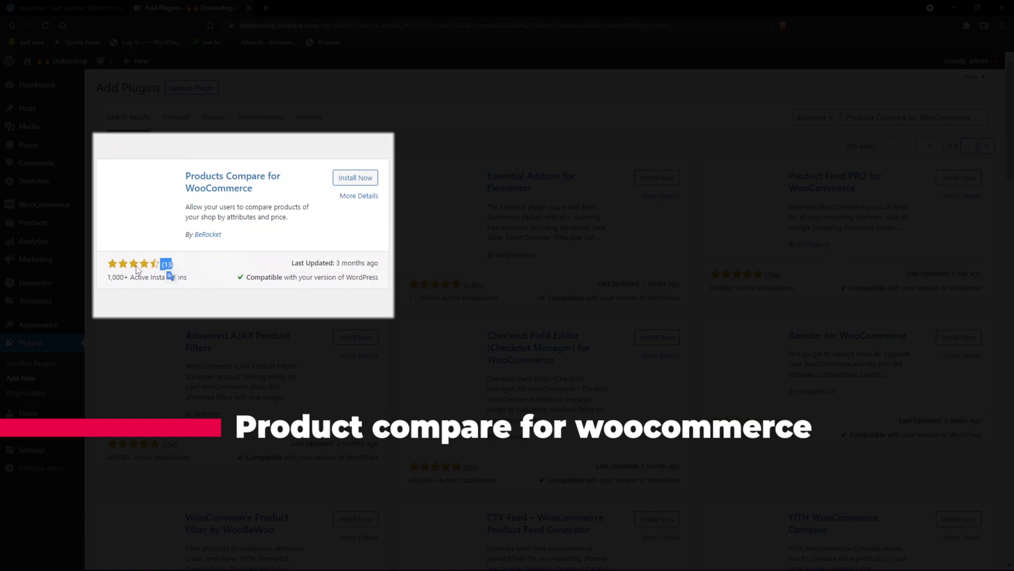
pyautogui.click(348, 182)
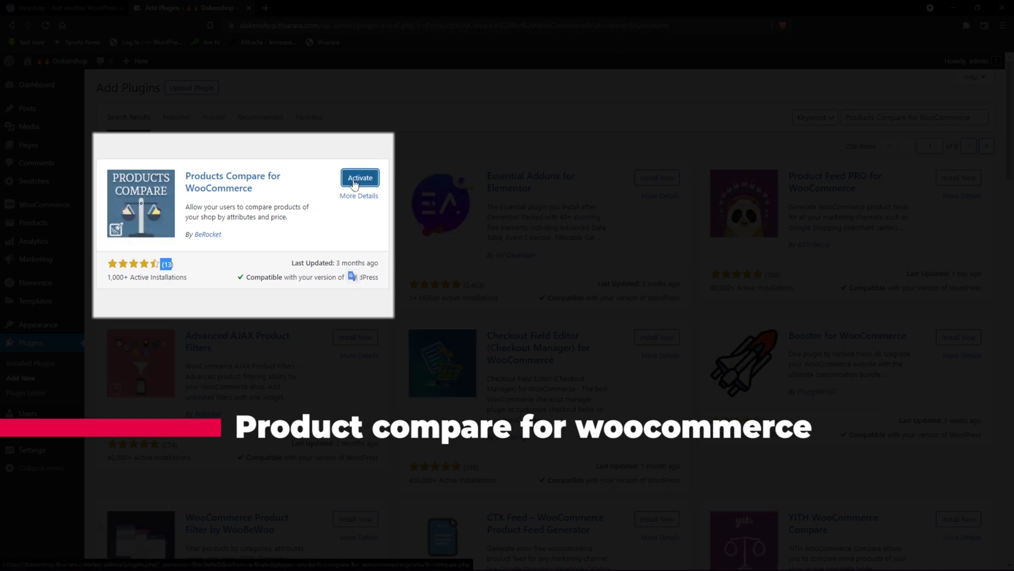
pyautogui.click(360, 178)
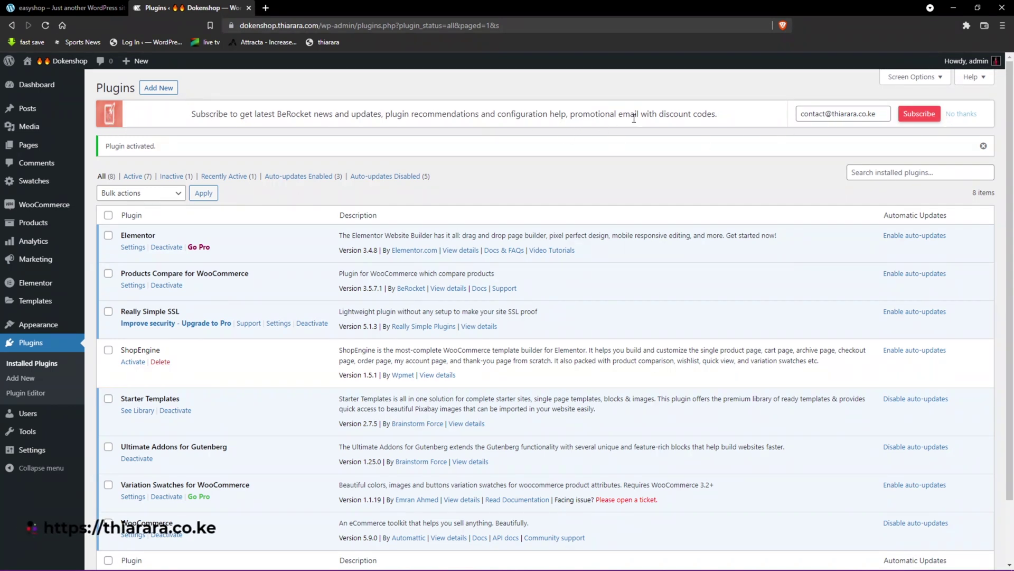
# Step: Dismiss the BeRocket subscription offer, reload the plugins page and open the Products Compare for WooCommerce settings
pyautogui.click(958, 115)
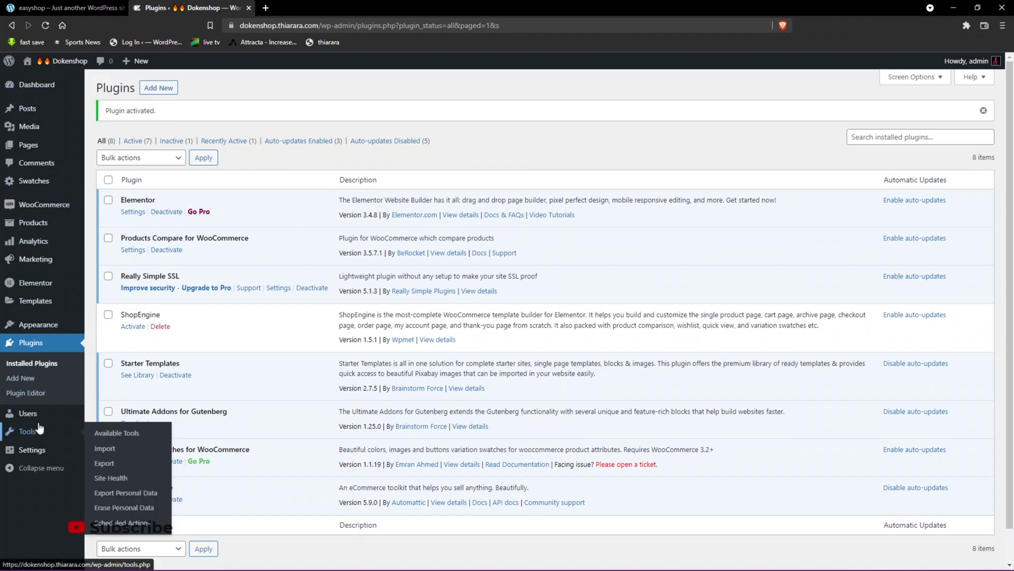
pyautogui.click(44, 26)
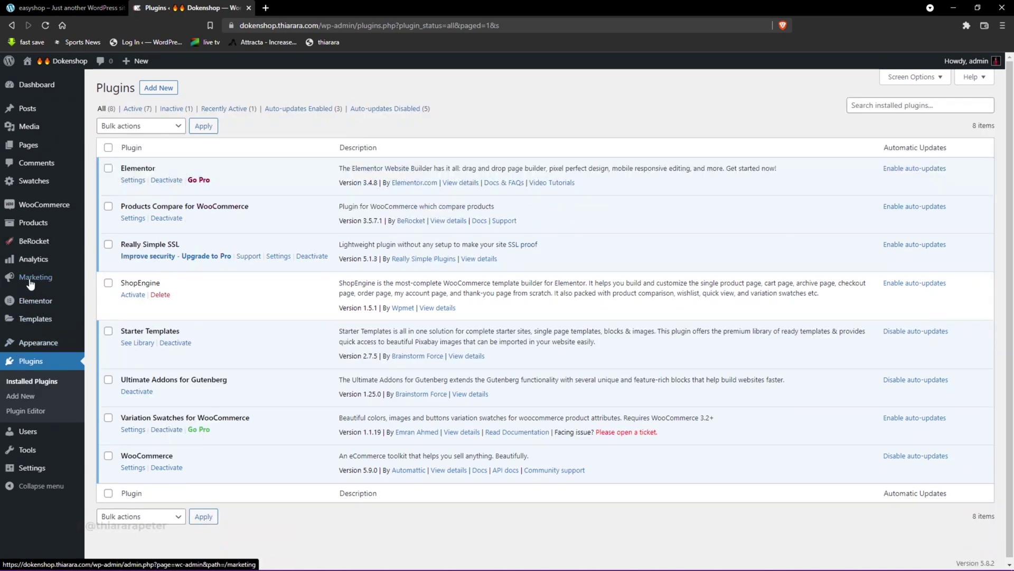
pyautogui.moveTo(28, 252)
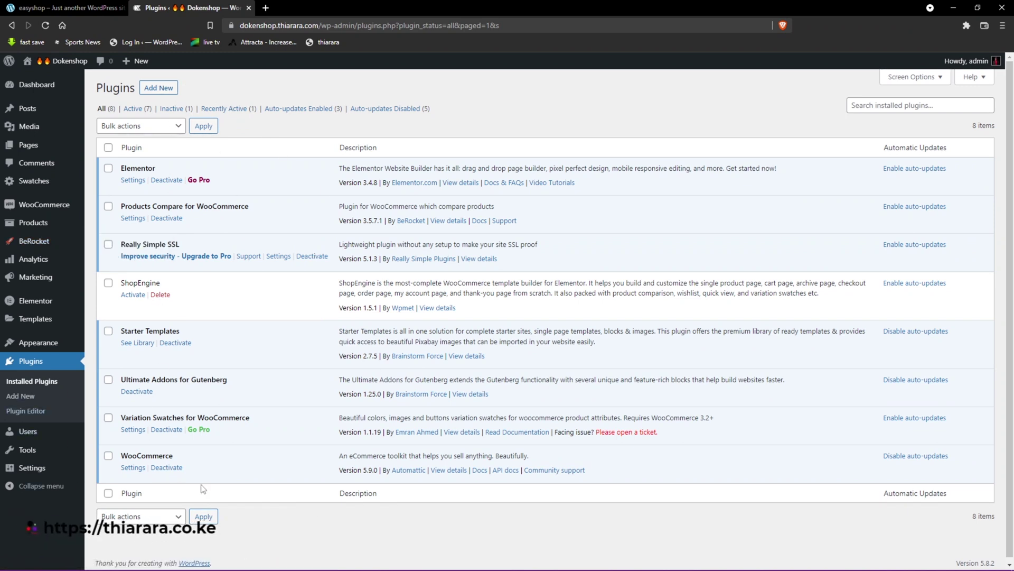
pyautogui.click(131, 220)
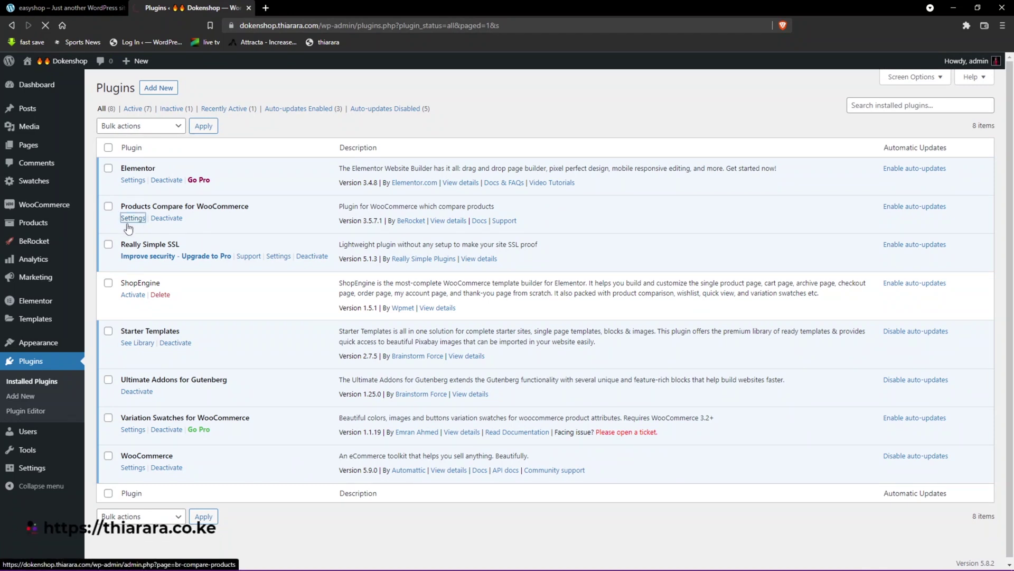
pyautogui.moveTo(64, 244)
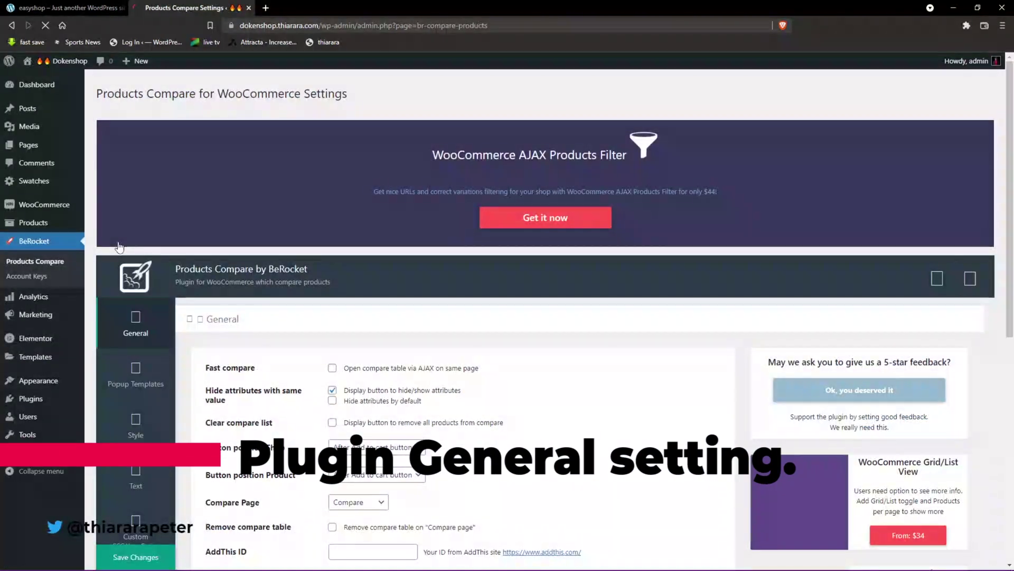
# Step: Review the General settings and enable Fast compare to open the compare table via AJAX on the same page
pyautogui.scroll(-2, 480, 276)
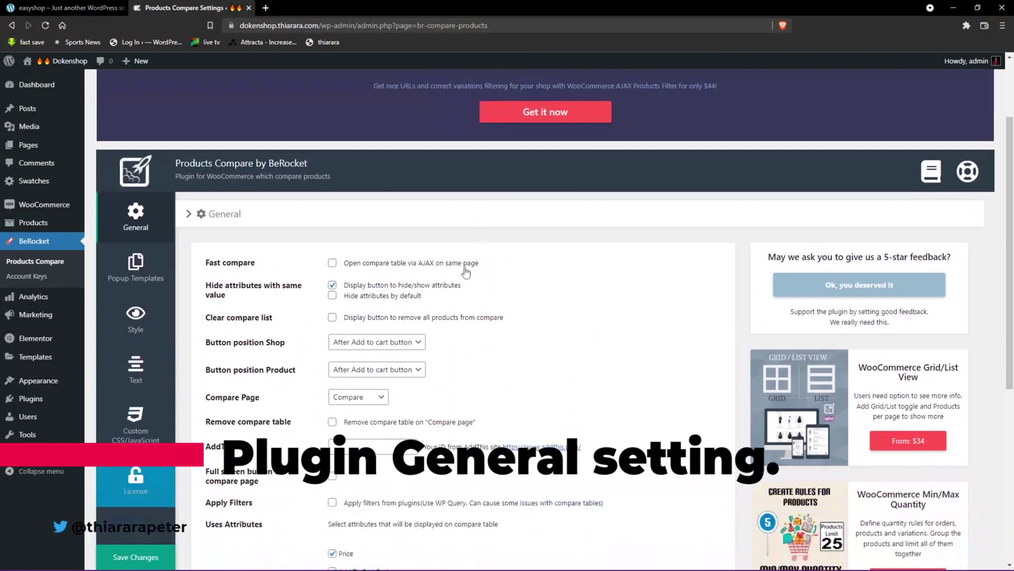
pyautogui.scroll(2, 269, 285)
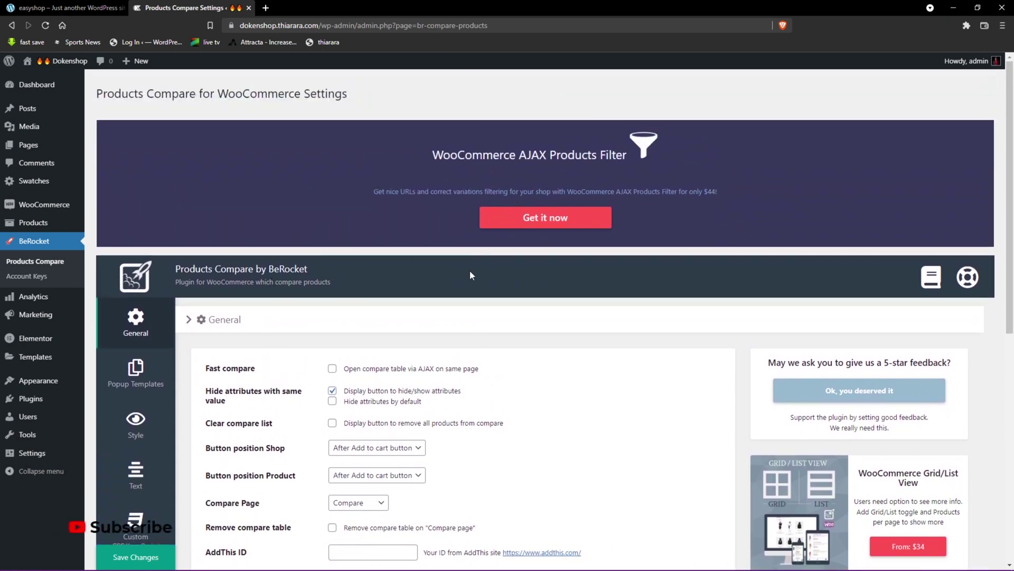
pyautogui.scroll(-2, 411, 221)
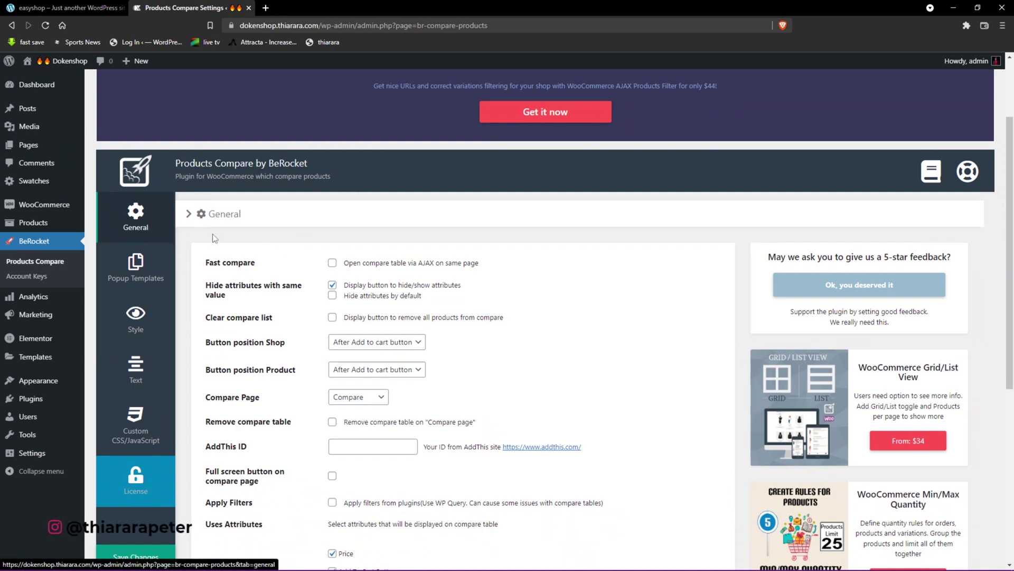
pyautogui.scroll(-1, 249, 264)
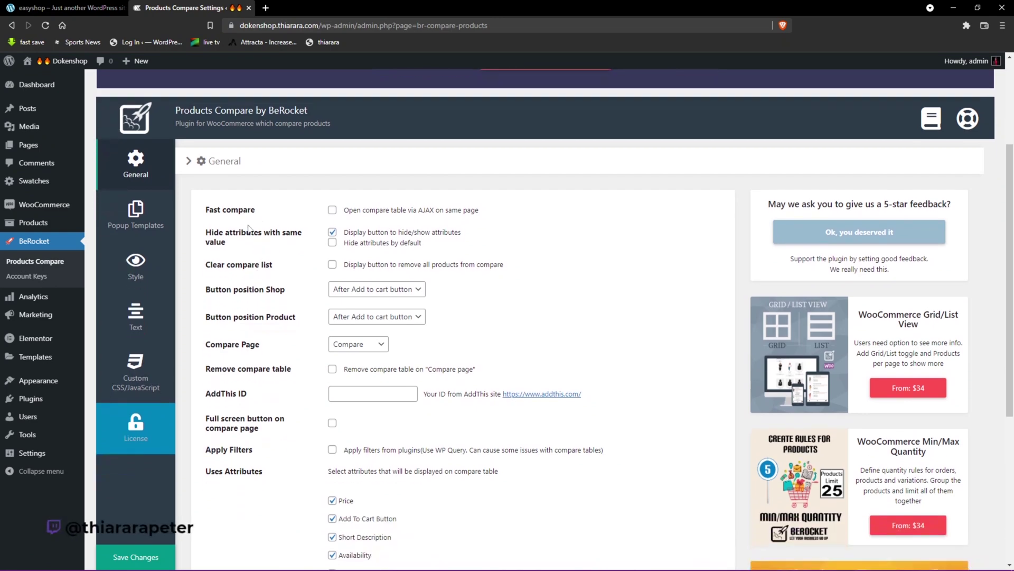
pyautogui.scroll(-2, 315, 416)
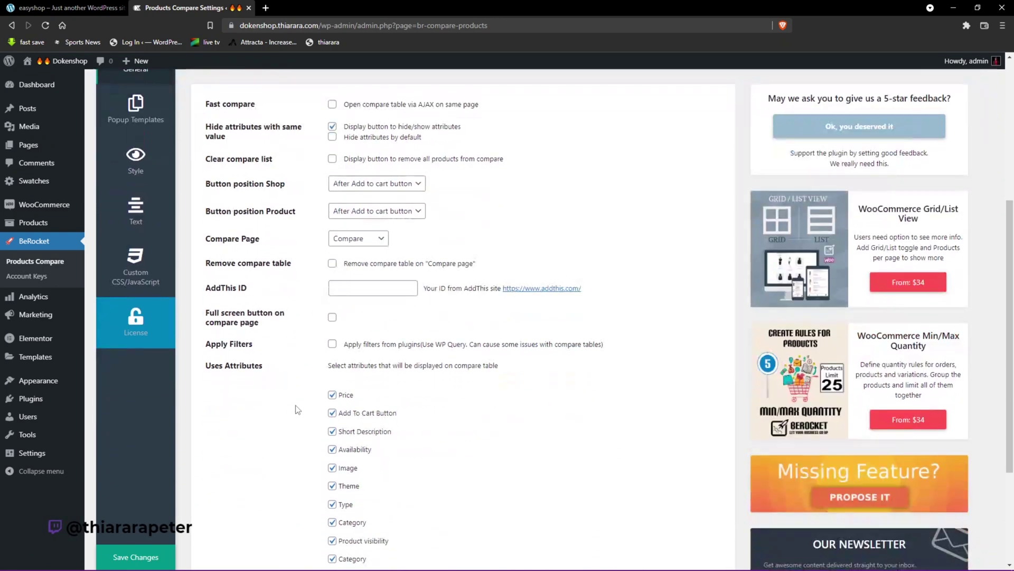
pyautogui.scroll(3, 315, 416)
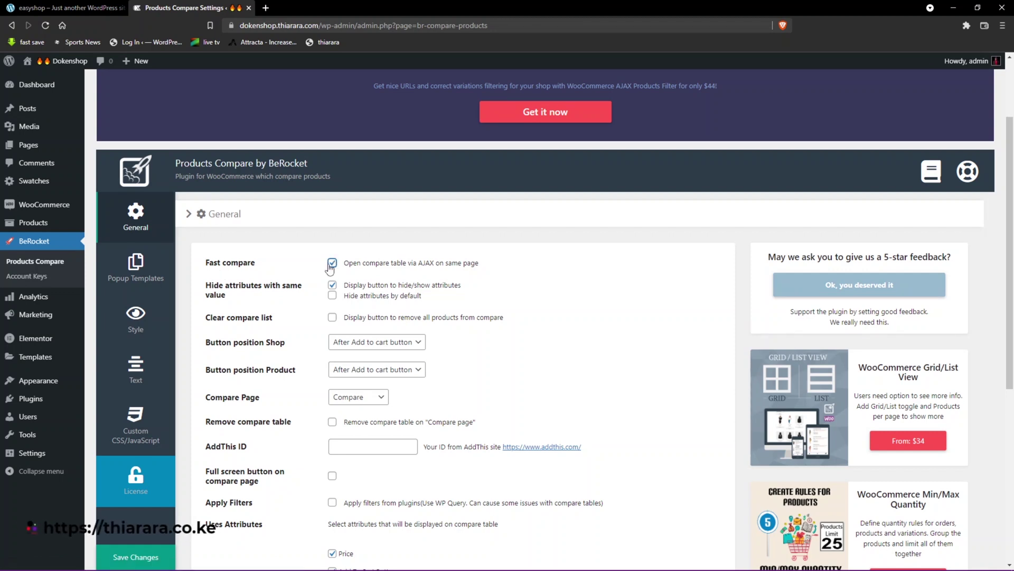
# Step: Open the Dokenshop storefront in a separate tab and find the Latest Collection products
pyautogui.moveTo(70, 62)
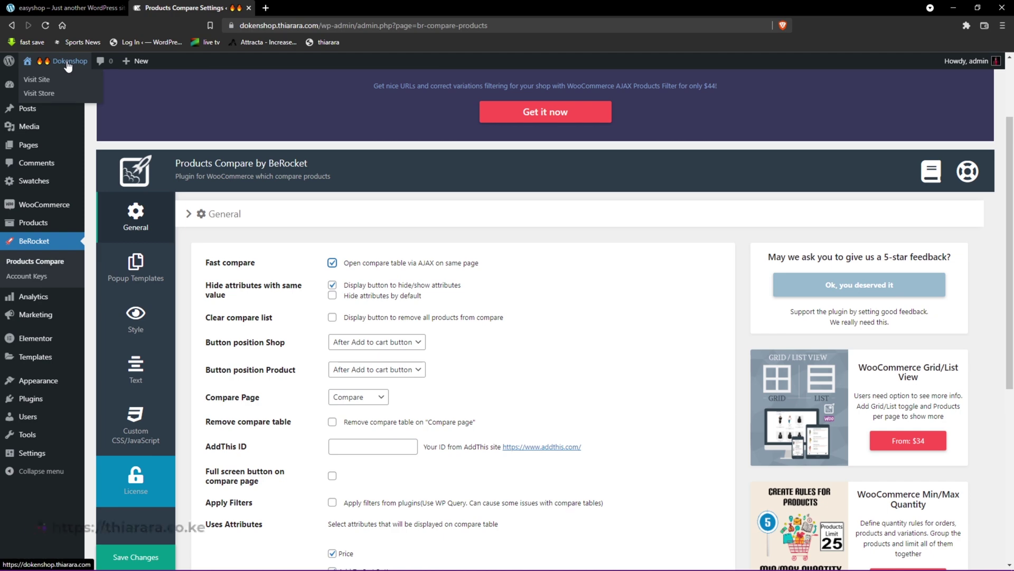
pyautogui.rightClick(36, 81)
pyautogui.click(64, 86)
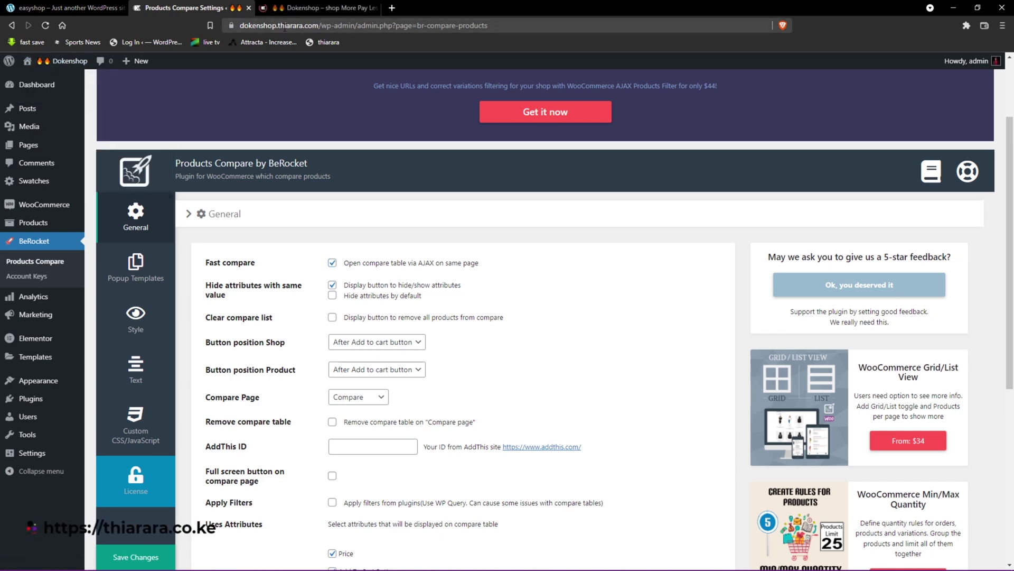
pyautogui.click(304, 7)
pyautogui.scroll(-10, 362, 274)
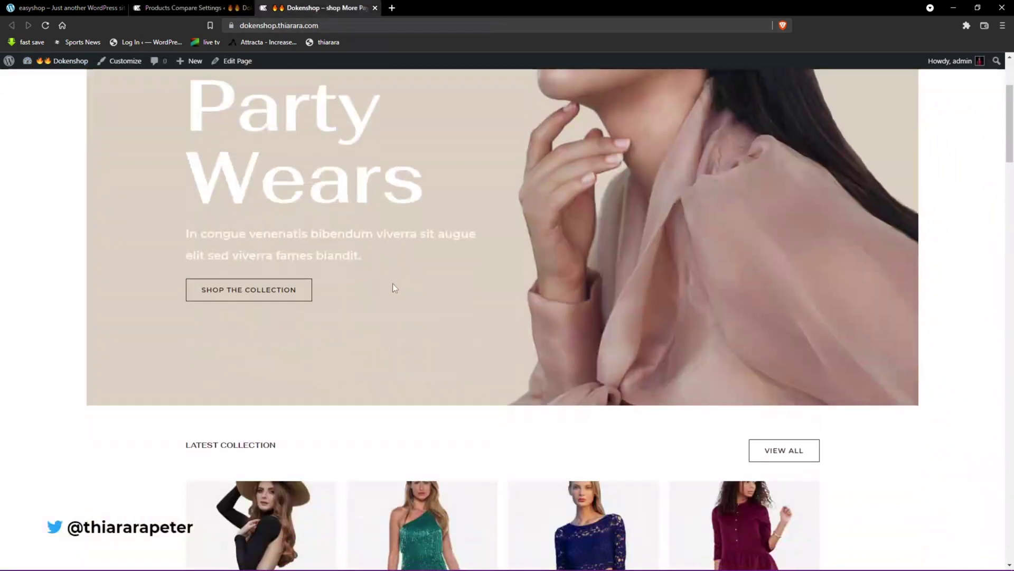
# Step: Add the Eterna long, Spark nigh party and Alnich night dresses to the Dokenshop comparison and open the Compare page
pyautogui.click(235, 276)
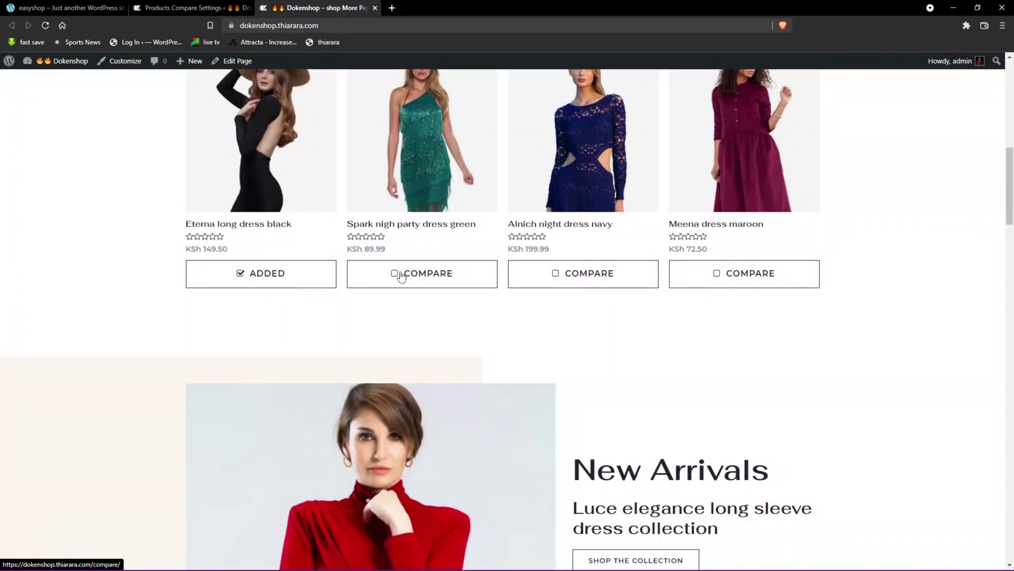
pyautogui.click(396, 274)
pyautogui.click(557, 276)
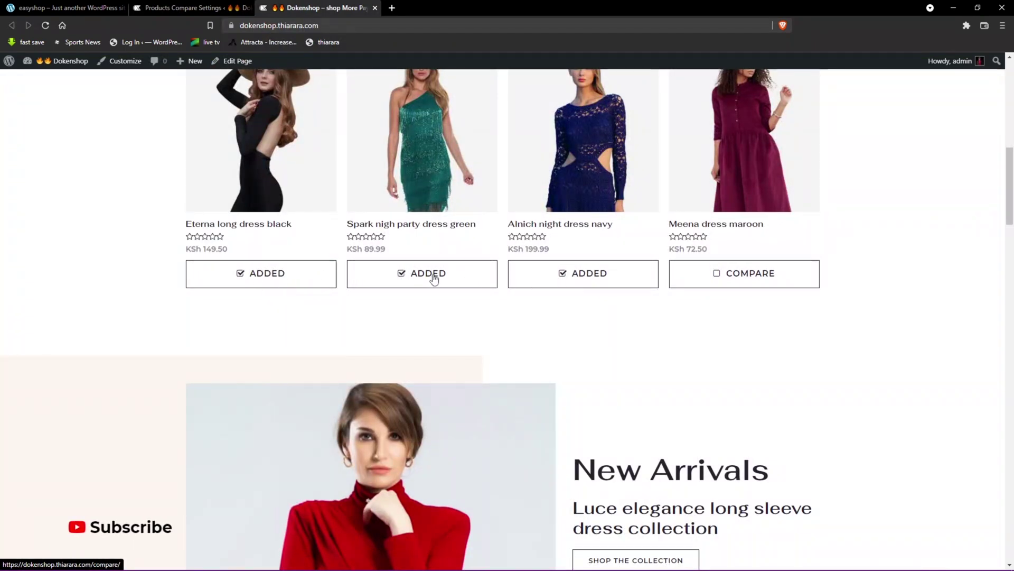
pyautogui.click(433, 276)
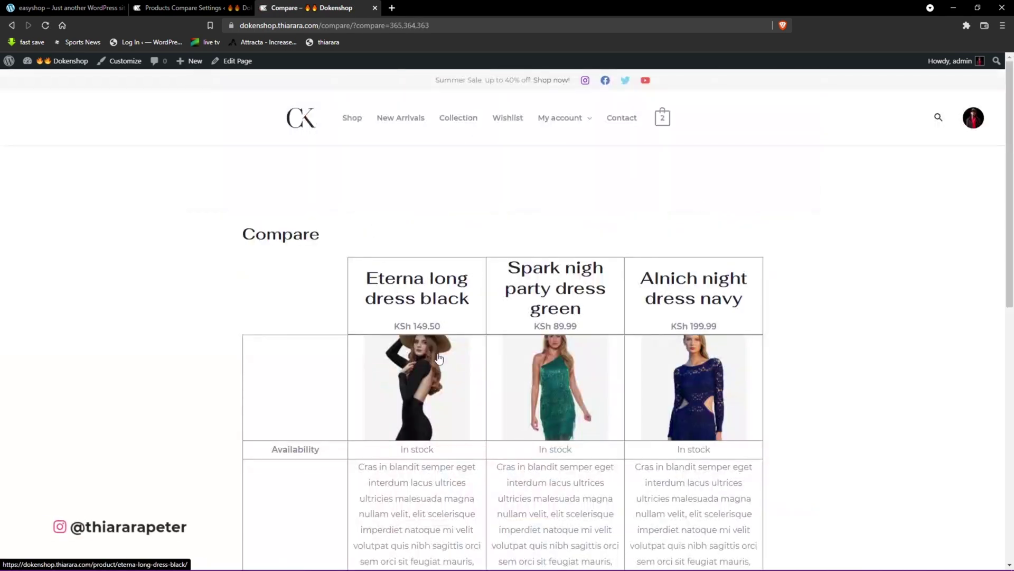
# Step: Return to the Products Compare settings, review the Fast compare option and save the General settings
pyautogui.click(248, 8)
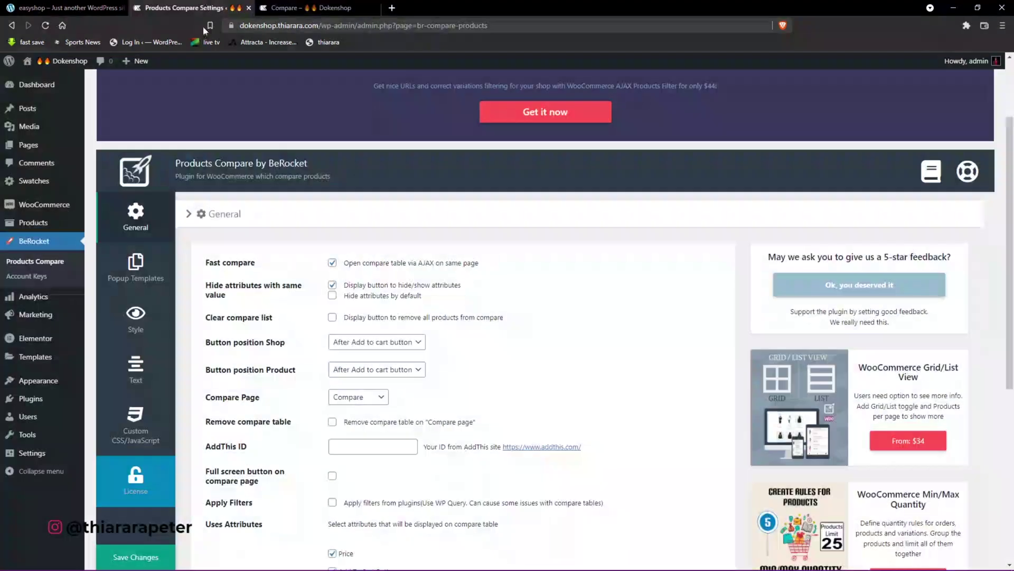
pyautogui.moveTo(256, 267); pyautogui.dragTo(205, 264)
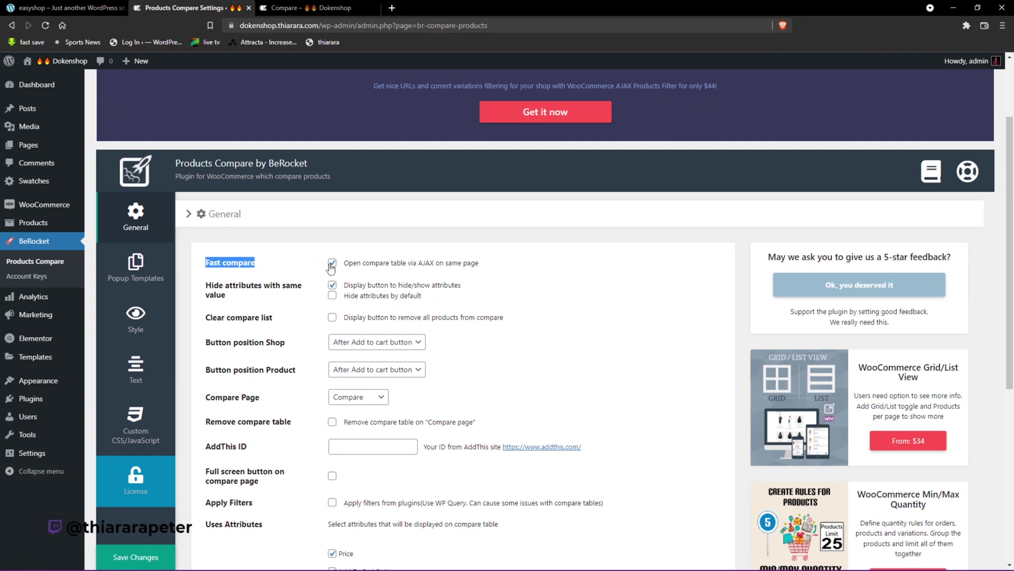
pyautogui.scroll(-7, 331, 268)
pyautogui.click(233, 445)
# Step: On the storefront Shop page, add the Allice gold necklace and Allure black watch to the comparison, and check the compare table popup
pyautogui.click(283, 8)
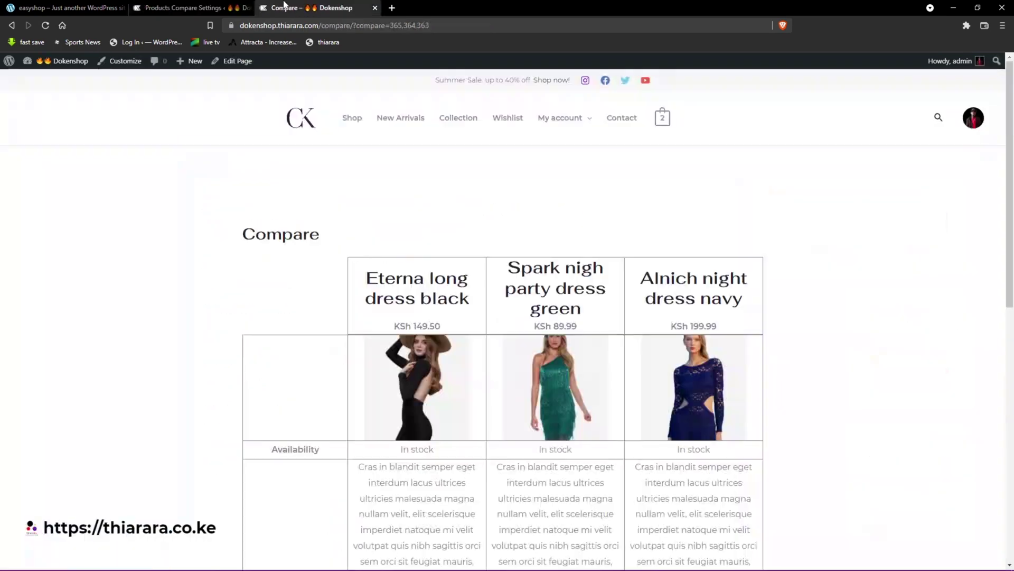
pyautogui.click(357, 121)
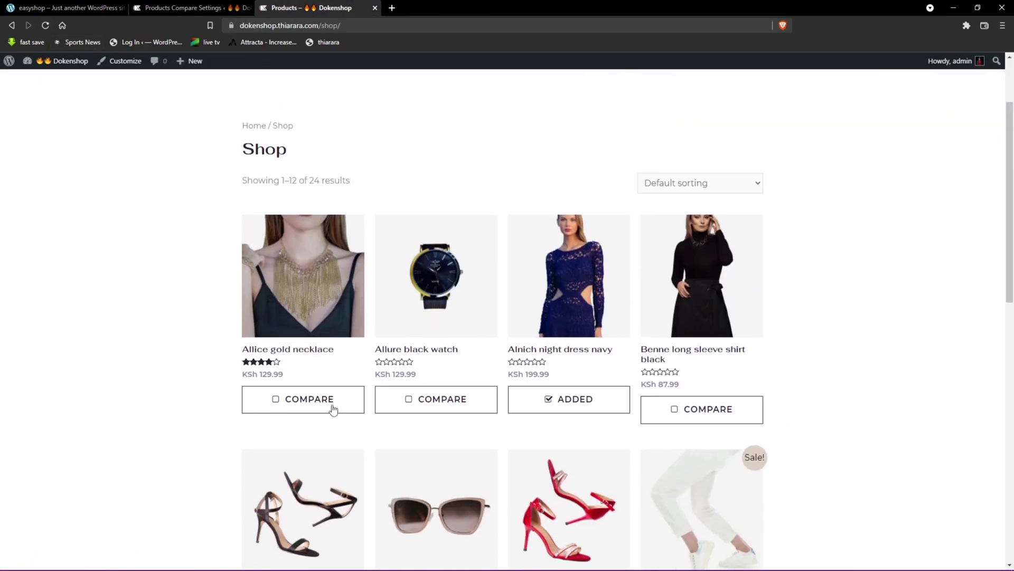
pyautogui.click(333, 407)
pyautogui.click(423, 399)
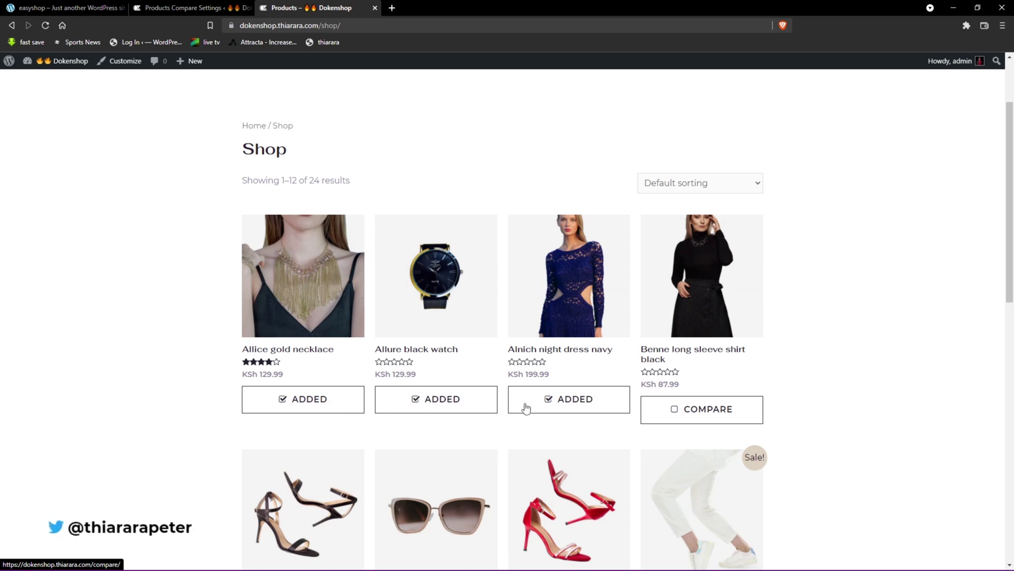
pyautogui.click(575, 400)
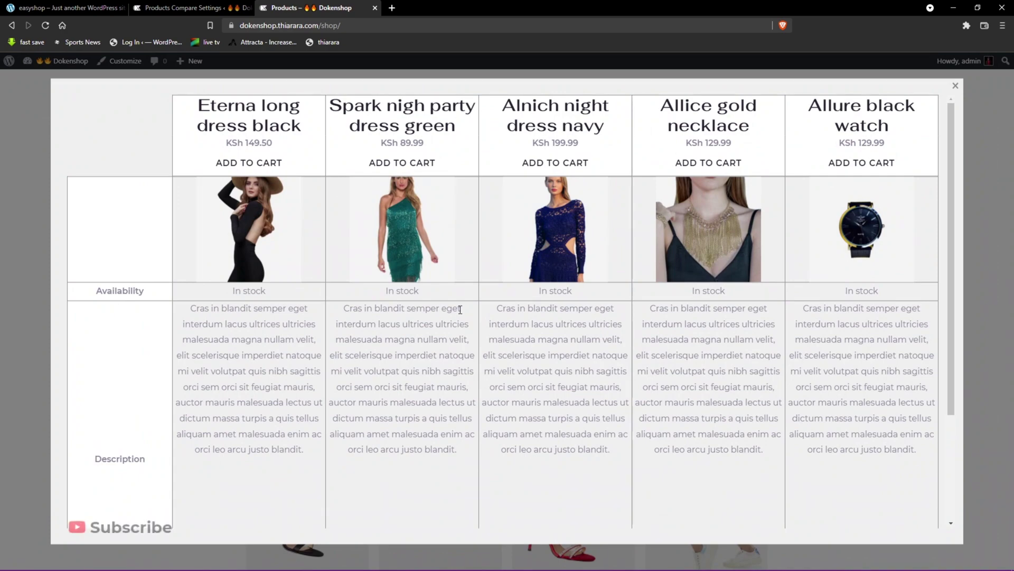
pyautogui.click(953, 86)
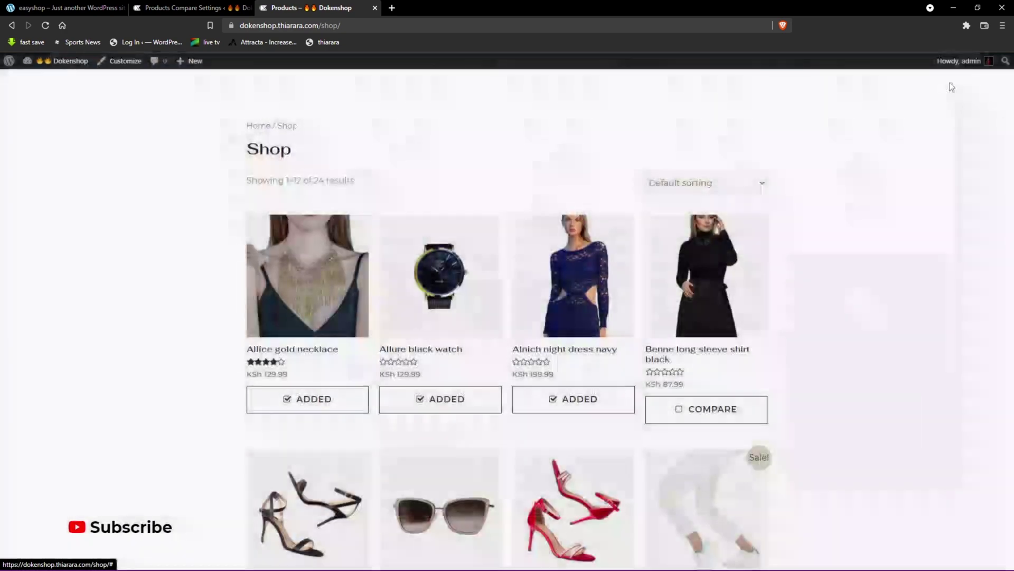
# Step: Review the options for hiding attributes with the same value in the plugin settings, checking them against the storefront compare table
pyautogui.click(182, 8)
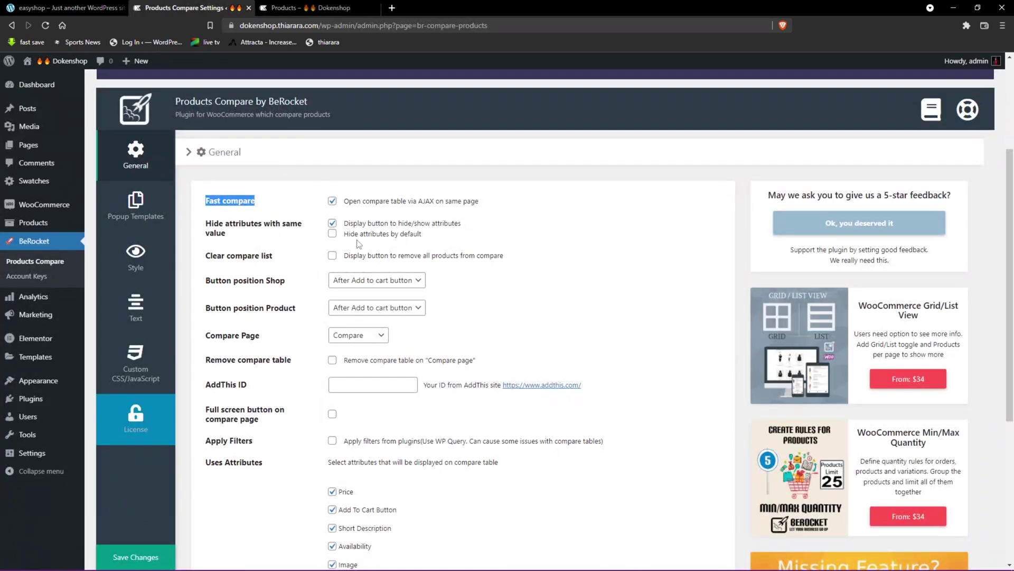
pyautogui.click(332, 224)
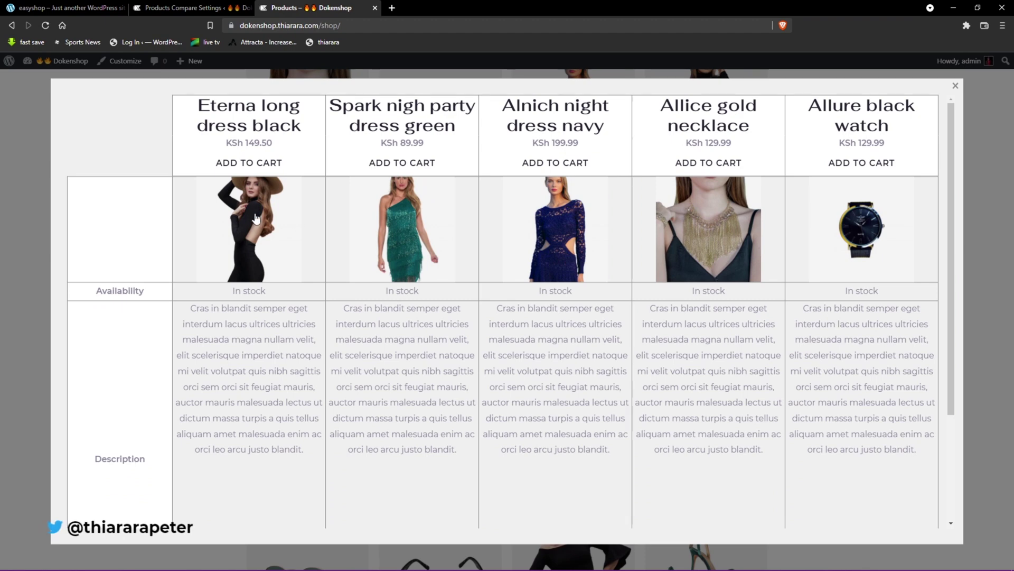
pyautogui.click(195, 10)
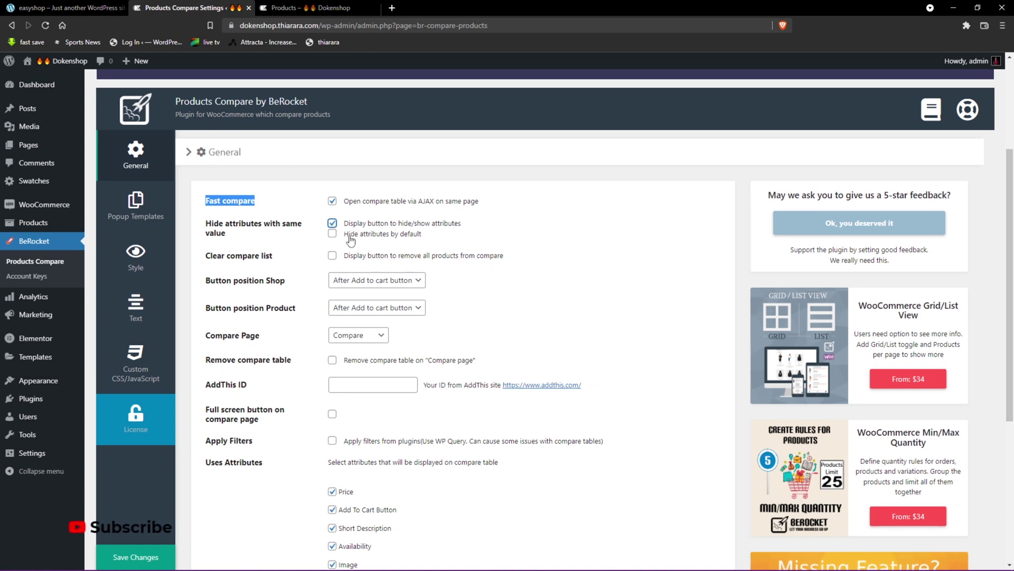
pyautogui.moveTo(423, 239); pyautogui.dragTo(347, 240)
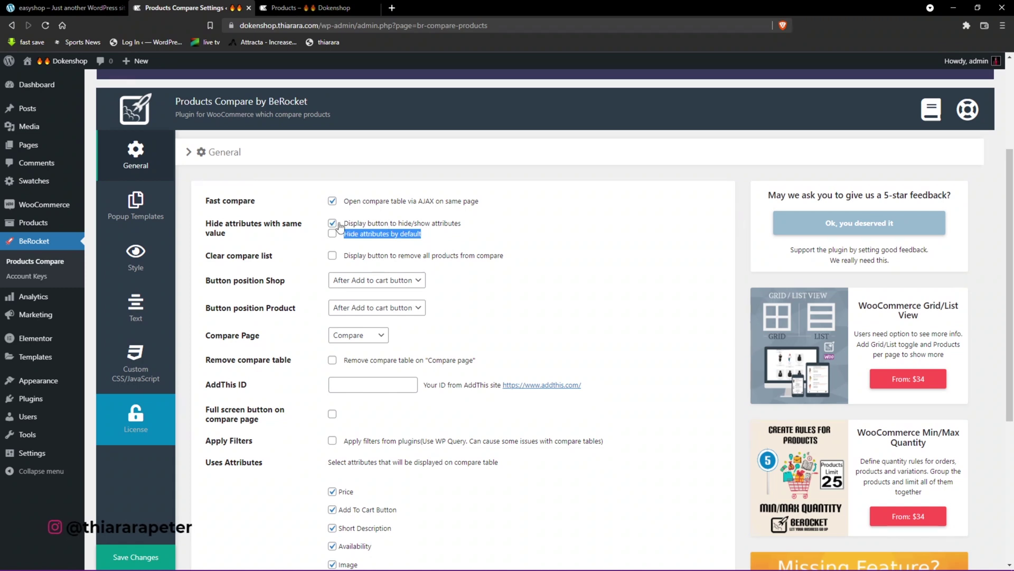
pyautogui.click(334, 226)
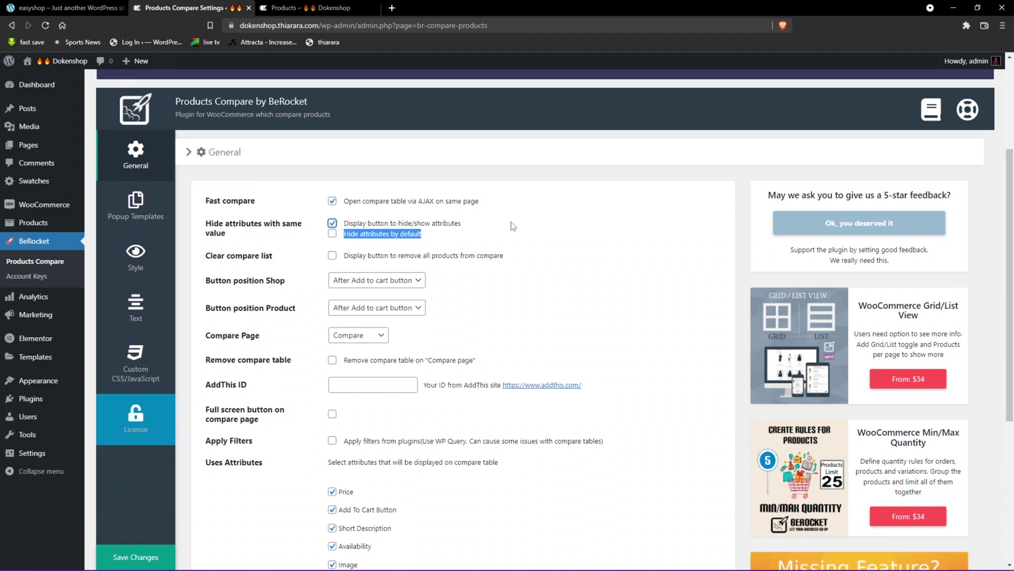
# Step: Enable the Clear compare list button that removes all products from compare, and save the settings
pyautogui.click(234, 267)
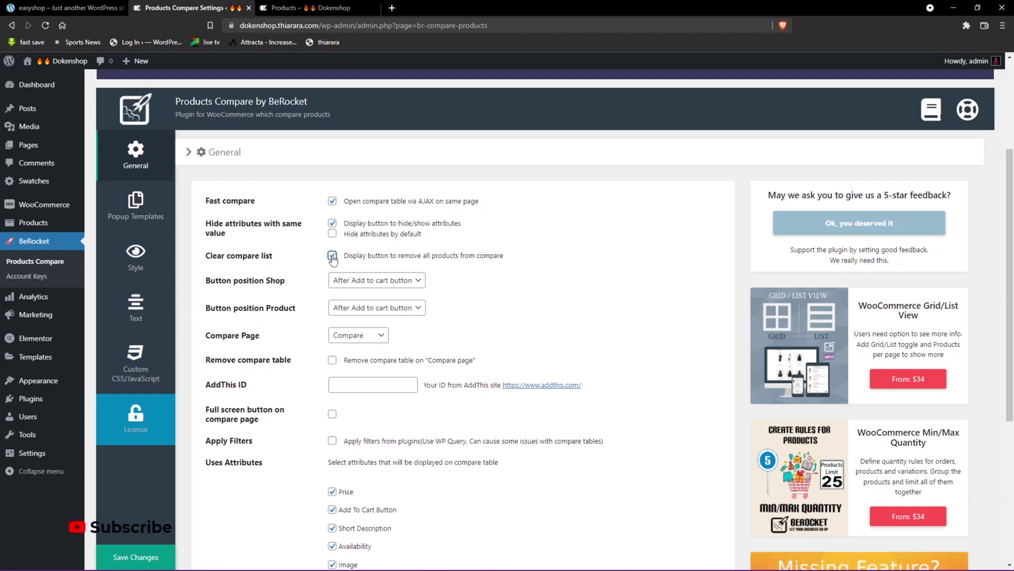
pyautogui.scroll(-5, 353, 280)
pyautogui.click(248, 448)
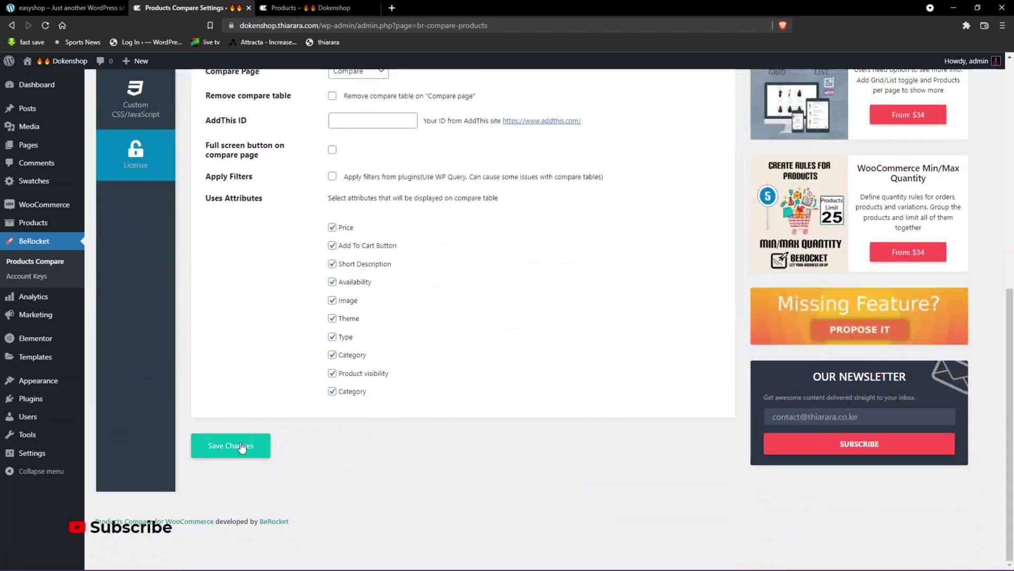
# Step: Add the Allice necklace, Allure watch, Alnich dress and Benne shirt to the storefront comparison, and clear the list from the compare table
pyautogui.click(311, 7)
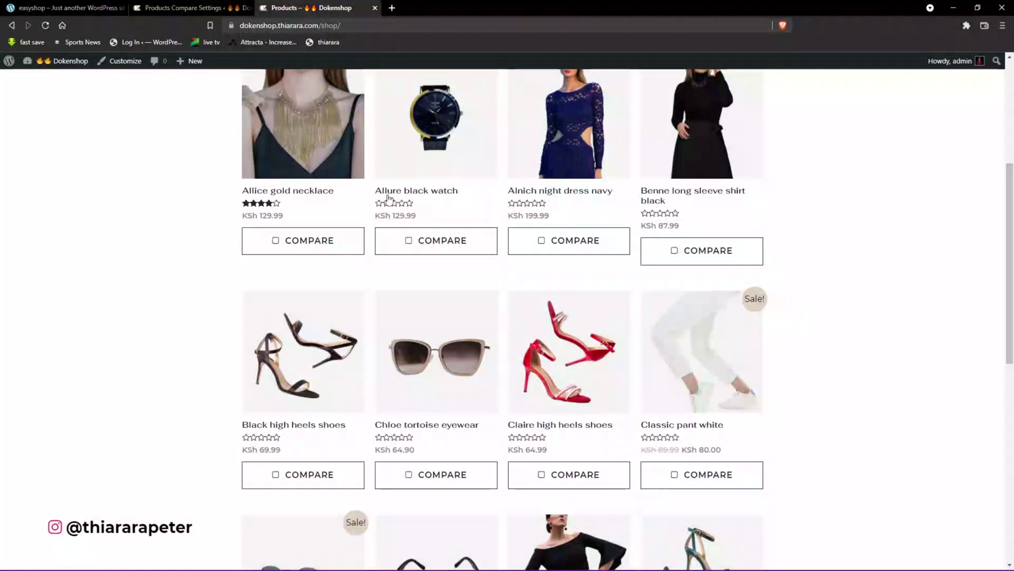
pyautogui.click(305, 244)
pyautogui.click(424, 251)
pyautogui.click(550, 243)
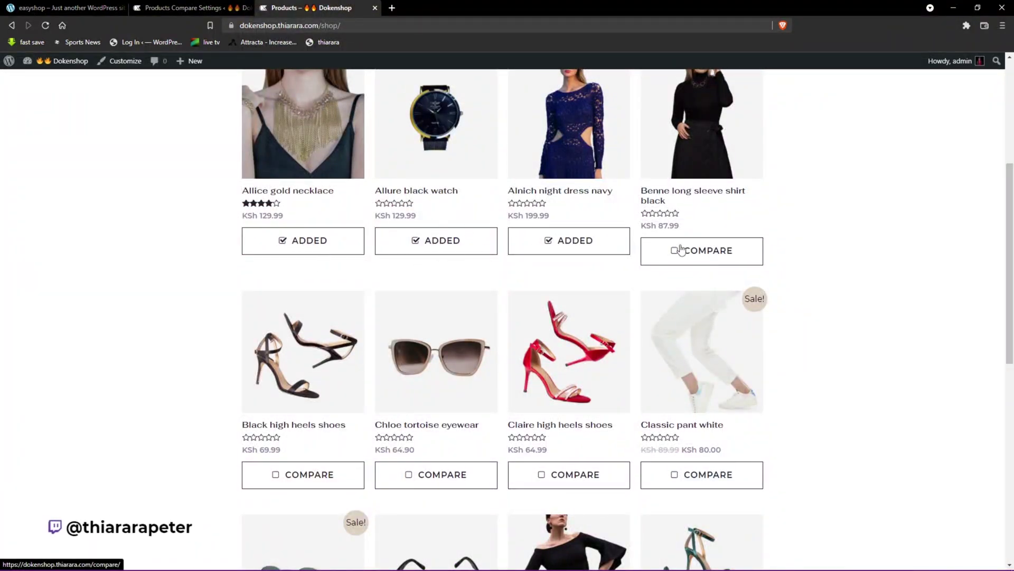
pyautogui.click(680, 250)
pyautogui.click(581, 244)
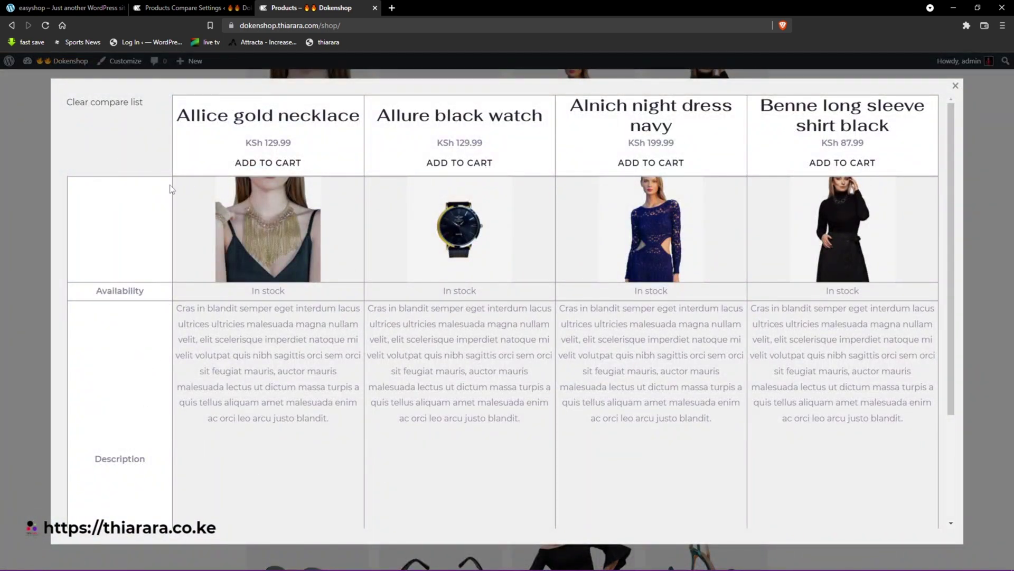
pyautogui.click(112, 106)
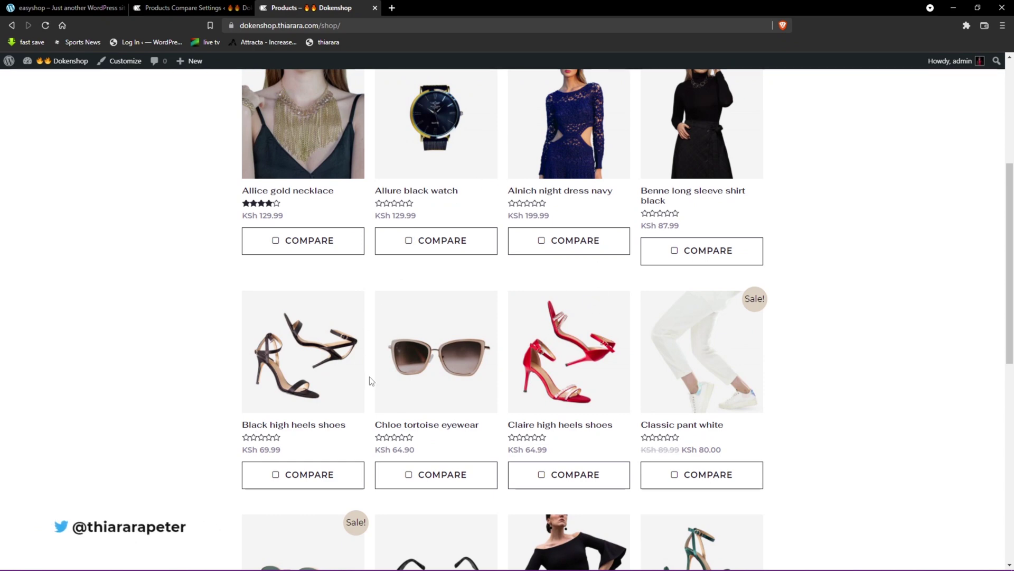
# Step: Review the Button position Shop choices and the Button position Product setting in the plugin's General settings
pyautogui.click(214, 8)
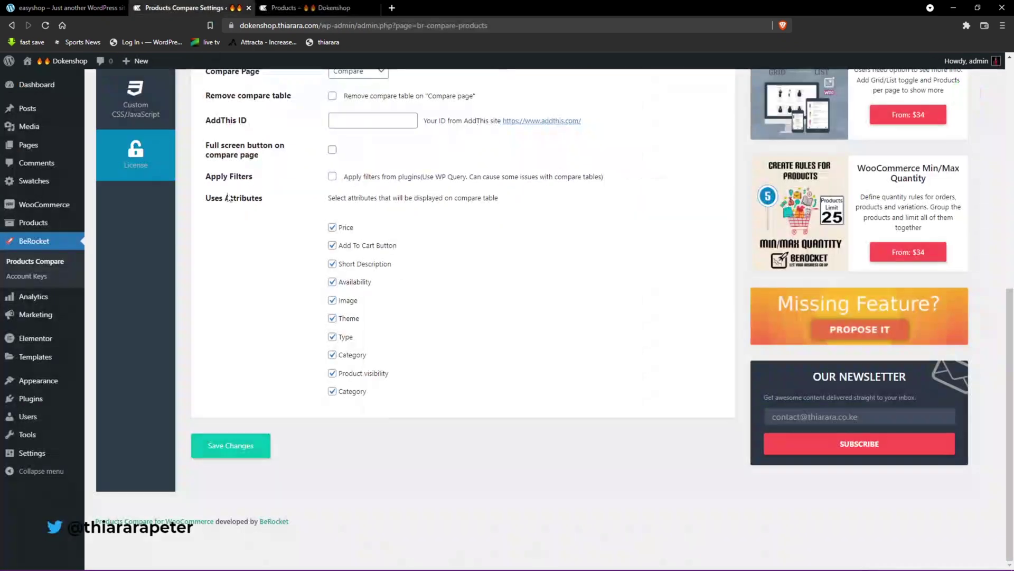
pyautogui.scroll(2, 331, 193)
pyautogui.scroll(2, 330, 193)
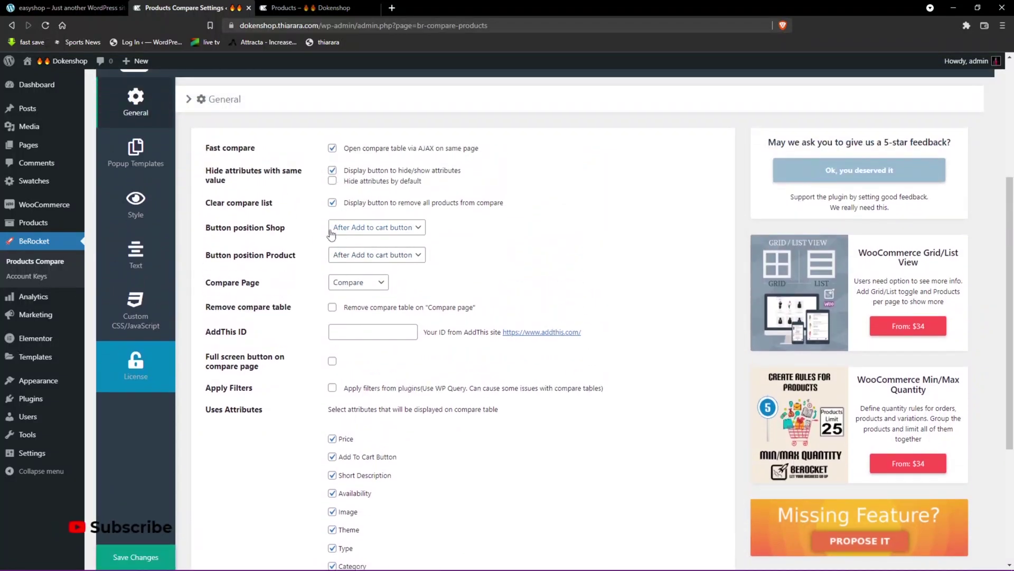
pyautogui.click(359, 235)
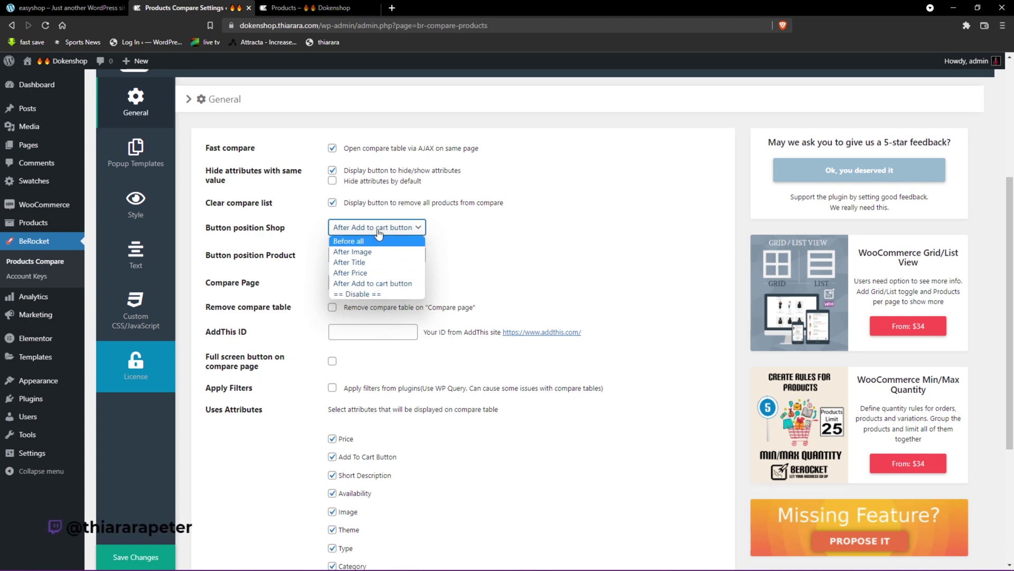
pyautogui.click(292, 261)
pyautogui.moveTo(296, 260); pyautogui.dragTo(206, 261)
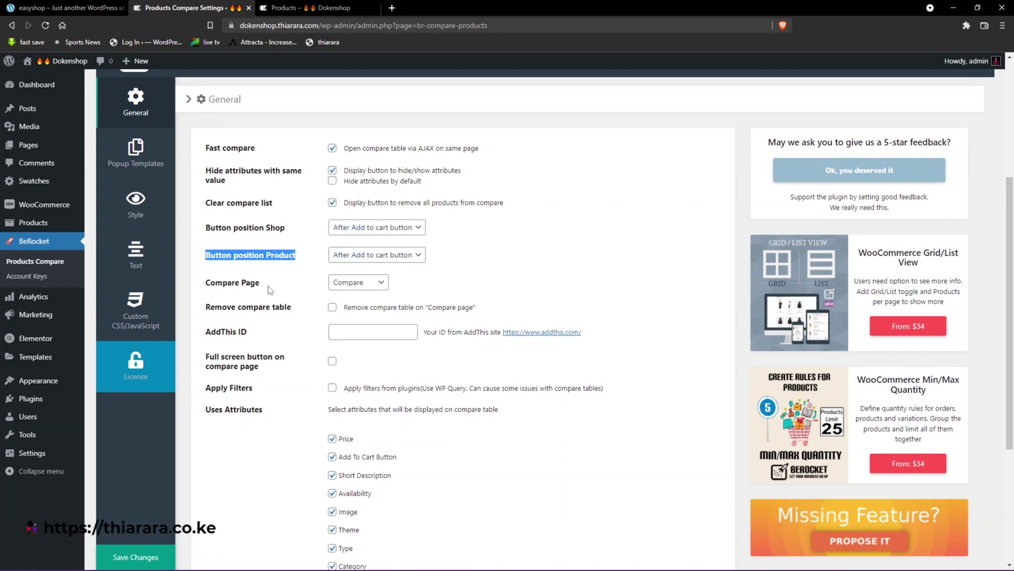
# Step: Review the pages available for the Compare Page setting and select Compare
pyautogui.moveTo(270, 289); pyautogui.dragTo(205, 285)
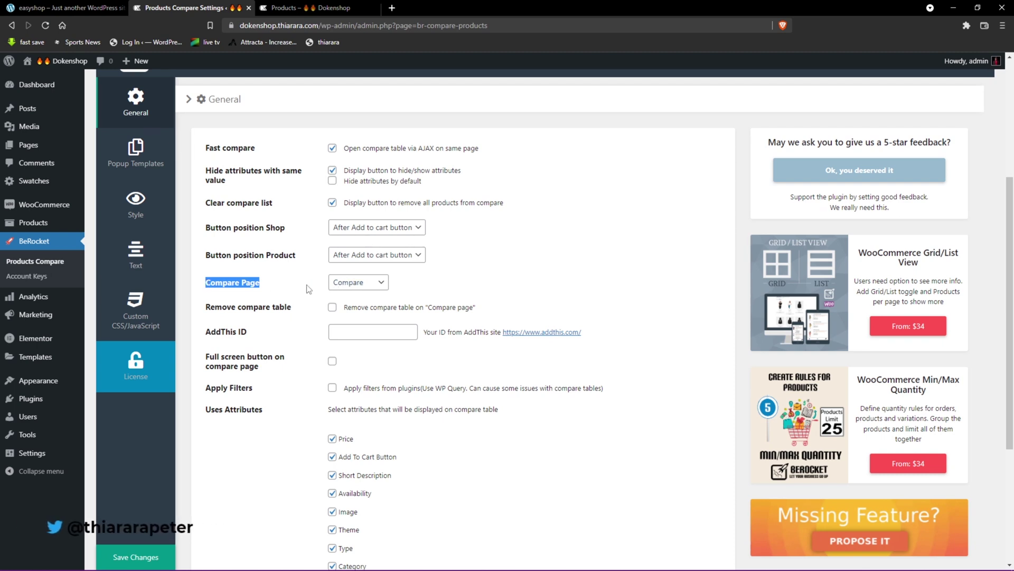
pyautogui.click(379, 286)
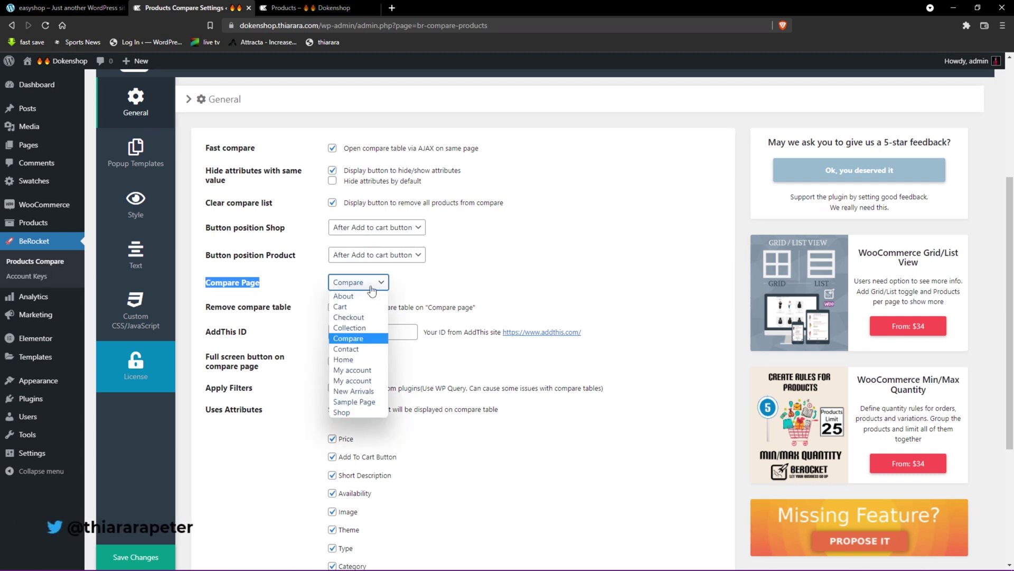
pyautogui.click(373, 289)
pyautogui.click(332, 149)
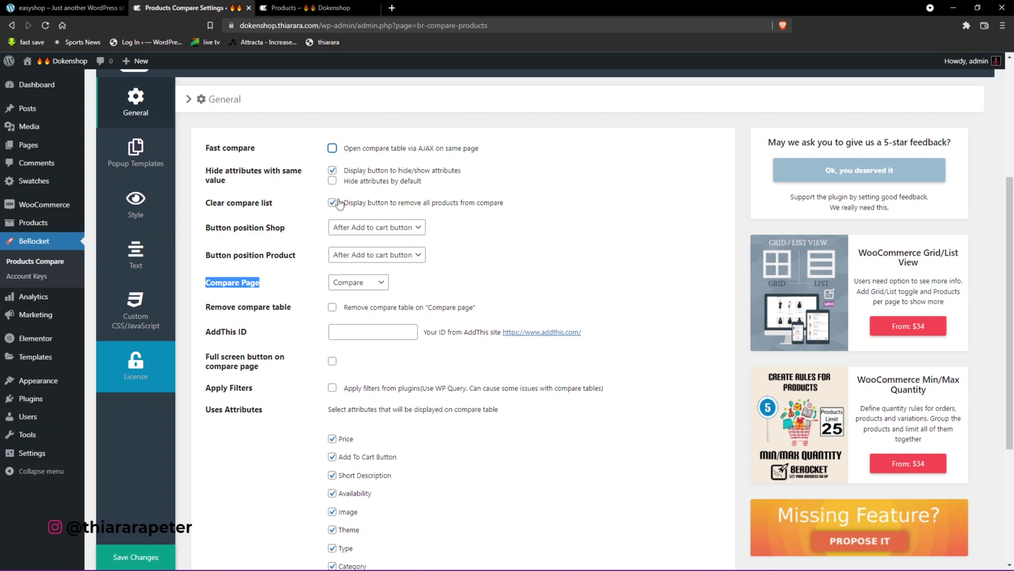
pyautogui.click(333, 149)
pyautogui.click(370, 286)
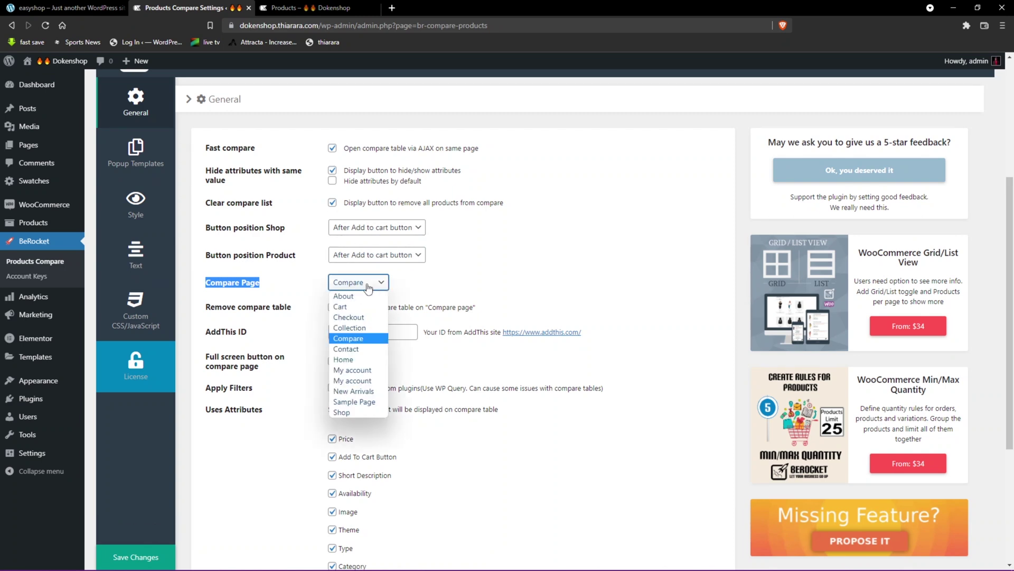
pyautogui.click(355, 338)
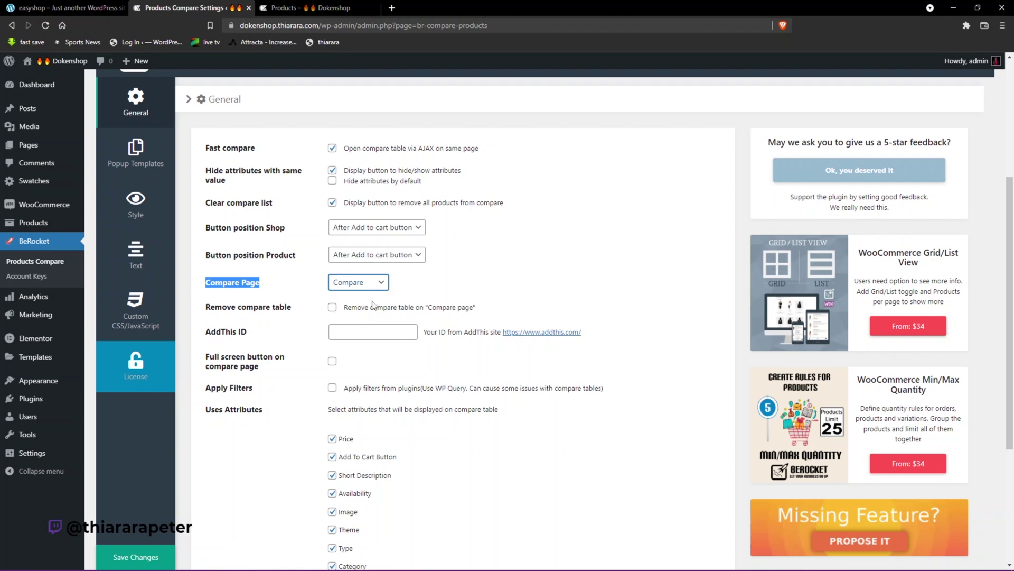
pyautogui.click(361, 288)
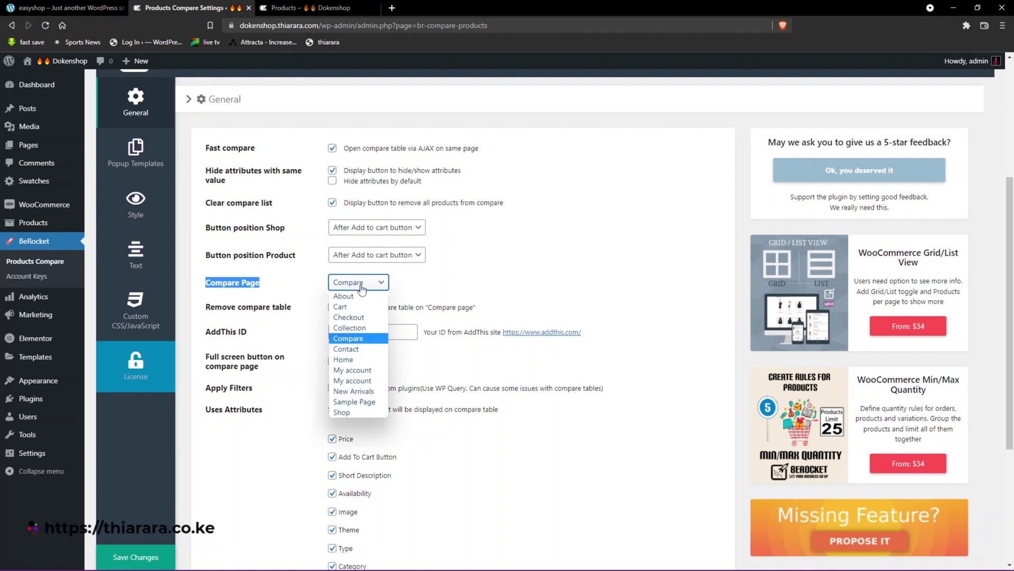
pyautogui.click(302, 313)
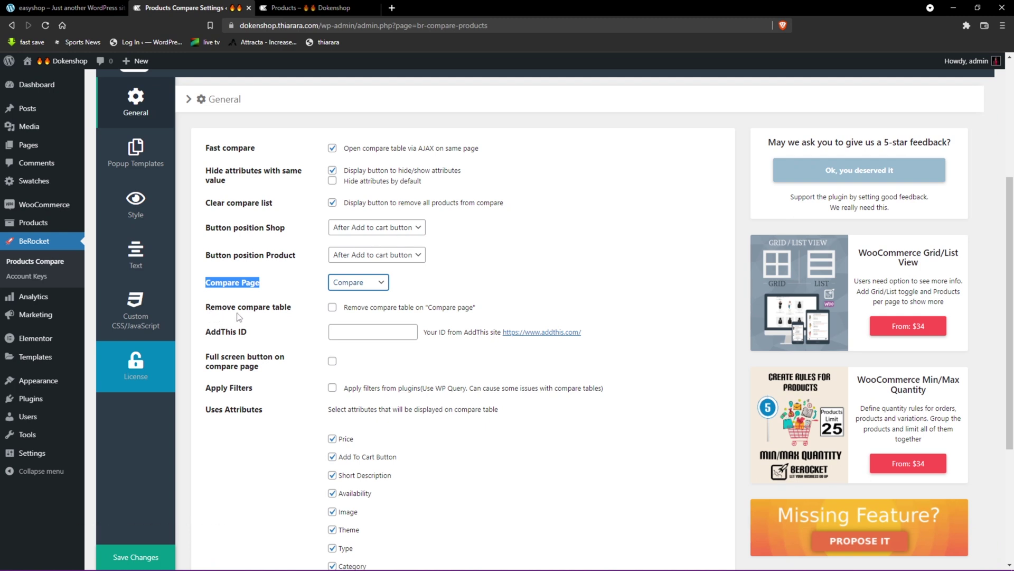
# Step: Enable removing the compare table on the Compare page and save the settings
pyautogui.click(333, 309)
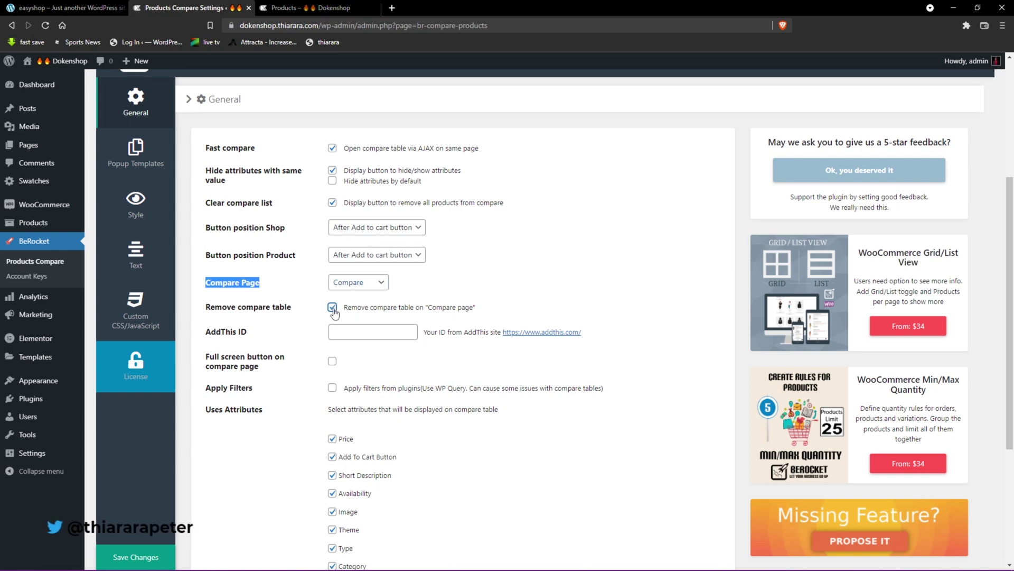
pyautogui.scroll(-3, 317, 338)
pyautogui.scroll(6, 328, 323)
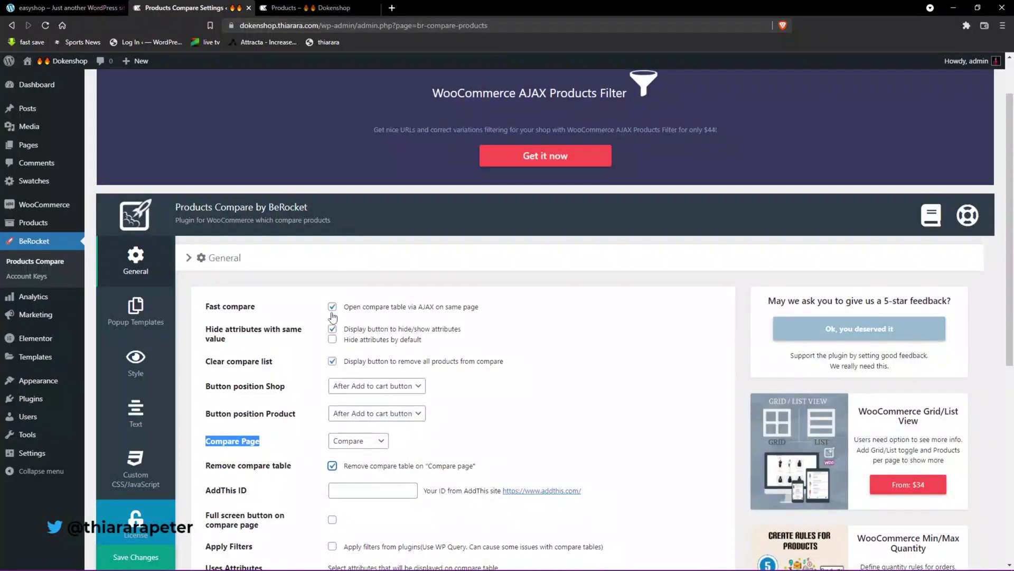
pyautogui.scroll(-7, 333, 325)
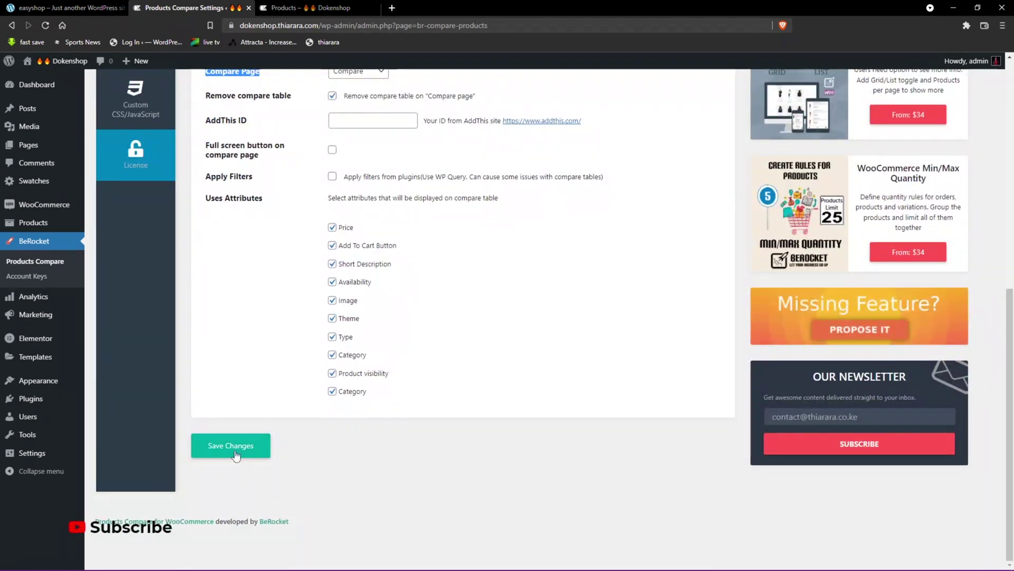
pyautogui.click(235, 454)
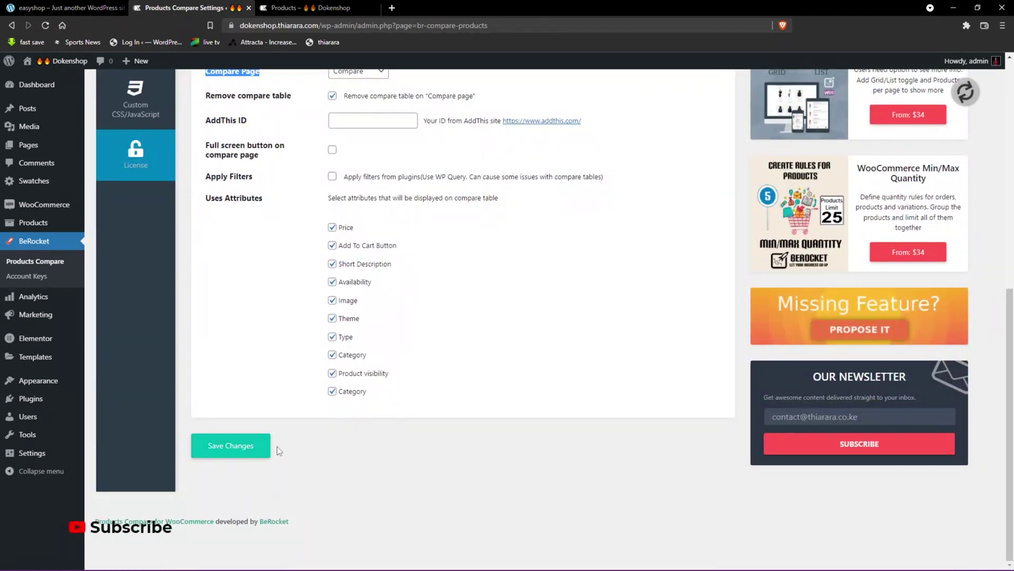
# Step: Add the Allice necklace, Allure watch, Alnich dress and Benne shirt to the comparison on the Dokenshop storefront
pyautogui.hotkey('ctrl', 'Tab')
pyautogui.click(305, 245)
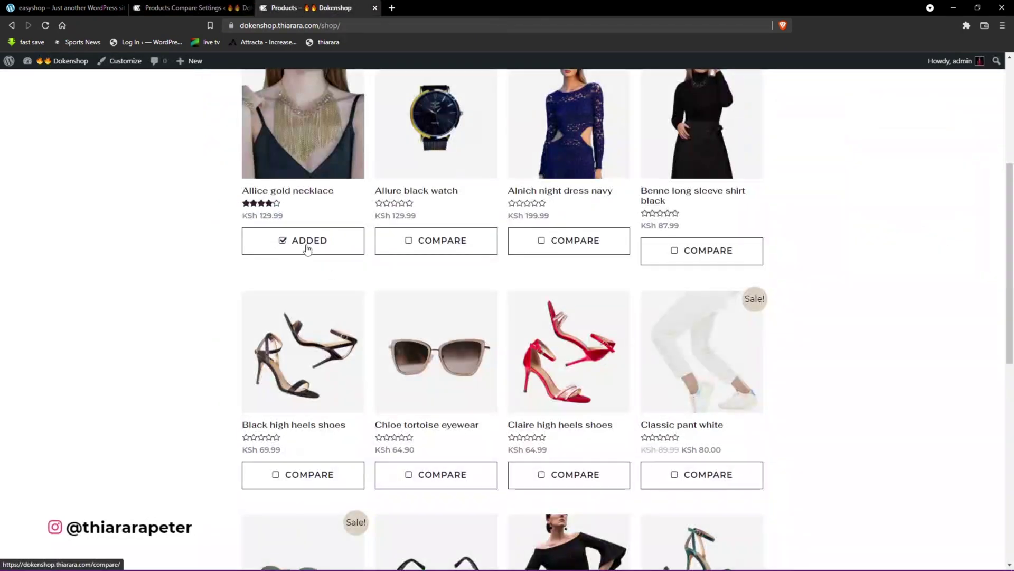
pyautogui.click(443, 248)
pyautogui.click(549, 241)
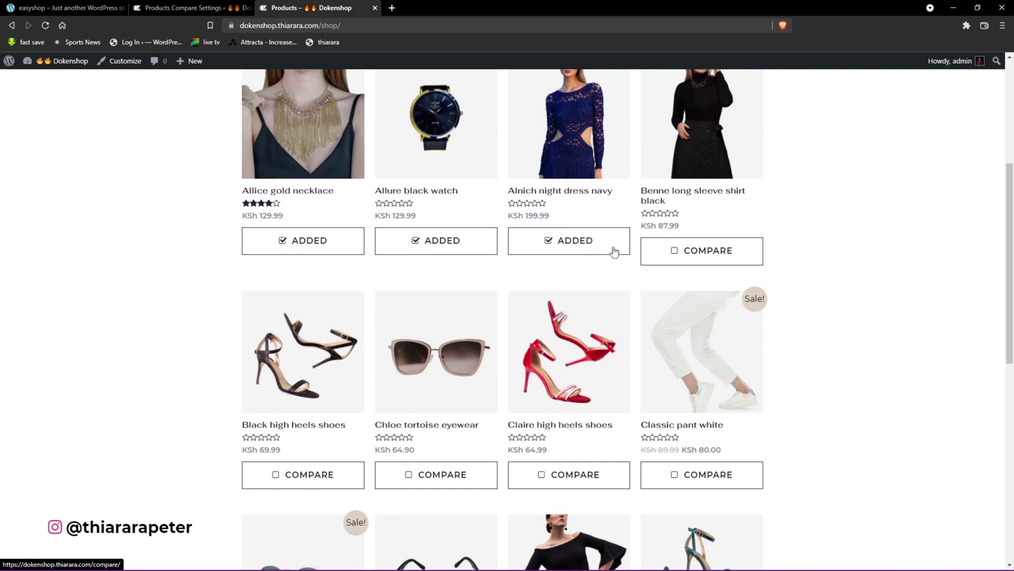
pyautogui.click(685, 258)
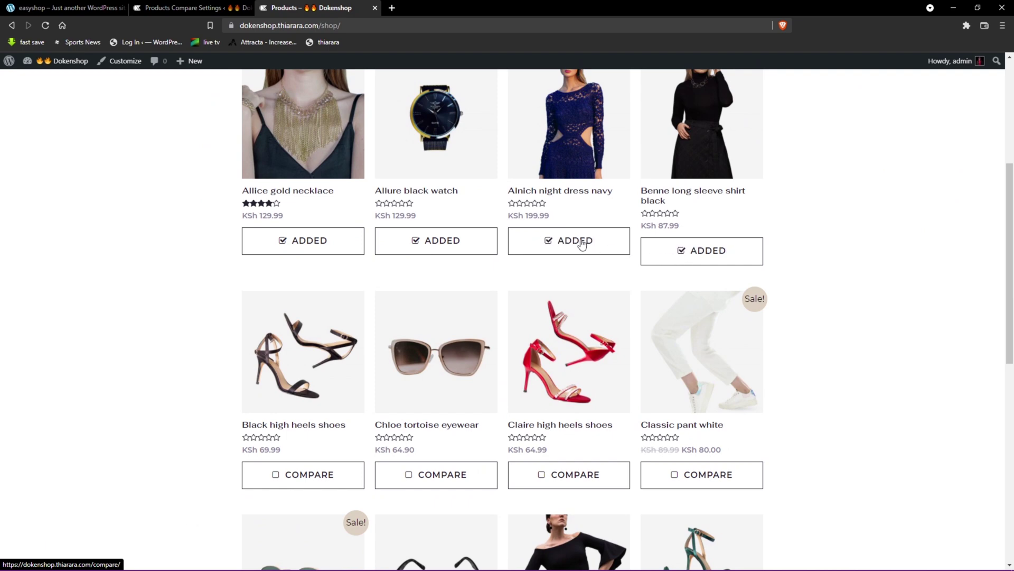
# Step: Open the compare table from an added product, then reload the shop and open the Compare page
pyautogui.click(581, 243)
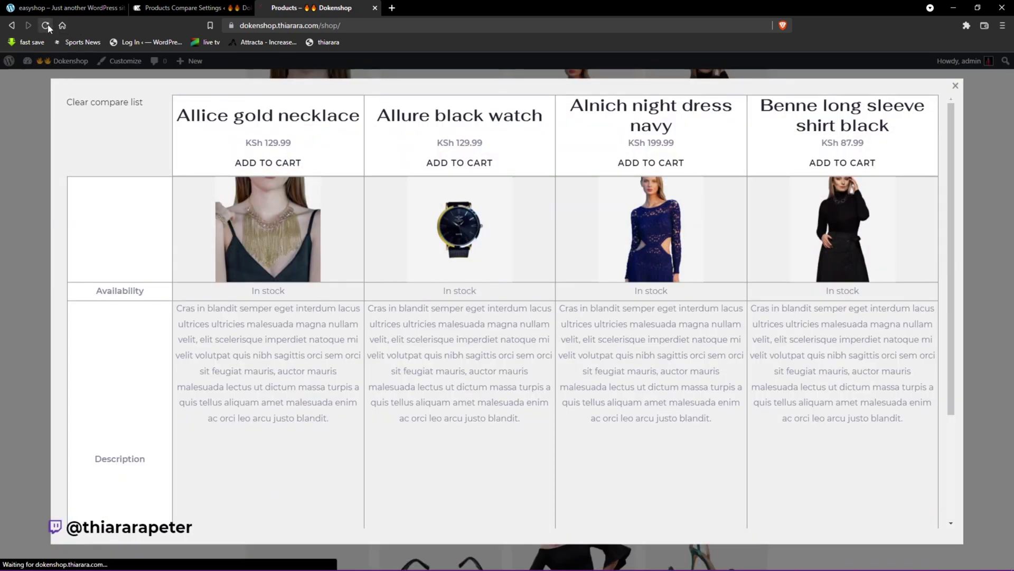
pyautogui.click(47, 26)
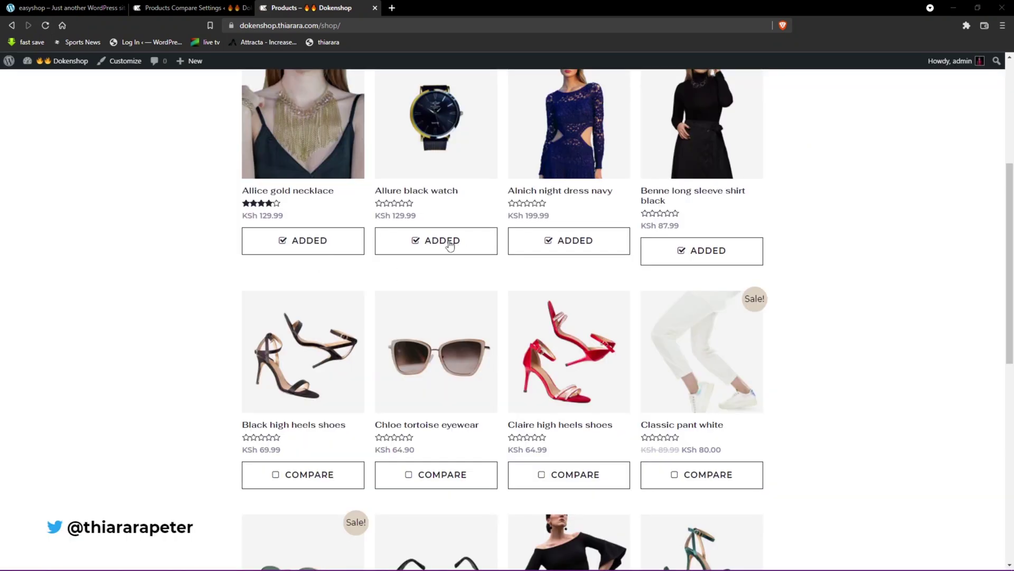
pyautogui.click(450, 244)
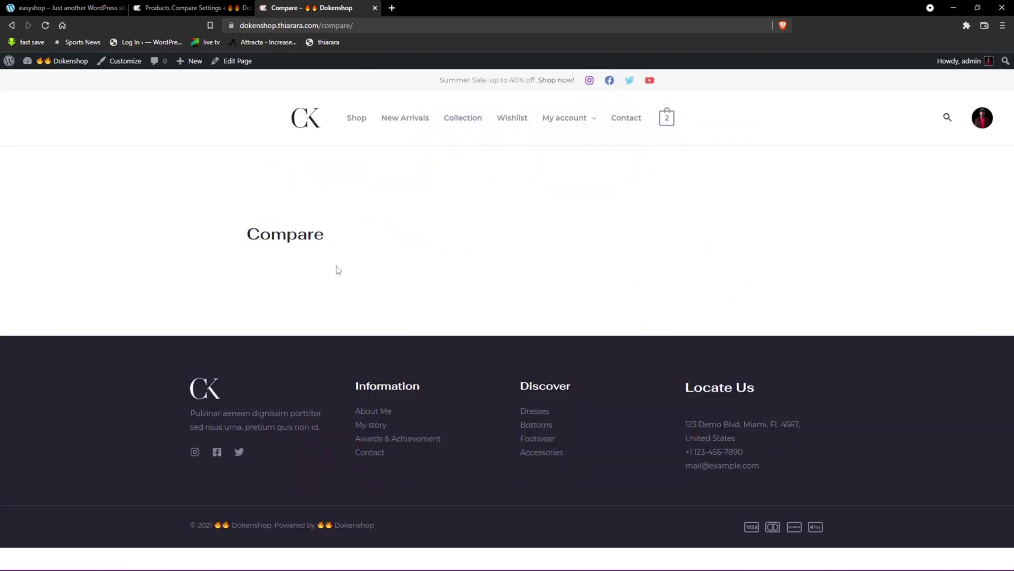
# Step: Disable Remove compare table, enable Fast compare via AJAX on the same page, and save the plugin's General settings
pyautogui.click(164, 8)
pyautogui.scroll(3, 328, 265)
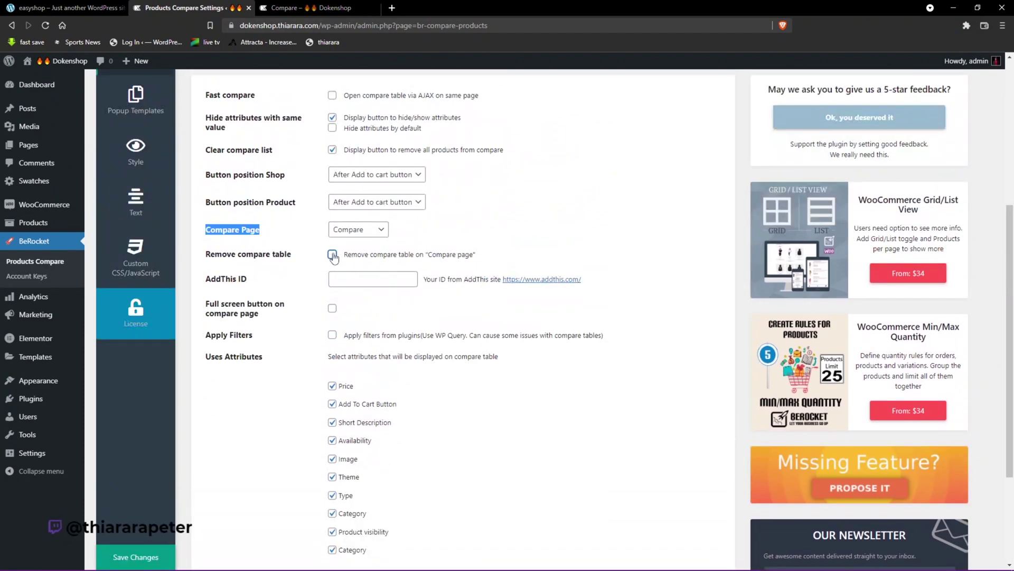
pyautogui.click(332, 255)
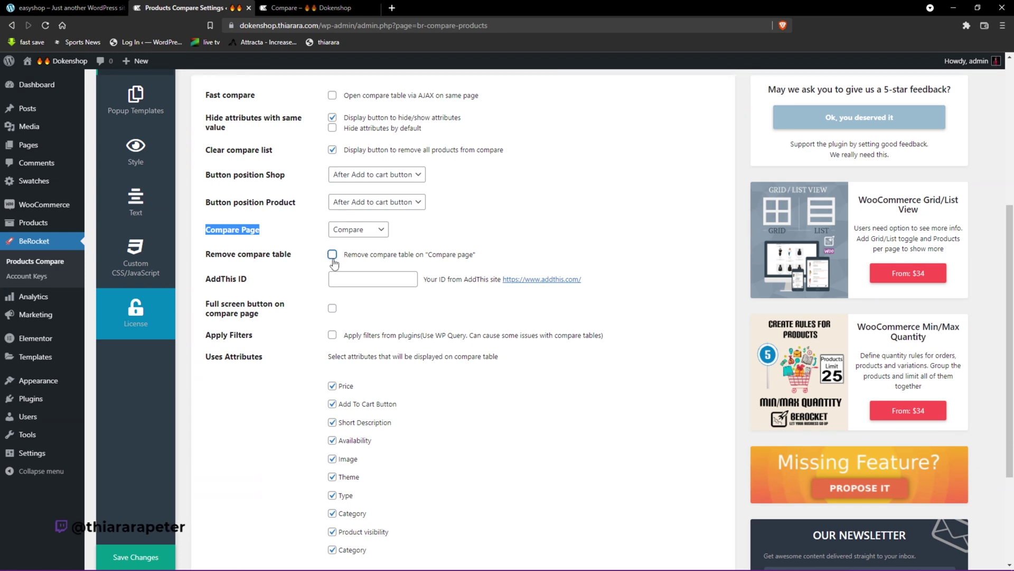
pyautogui.click(333, 96)
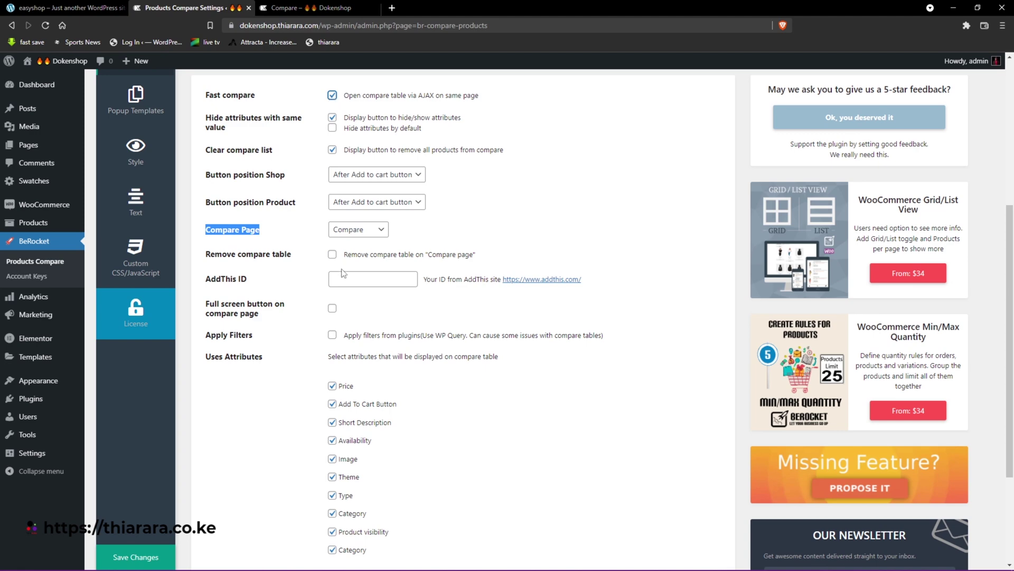
pyautogui.scroll(-3, 171, 509)
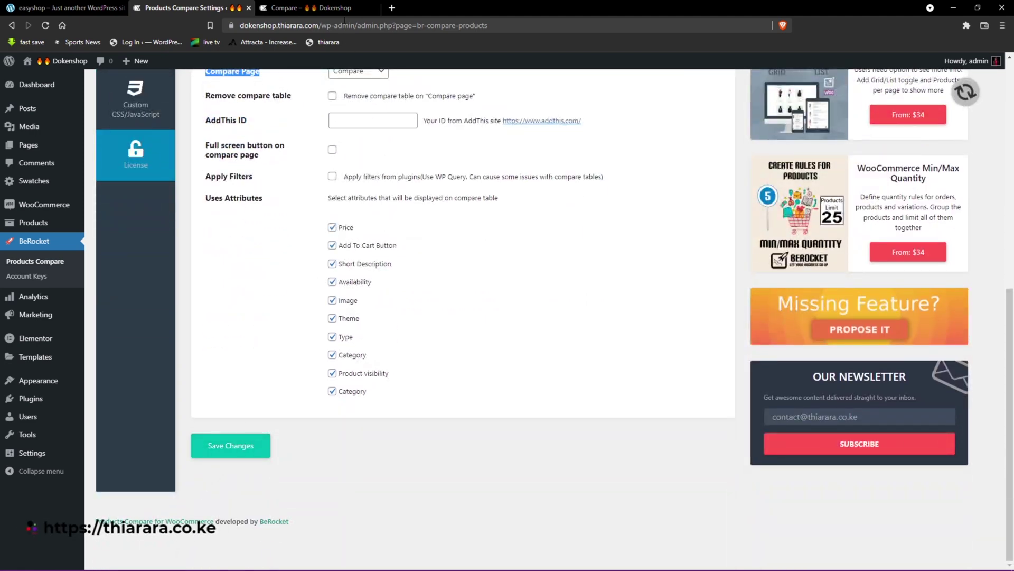
pyautogui.click(337, 7)
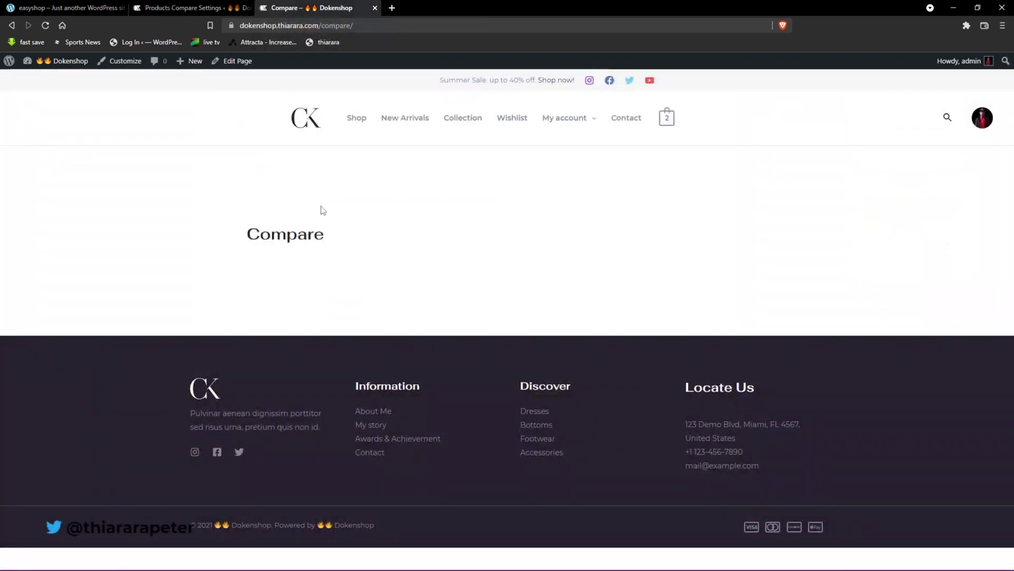
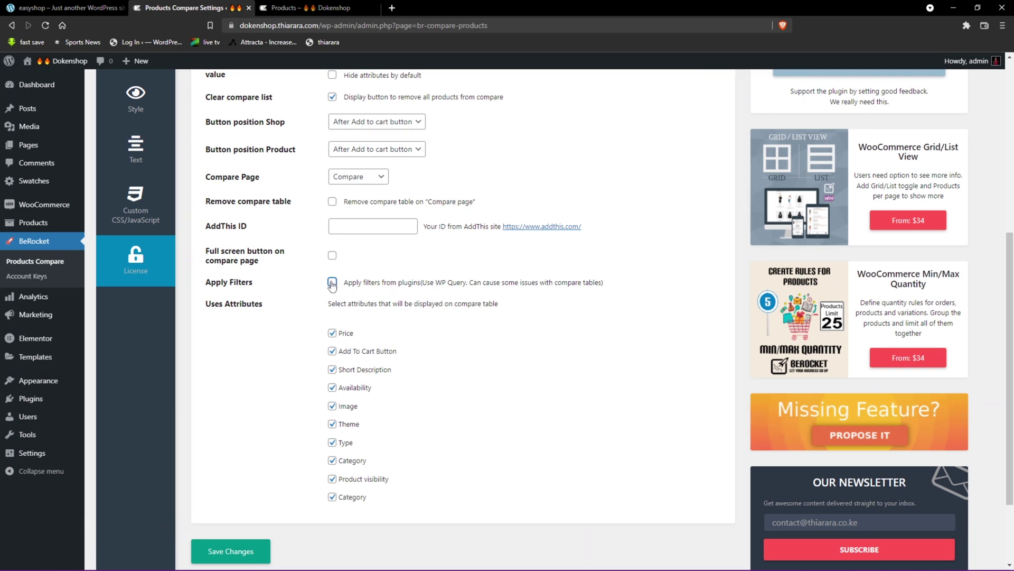
# Step: Review the Apply Filters and Uses Attributes settings alongside the attributes in the storefront compare table
pyautogui.moveTo(469, 284); pyautogui.dragTo(428, 287)
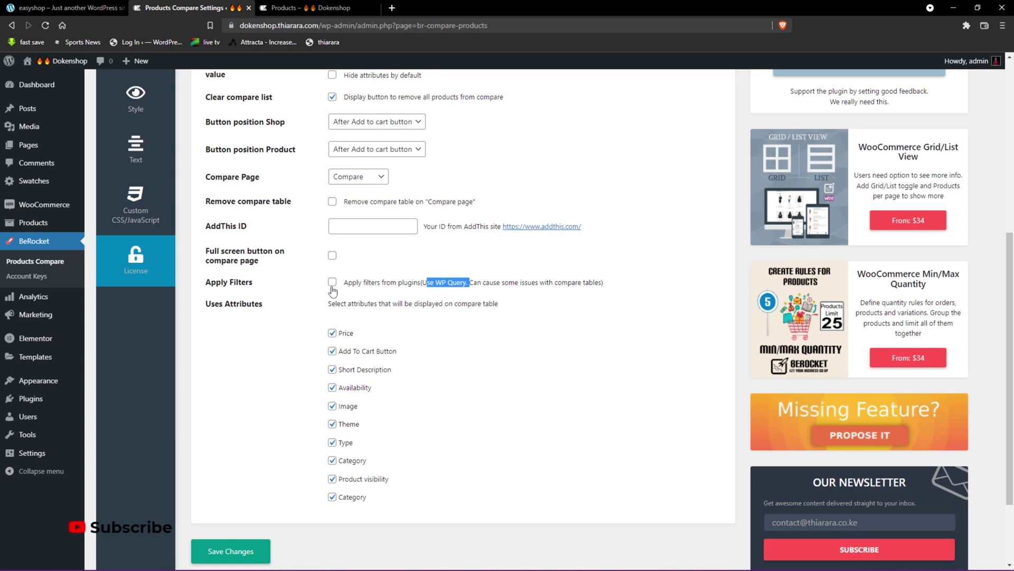
pyautogui.moveTo(215, 304); pyautogui.dragTo(260, 308)
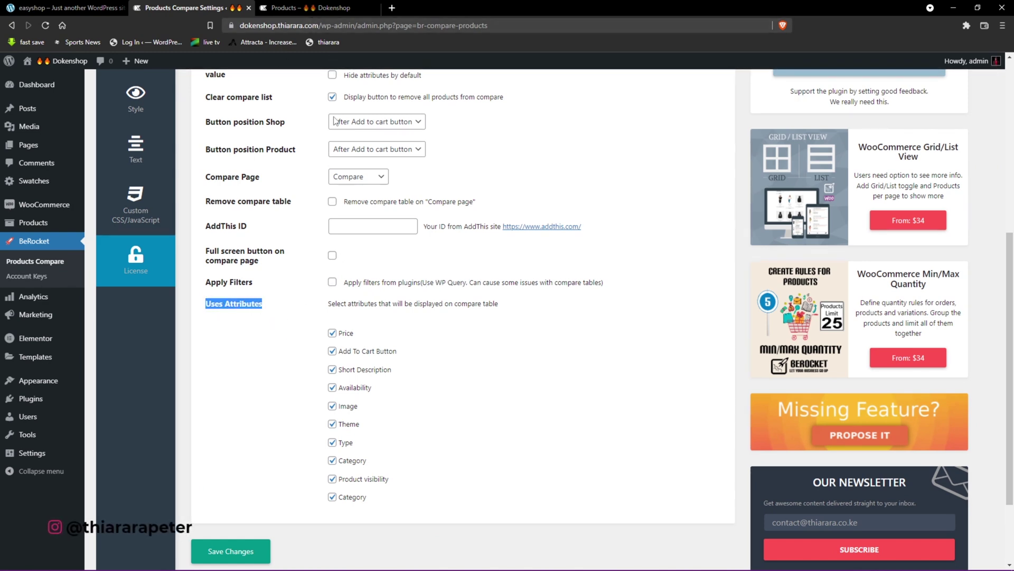
pyautogui.click(306, 8)
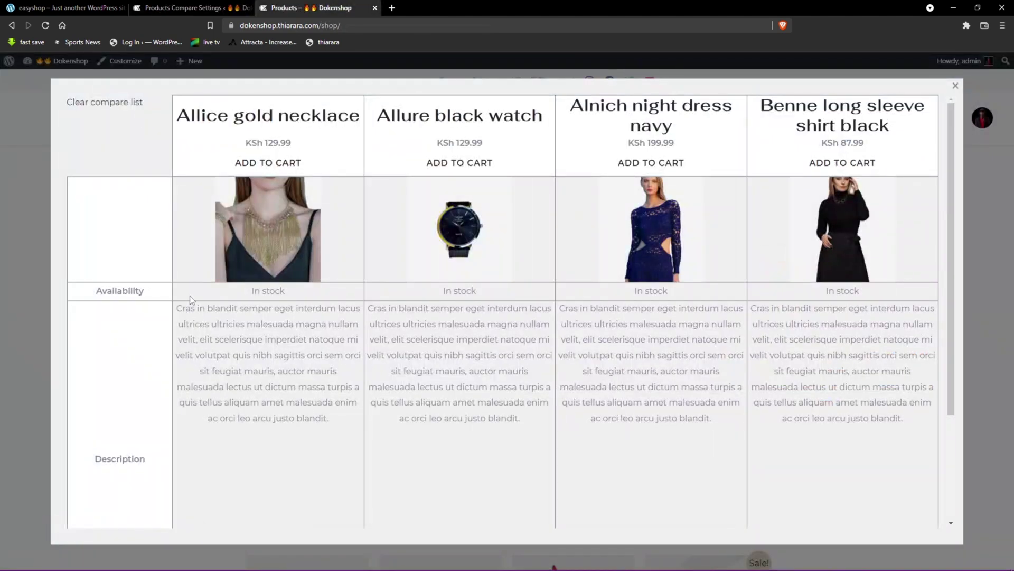
# Step: Exclude Add To Cart Button from the attributes displayed on the compare table and save the settings
pyautogui.click(194, 7)
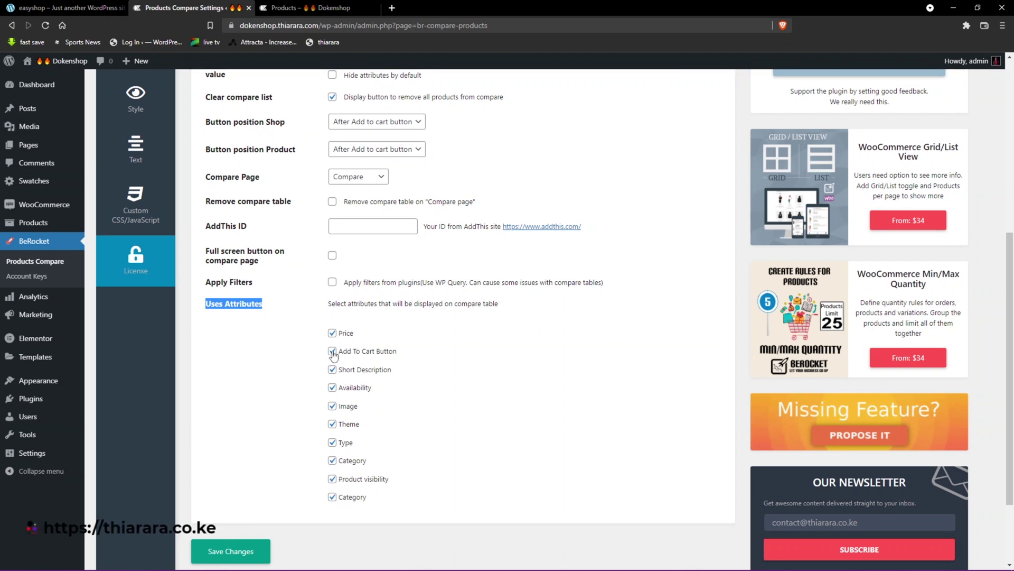
pyautogui.click(319, 8)
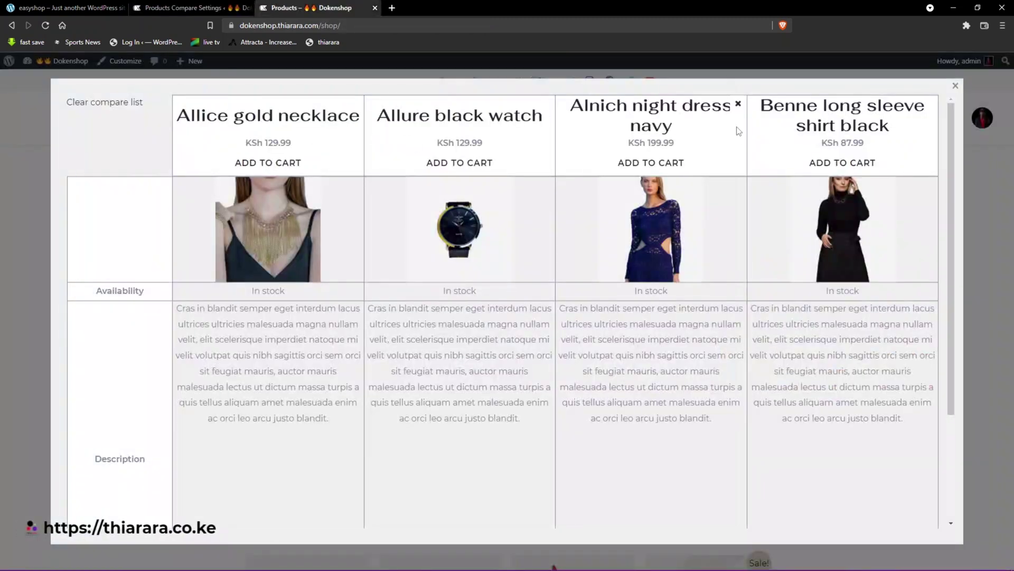
pyautogui.click(185, 8)
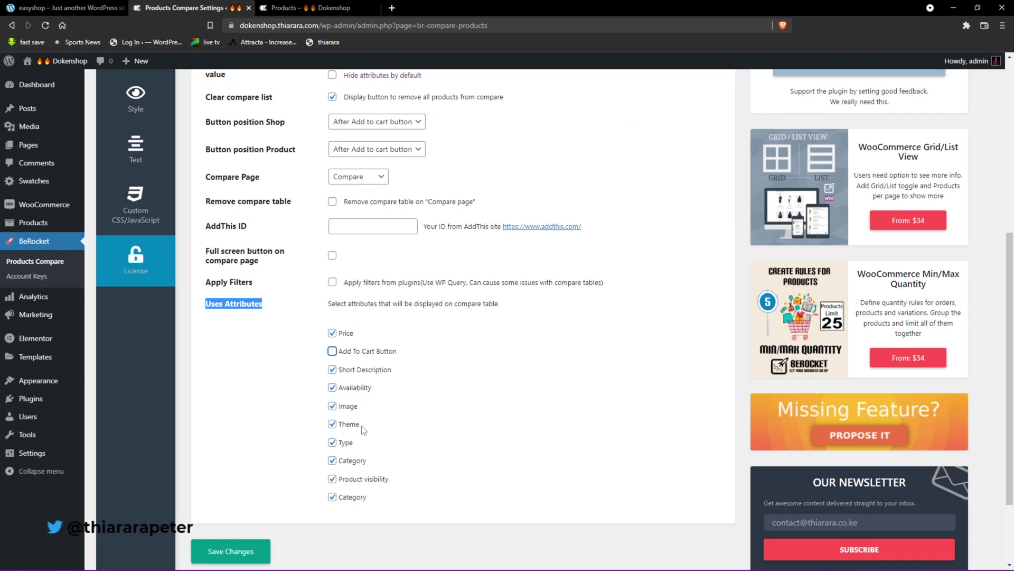
pyautogui.hotkey('ctrl', 'Tab')
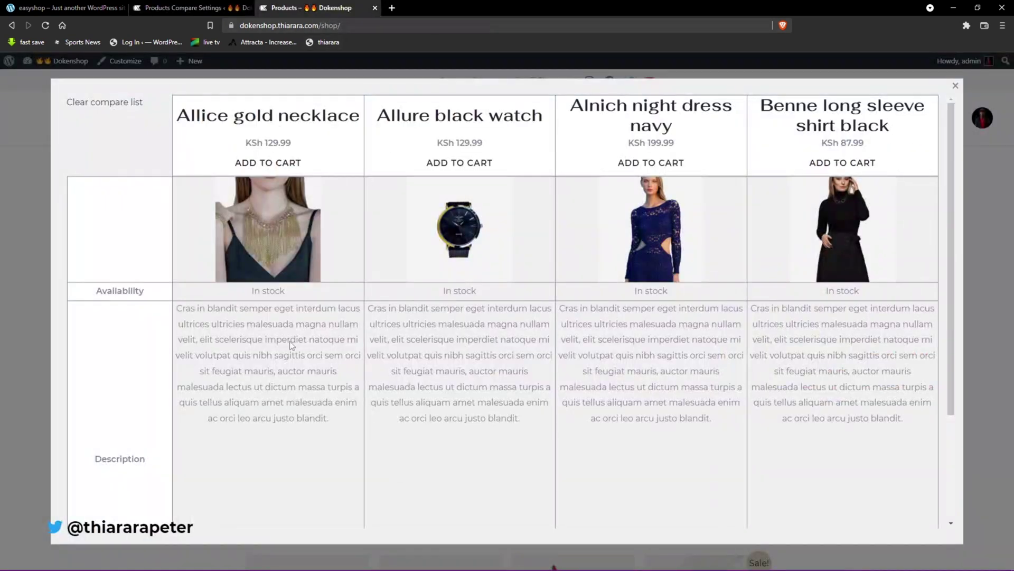
pyautogui.click(190, 7)
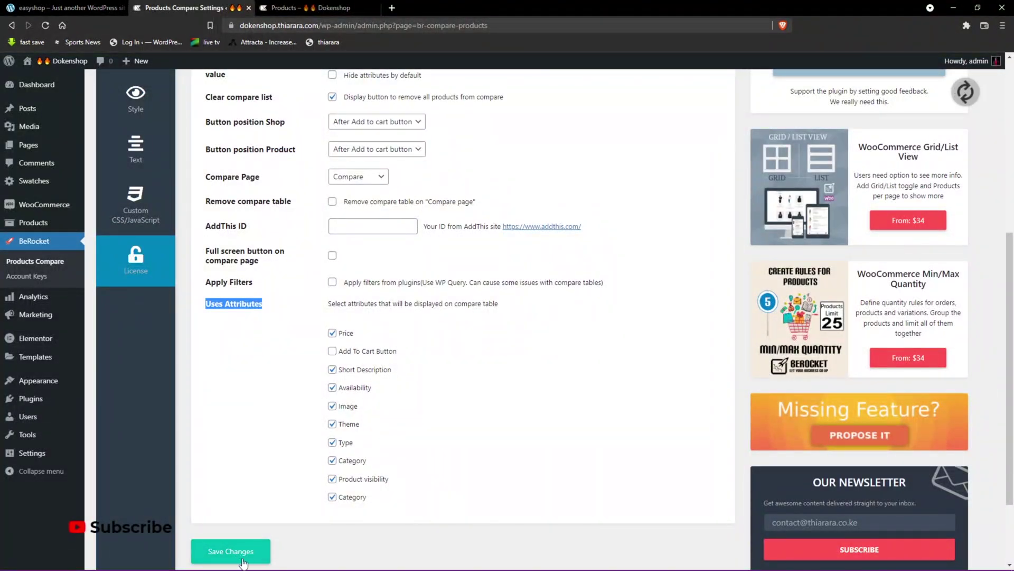
# Step: Open the plugin's Popup Templates settings and look at the current compare popup on the storefront
pyautogui.scroll(3, 154, 314)
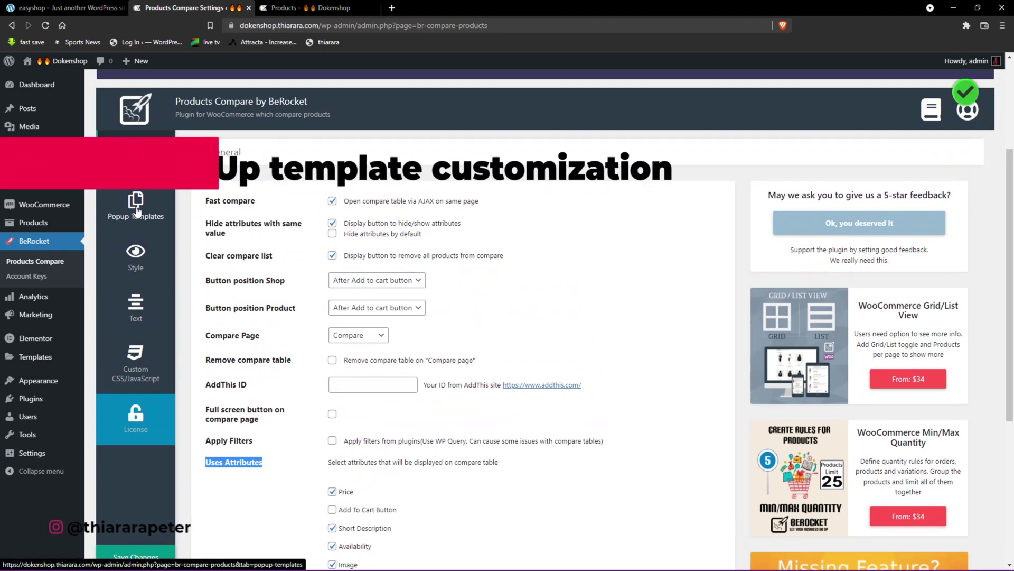
pyautogui.click(142, 218)
pyautogui.click(317, 7)
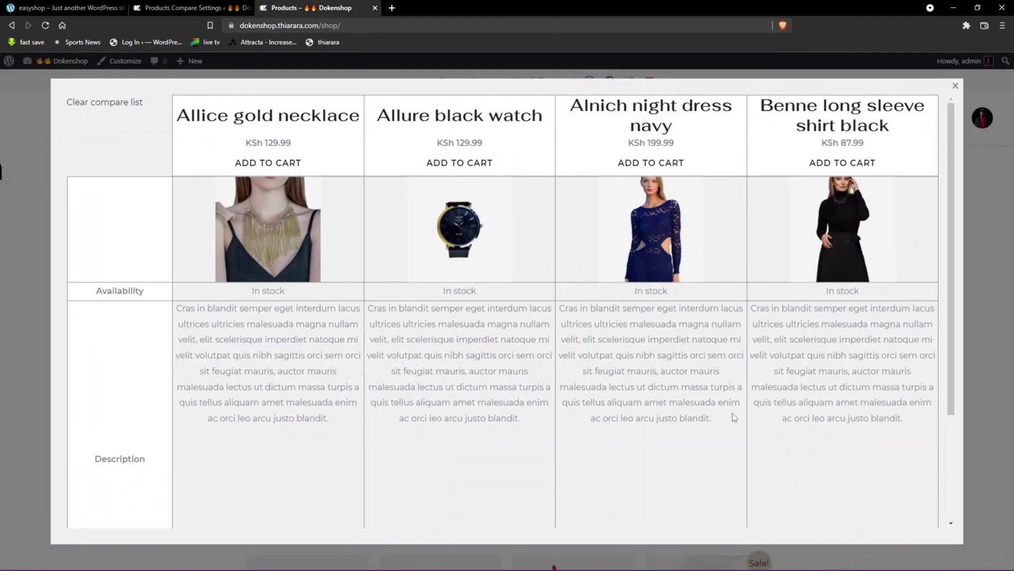
pyautogui.click(185, 8)
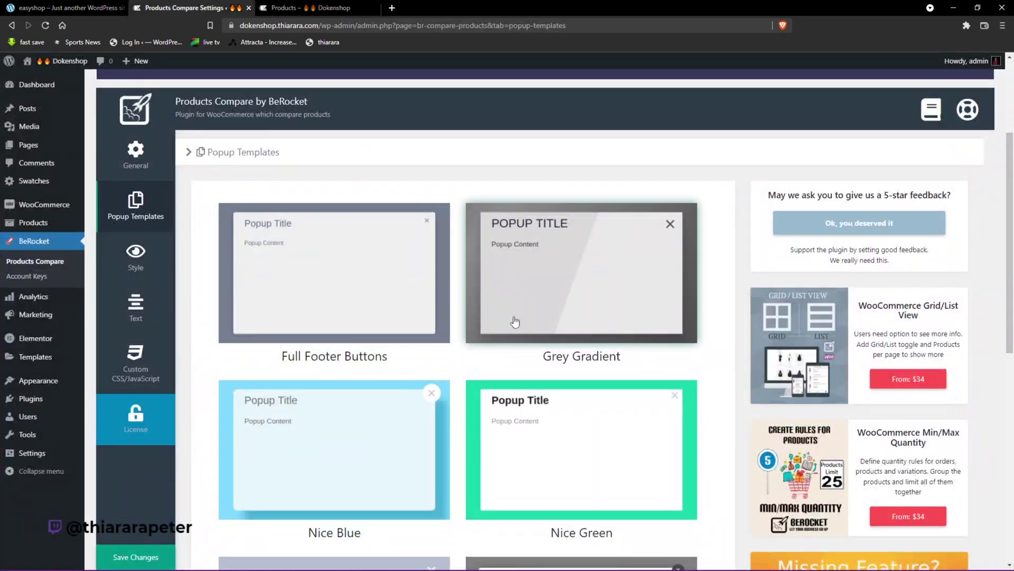
# Step: Browse the available popup templates, select Simple & Nice and save the settings
pyautogui.scroll(-5, 491, 359)
pyautogui.scroll(-4, 508, 365)
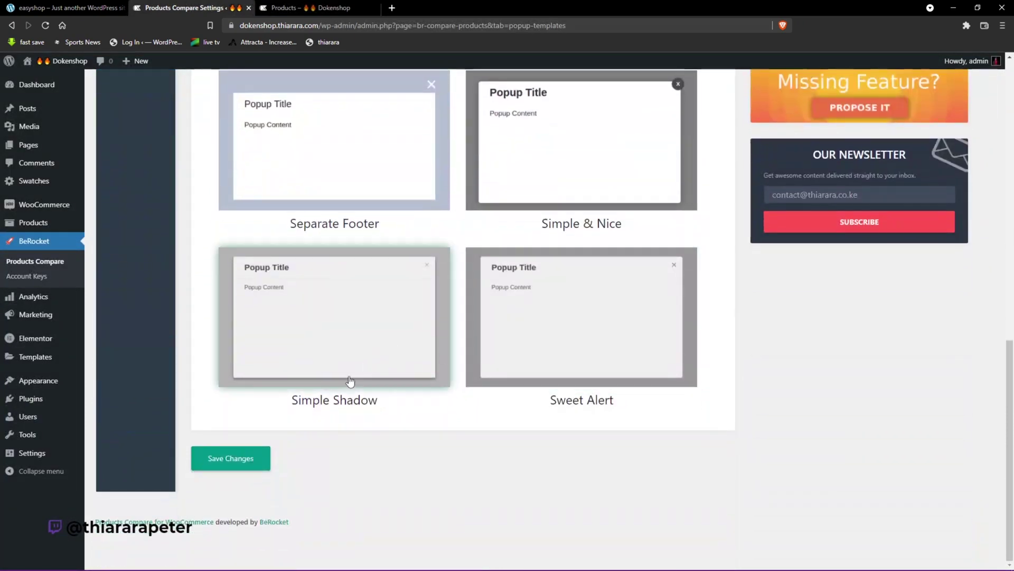
pyautogui.scroll(9, 349, 385)
pyautogui.scroll(4, 580, 366)
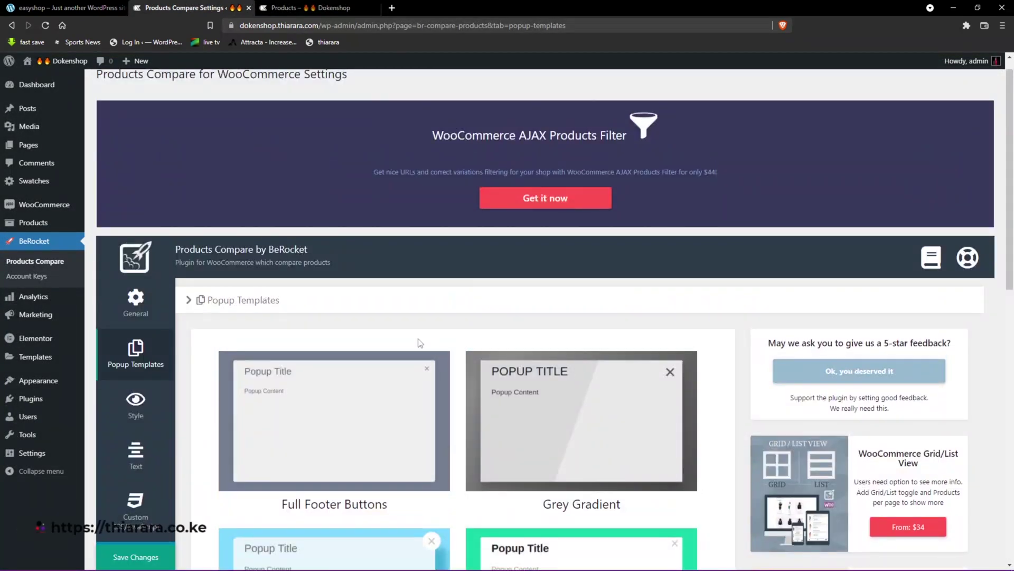
pyautogui.scroll(-1, 511, 362)
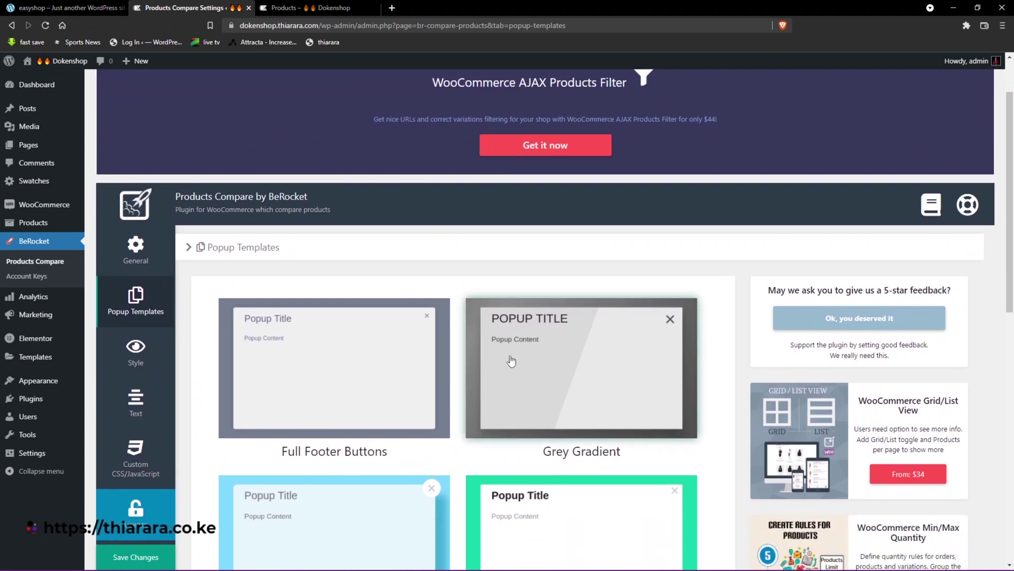
pyautogui.scroll(-4, 457, 354)
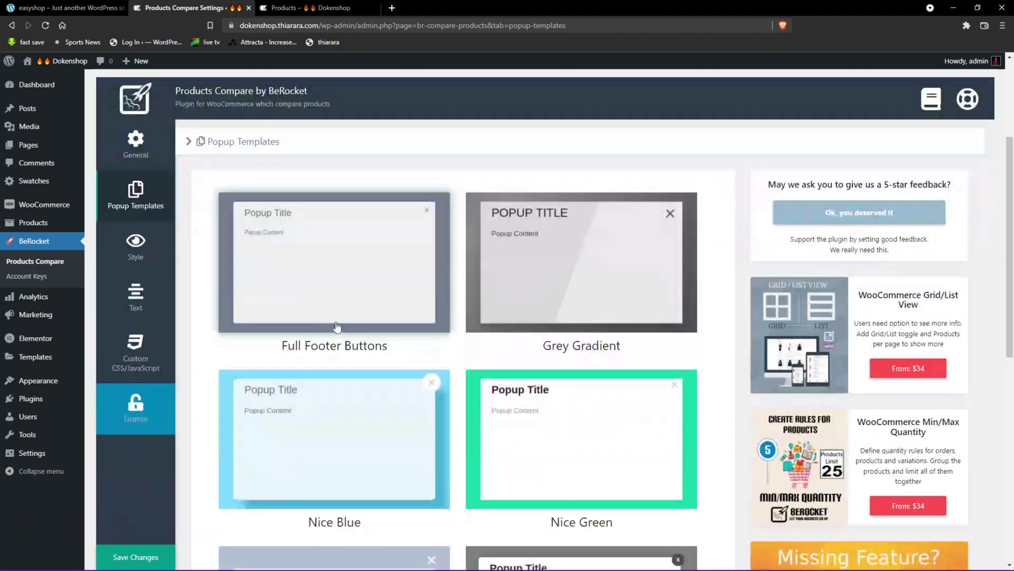
pyautogui.scroll(-1, 537, 410)
pyautogui.scroll(-1, 538, 408)
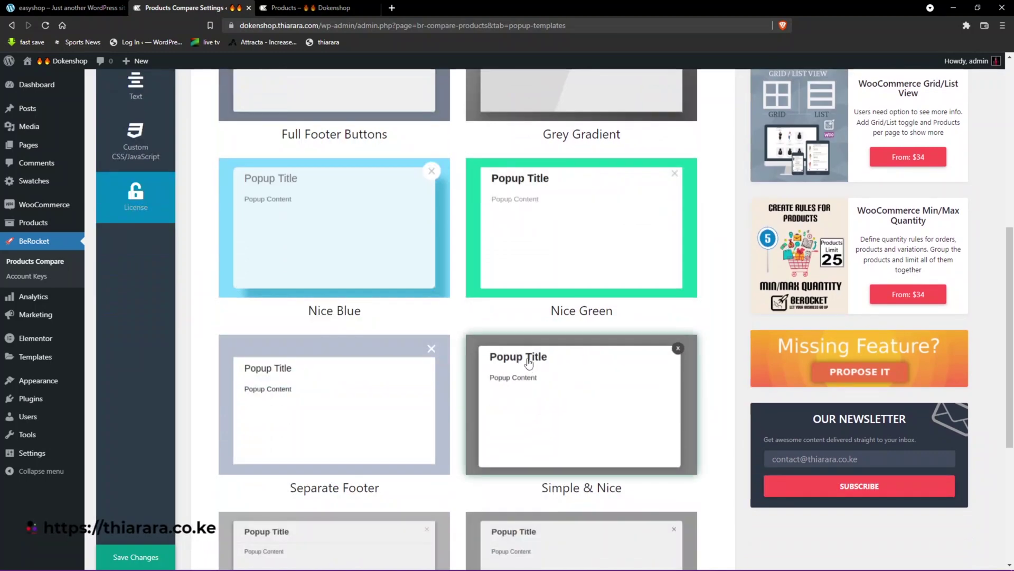
pyautogui.click(478, 340)
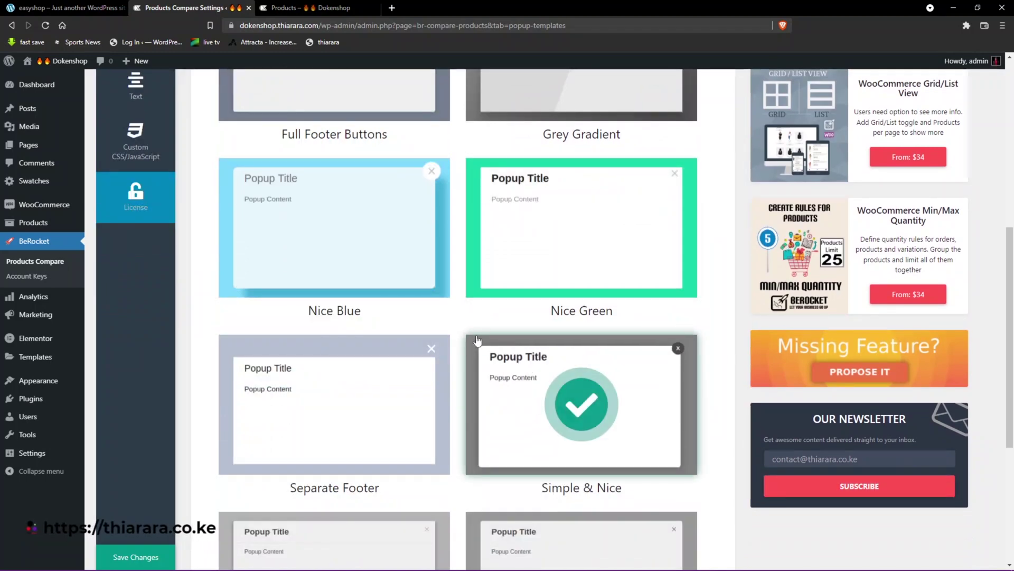
pyautogui.scroll(-5, 475, 396)
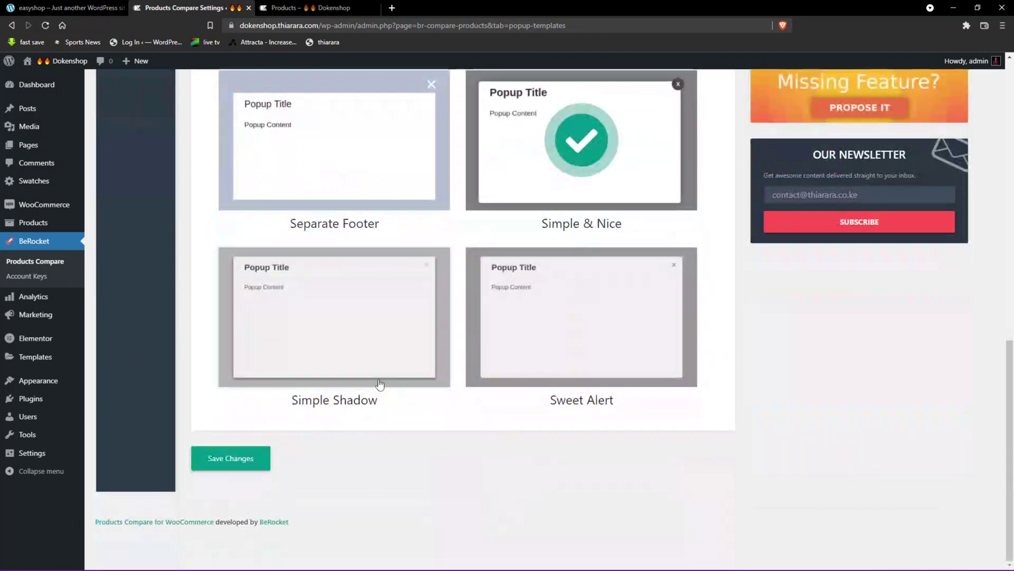
pyautogui.click(232, 458)
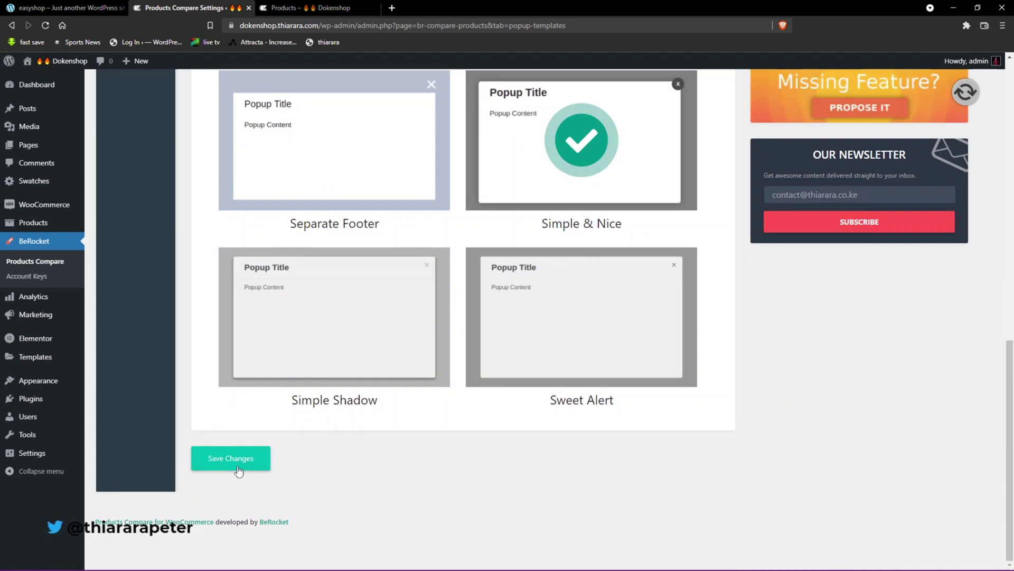
# Step: Examine the compare popup's design on the easyshop storefront and return to Dokenshop's Popup Templates settings
pyautogui.click(91, 7)
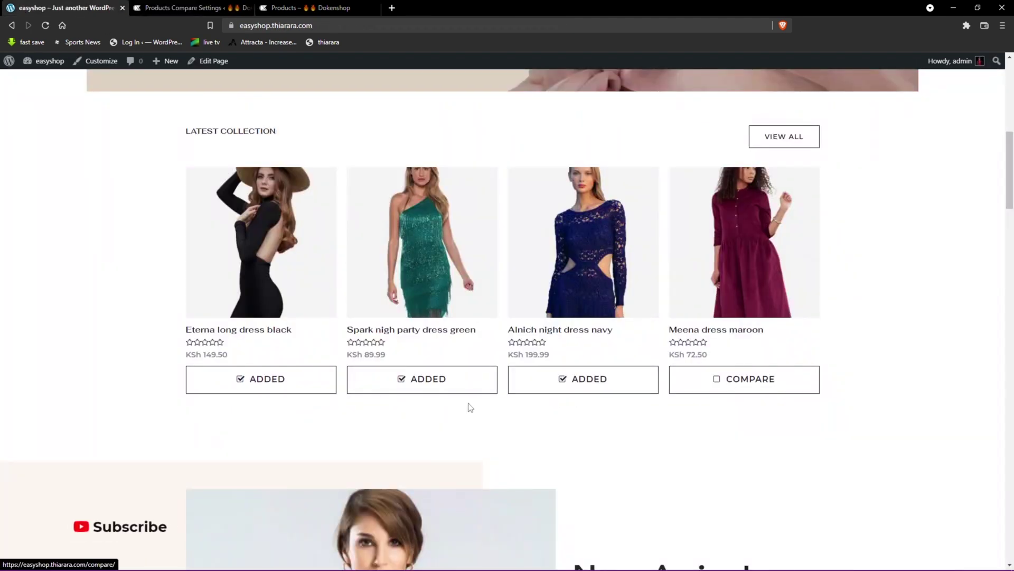
pyautogui.click(427, 379)
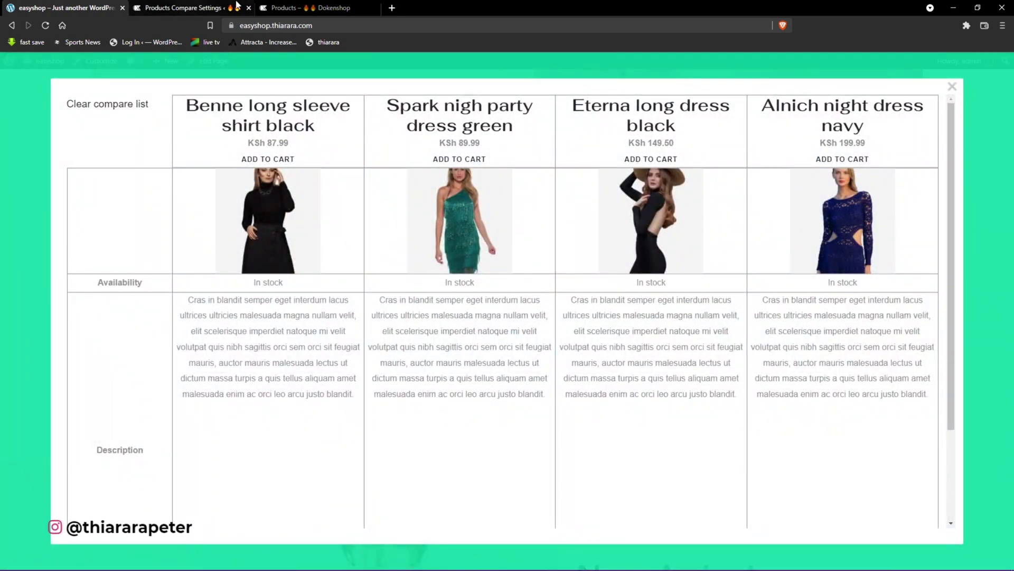
pyautogui.click(319, 5)
pyautogui.click(182, 7)
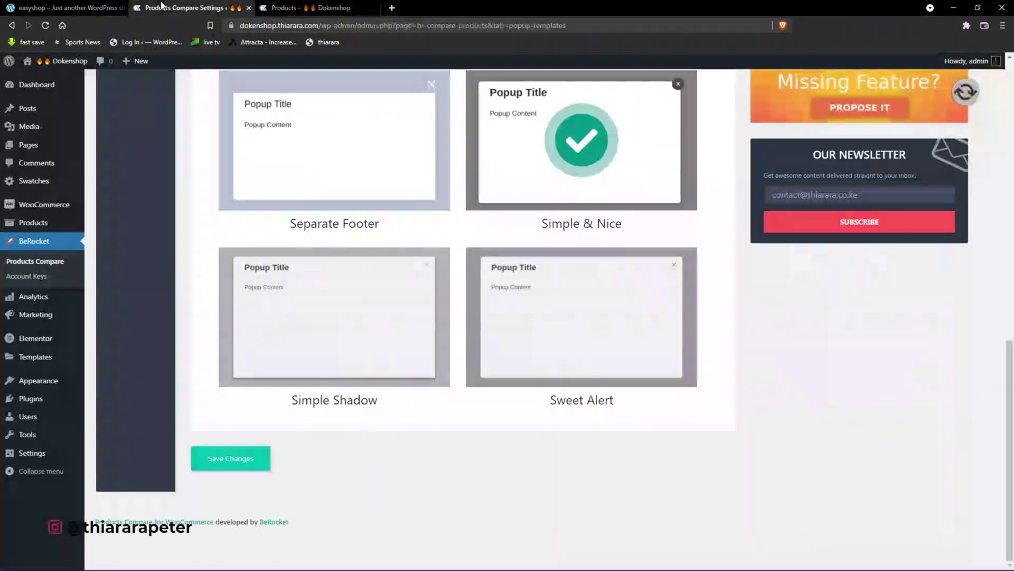
pyautogui.scroll(7, 290, 369)
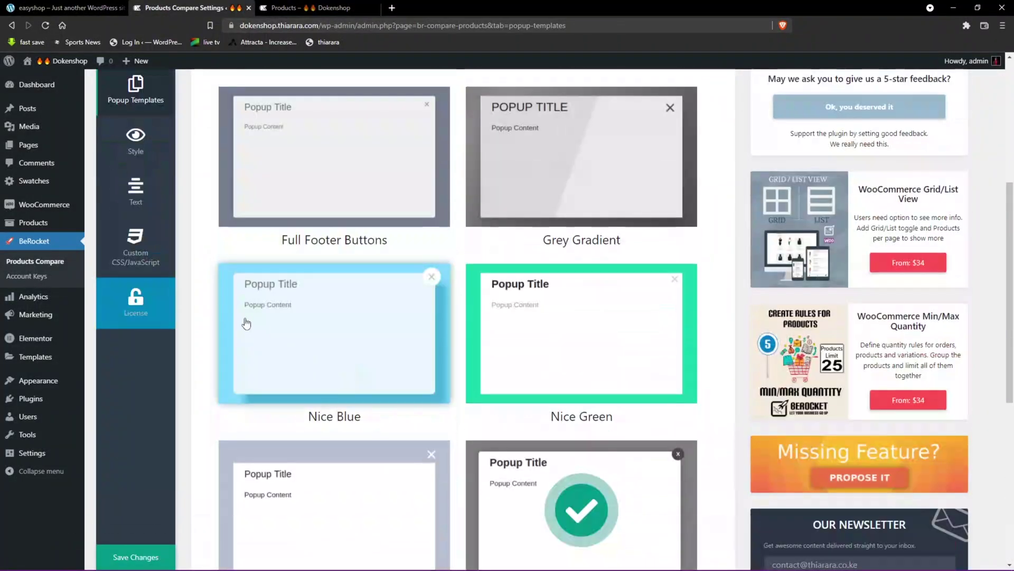
# Step: Open the plugin's Style settings and look at the Compare Button on Widgets options alongside the storefront's compare popup
pyautogui.scroll(2, 291, 280)
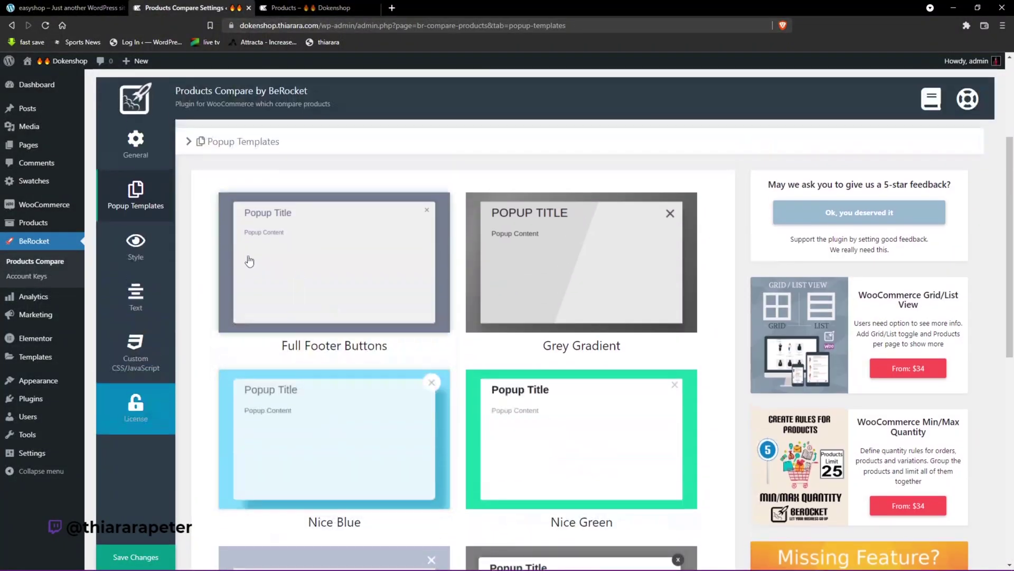
pyautogui.click(140, 248)
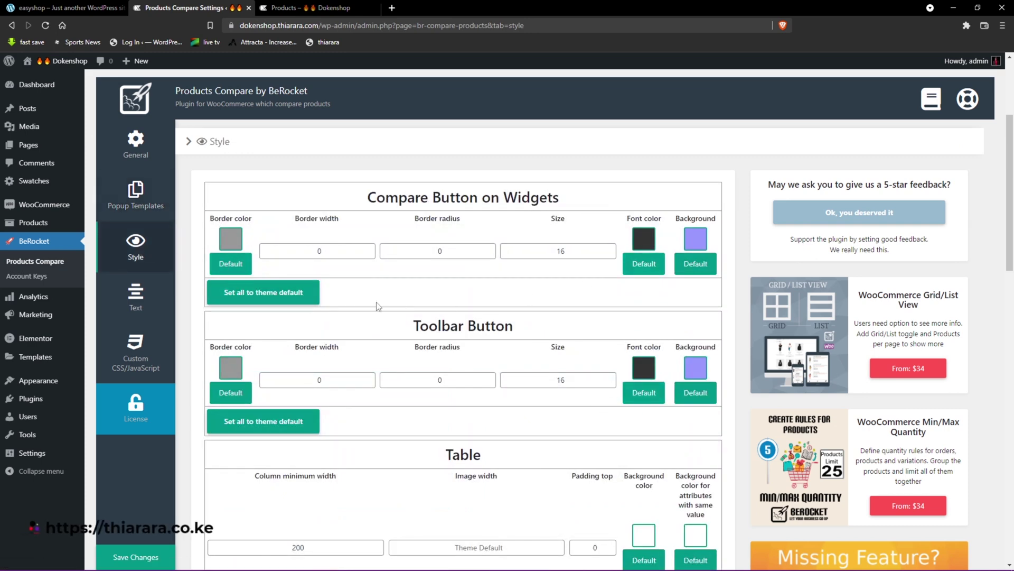
pyautogui.moveTo(574, 204); pyautogui.dragTo(383, 187)
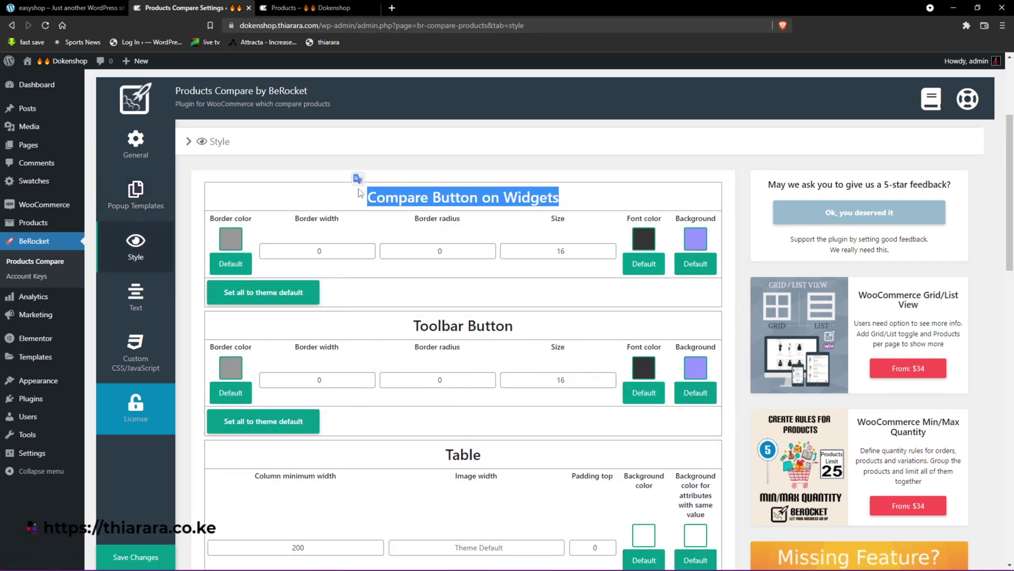
pyautogui.click(312, 7)
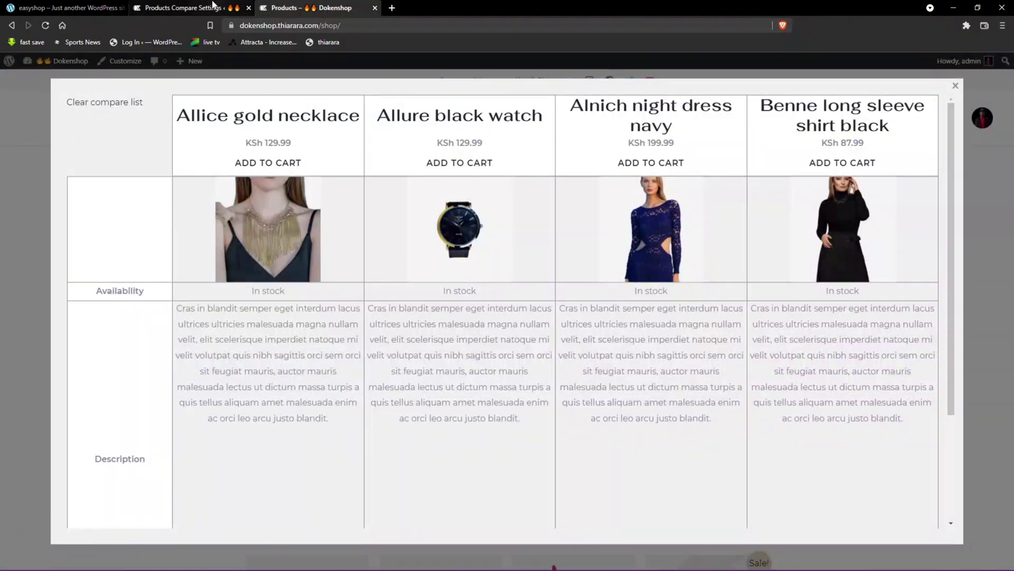
pyautogui.click(213, 8)
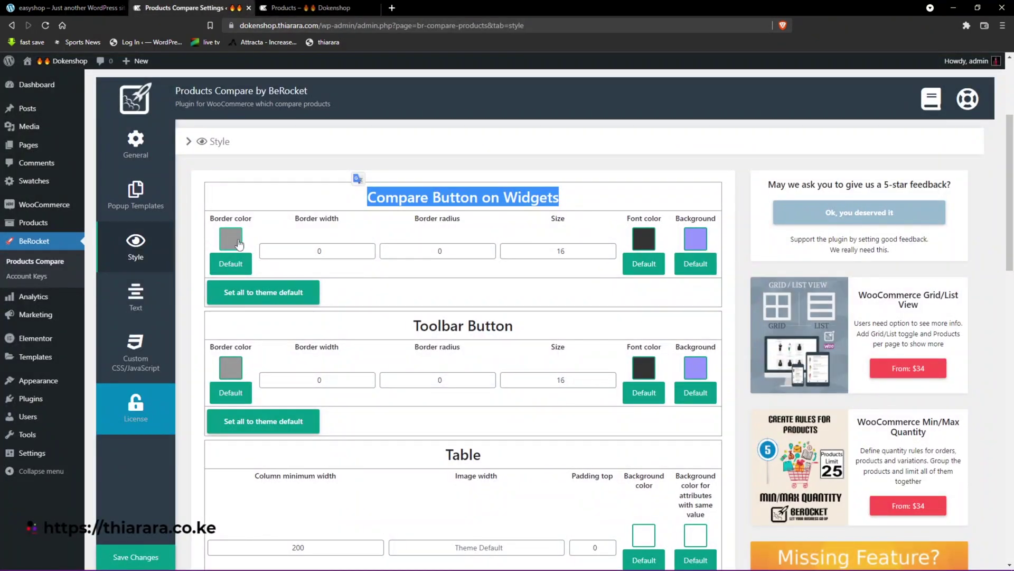
pyautogui.click(598, 204)
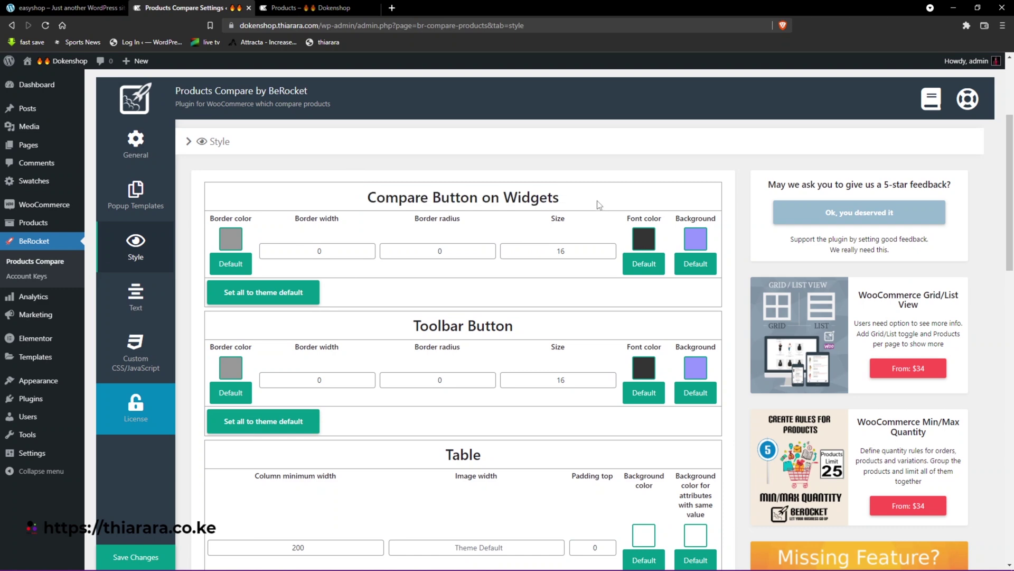
pyautogui.moveTo(585, 200); pyautogui.dragTo(364, 199)
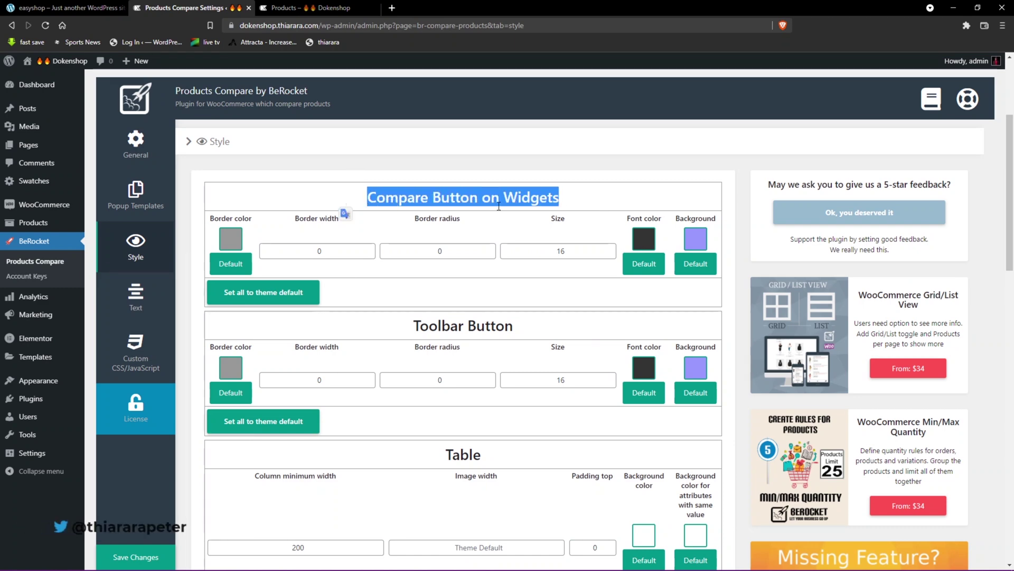
# Step: Examine the Toolbar Button, Table and Hide attributes with same value button style options down to the Clear compare list button section
pyautogui.moveTo(533, 336); pyautogui.dragTo(402, 320)
pyautogui.scroll(-2, 489, 354)
pyautogui.moveTo(488, 351); pyautogui.dragTo(444, 349)
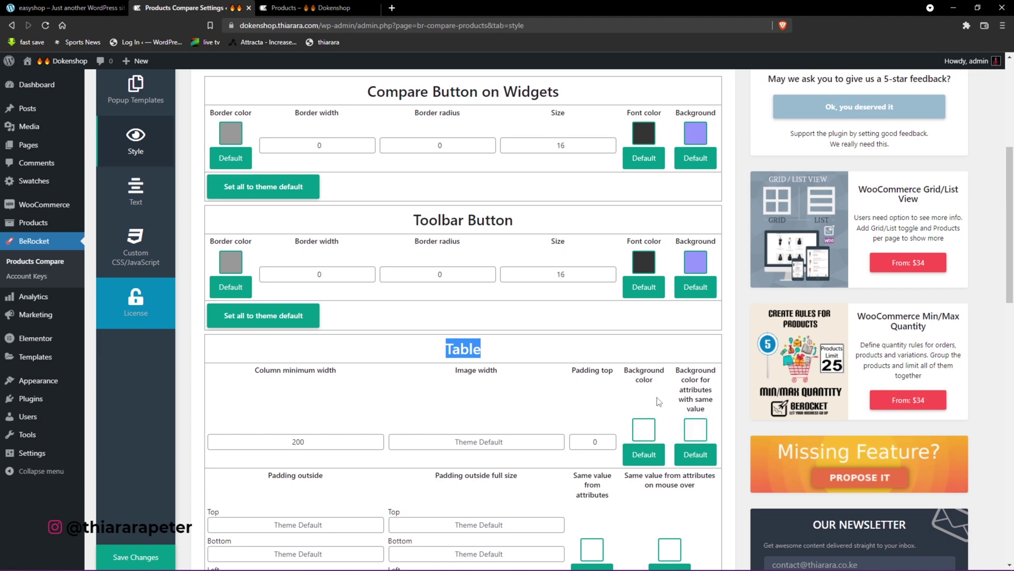
pyautogui.scroll(-3, 363, 466)
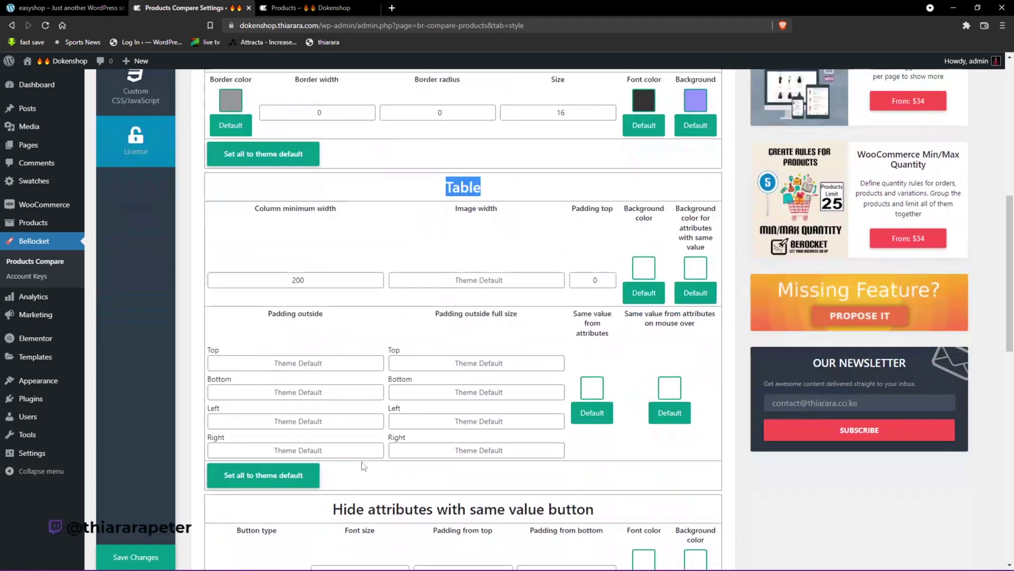
pyautogui.scroll(-3, 364, 466)
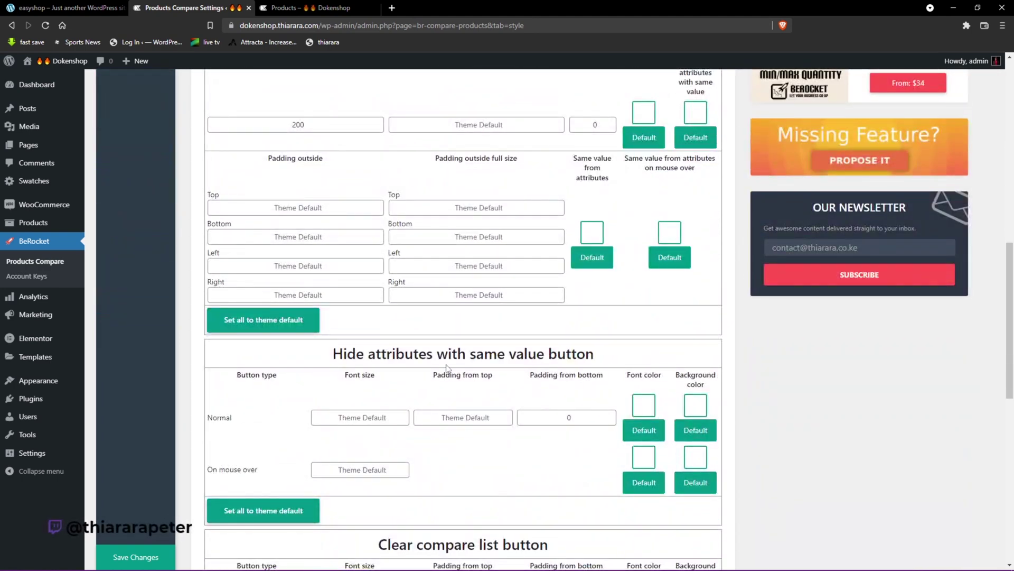
pyautogui.scroll(-5, 444, 431)
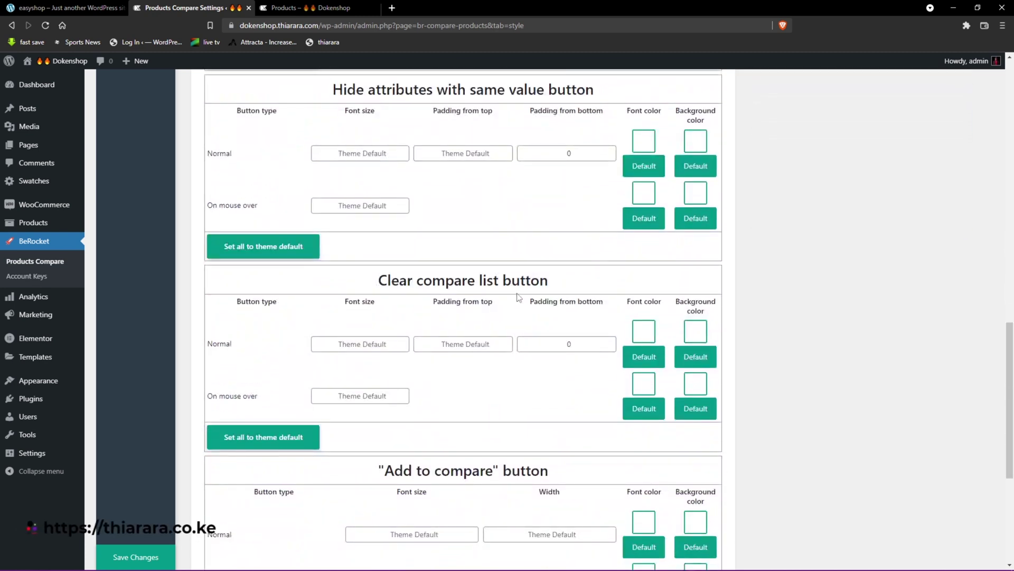
# Step: Set the Clear compare list button's normal font color to magenta and its normal background to a near-white color
pyautogui.click(645, 332)
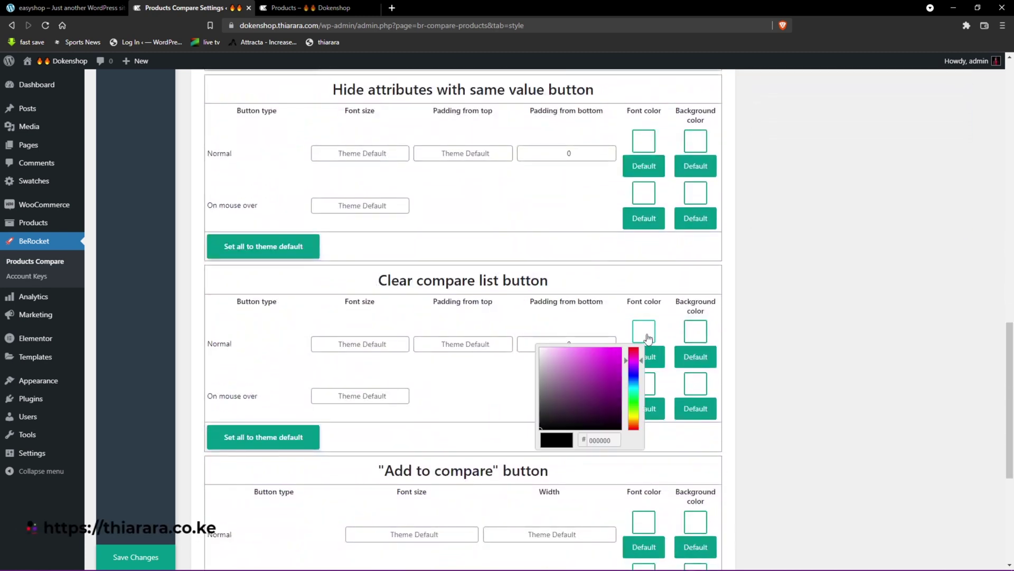
pyautogui.click(622, 352)
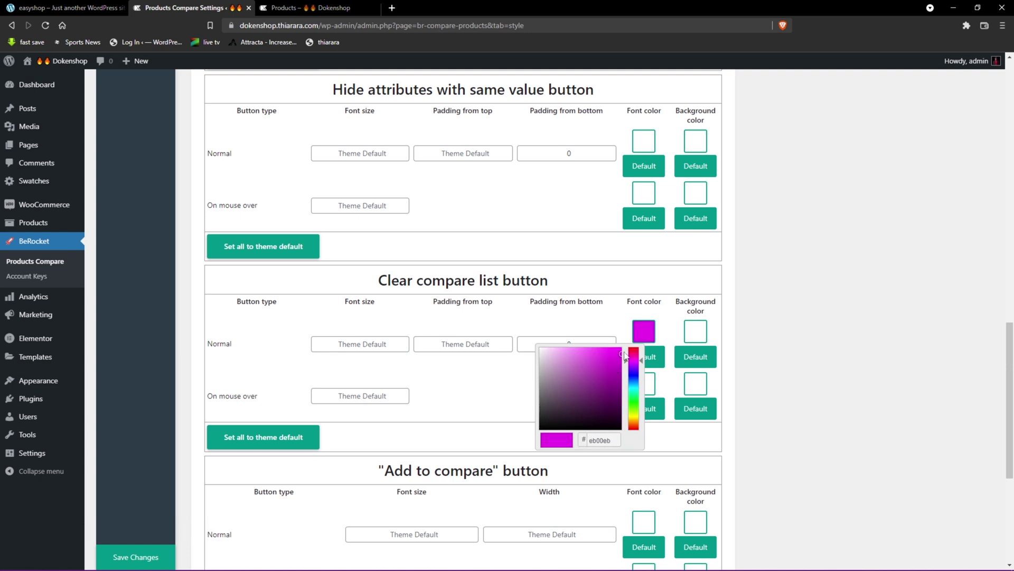
pyautogui.click(696, 332)
pyautogui.moveTo(621, 376)
pyautogui.mouseDown()
pyautogui.moveTo(604, 406)
pyautogui.moveTo(593, 346)
pyautogui.mouseUp()
pyautogui.click(594, 295)
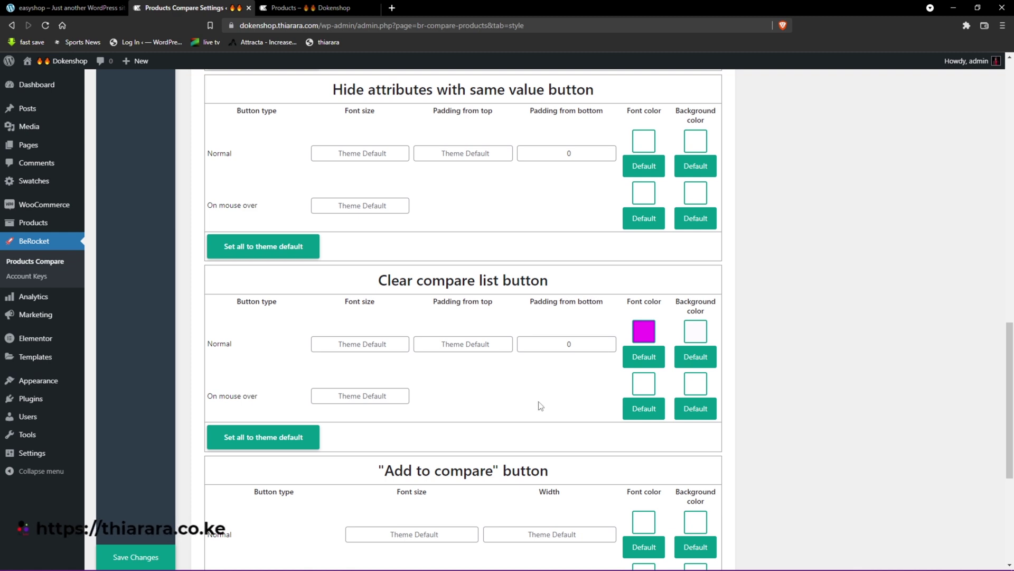
# Step: Set the Clear compare list button's mouse-over font color to black and save the style settings
pyautogui.click(639, 389)
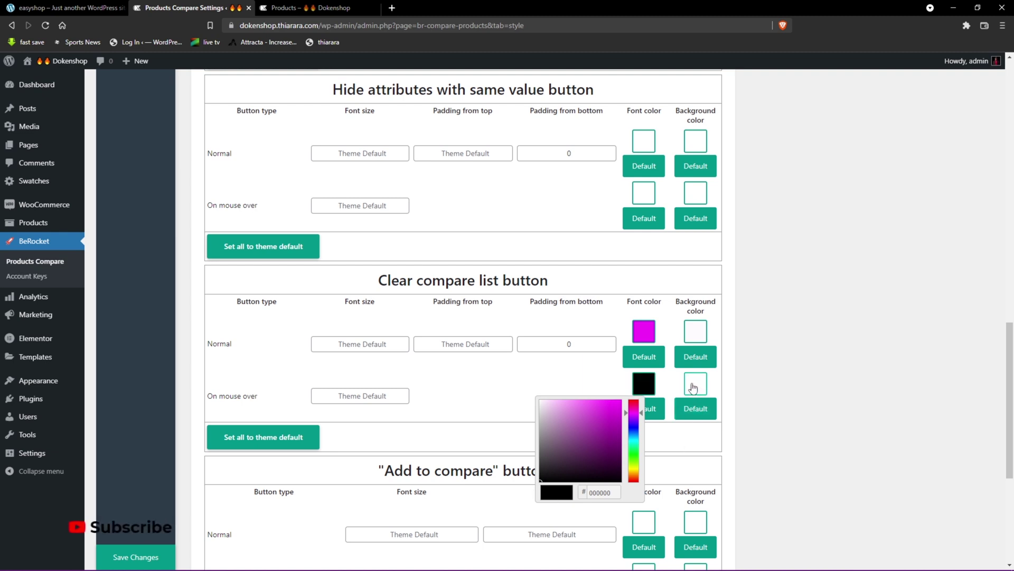
pyautogui.click(563, 385)
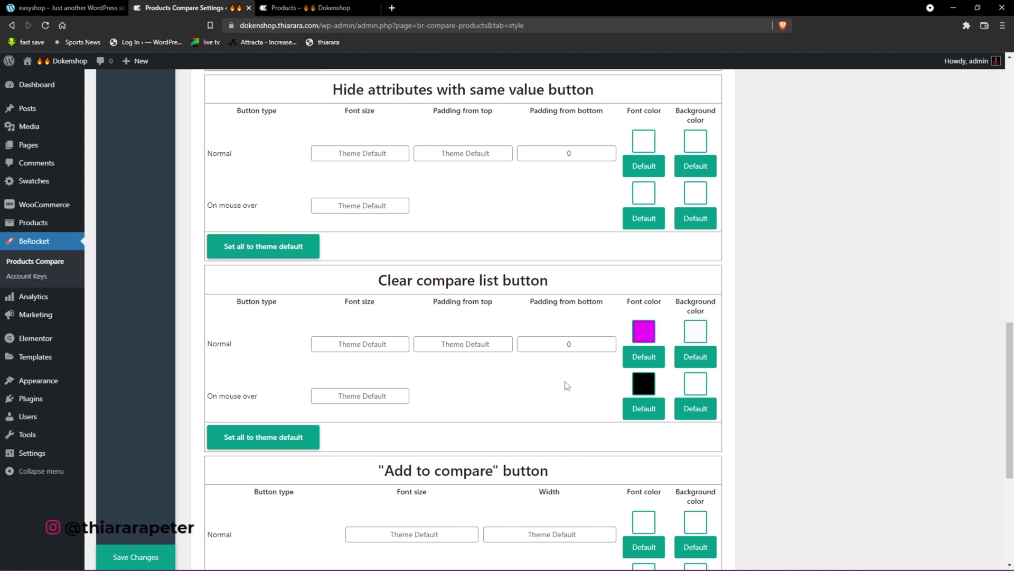
pyautogui.scroll(-3, 286, 454)
pyautogui.scroll(-2, 277, 459)
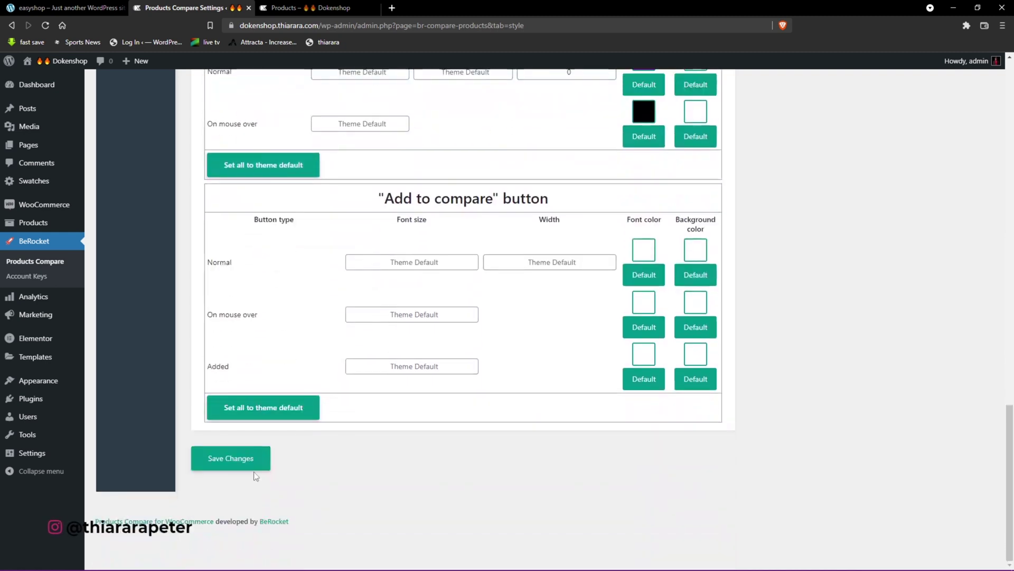
pyautogui.click(248, 459)
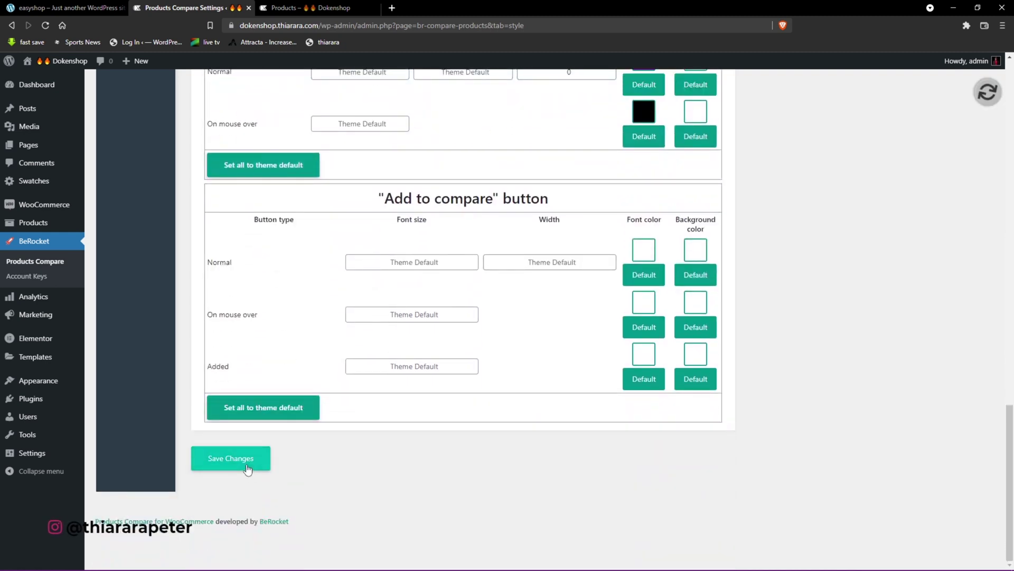
# Step: Reopen the compare popup on the Dokenshop shop page to check the Clear compare list button's style, and return to the Style settings
pyautogui.click(276, 7)
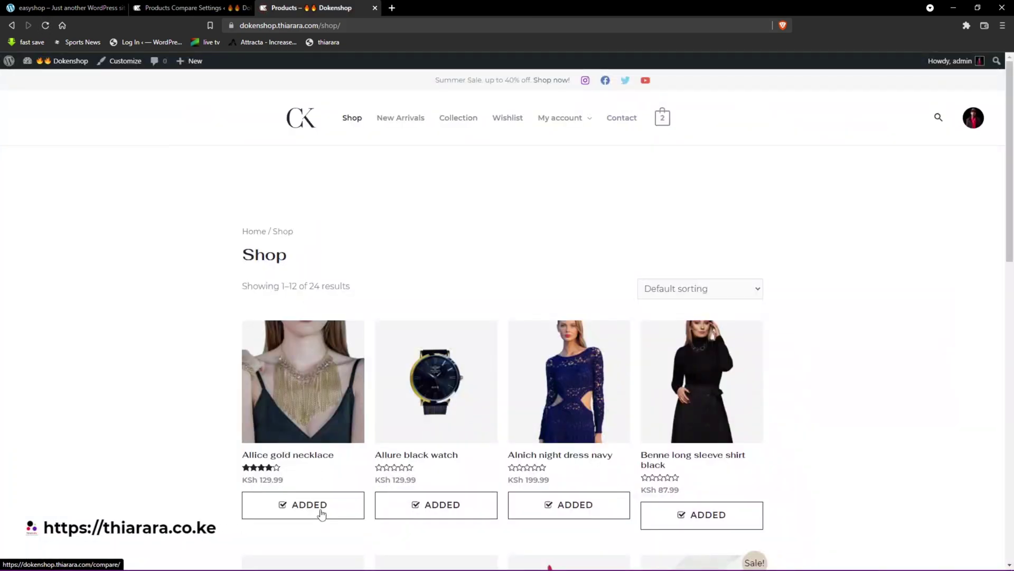
pyautogui.click(315, 509)
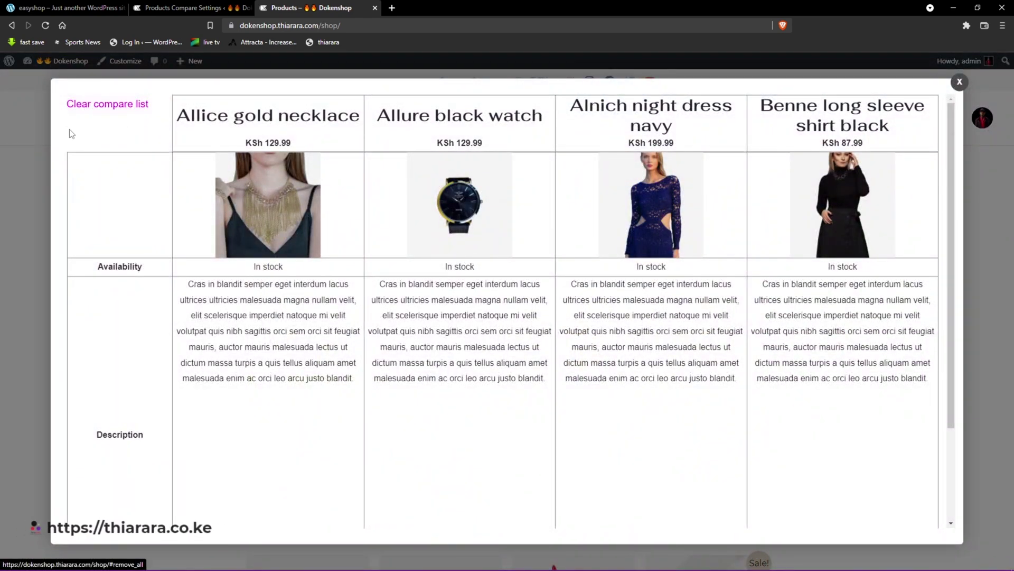
pyautogui.click(185, 7)
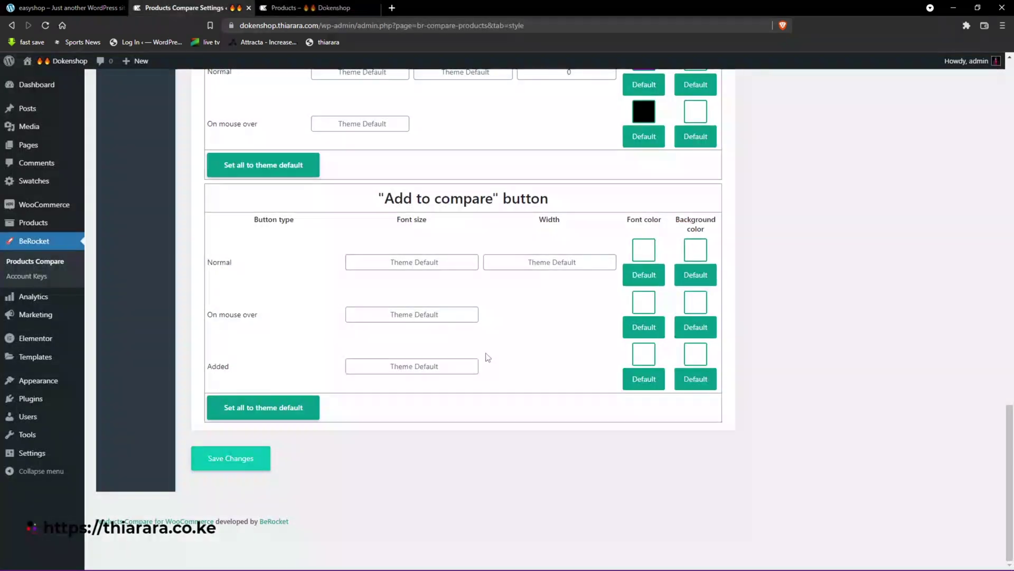
# Step: Set the Clear compare list button's normal background color to magenta and its normal font color to white
pyautogui.scroll(3, 697, 296)
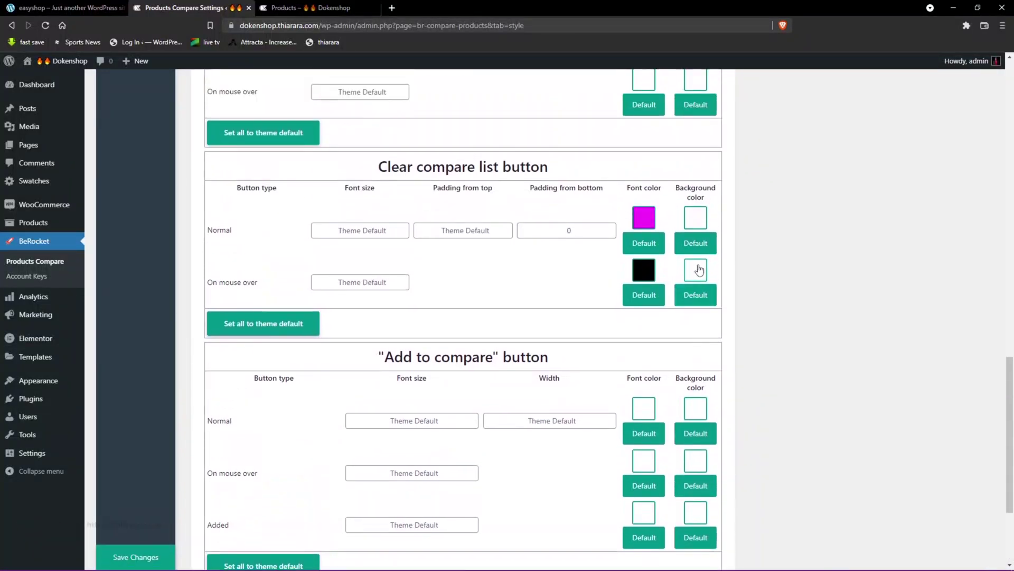
pyautogui.click(692, 218)
pyautogui.click(632, 242)
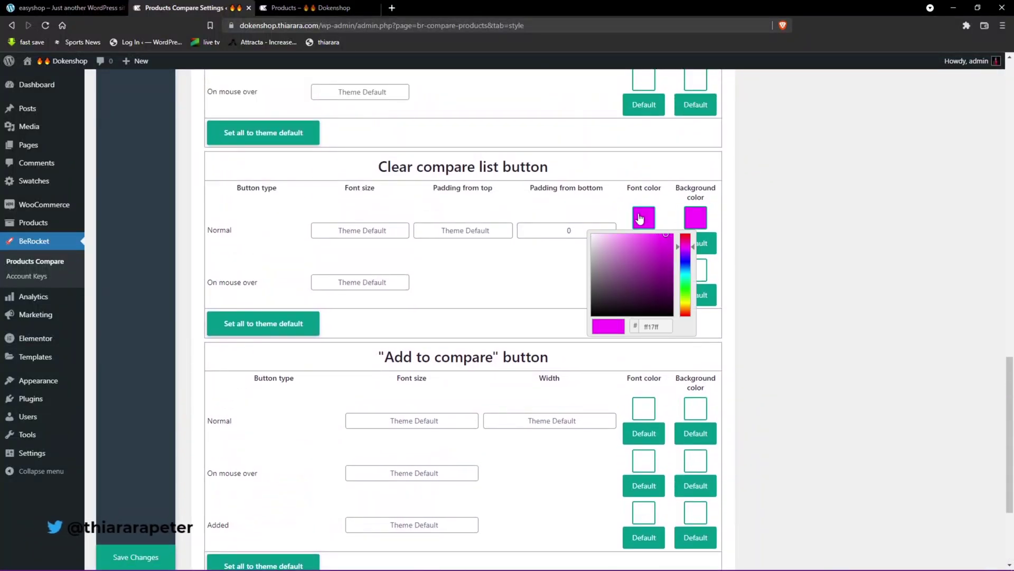
pyautogui.click(653, 251)
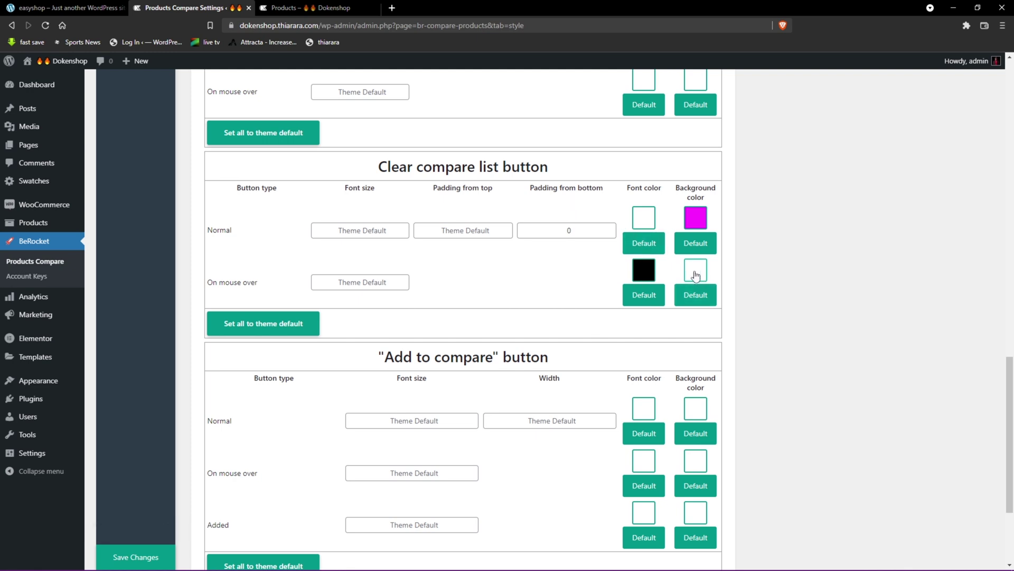
# Step: Set the Clear compare list button's mouse-over background to black and mouse-over font color to white, and save the settings
pyautogui.click(695, 274)
pyautogui.click(644, 270)
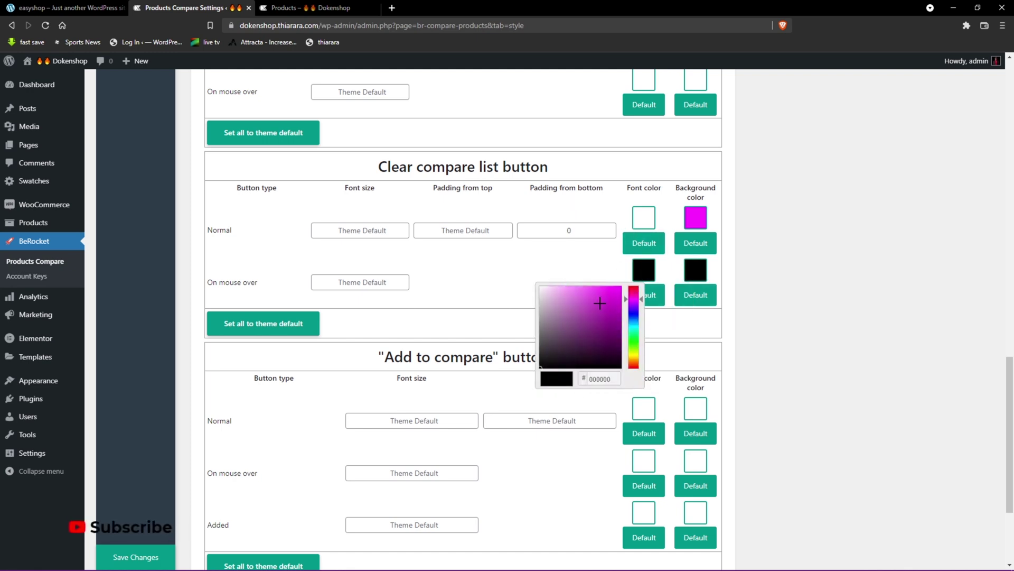
pyautogui.click(498, 260)
pyautogui.scroll(-3, 326, 503)
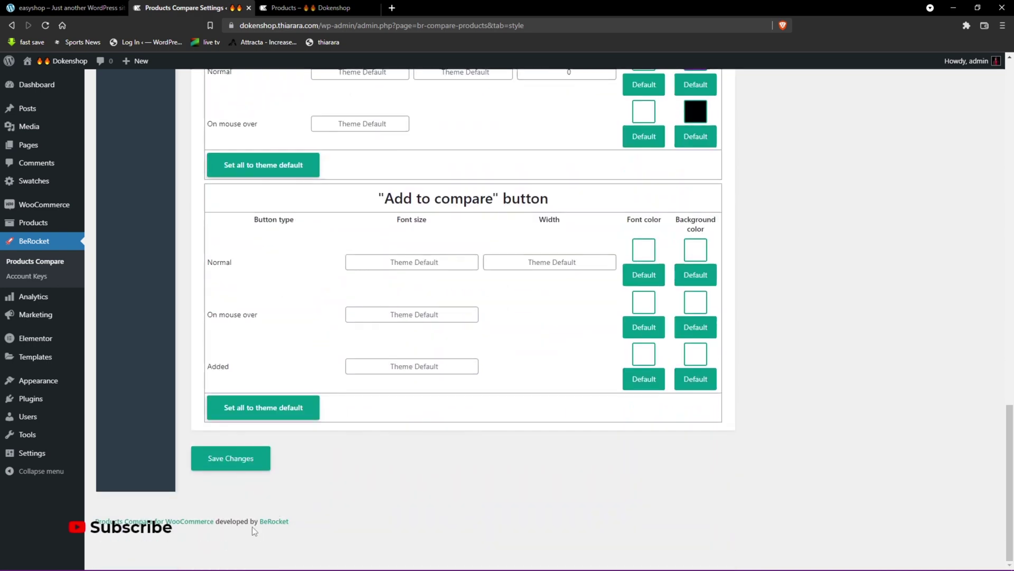
pyautogui.click(236, 471)
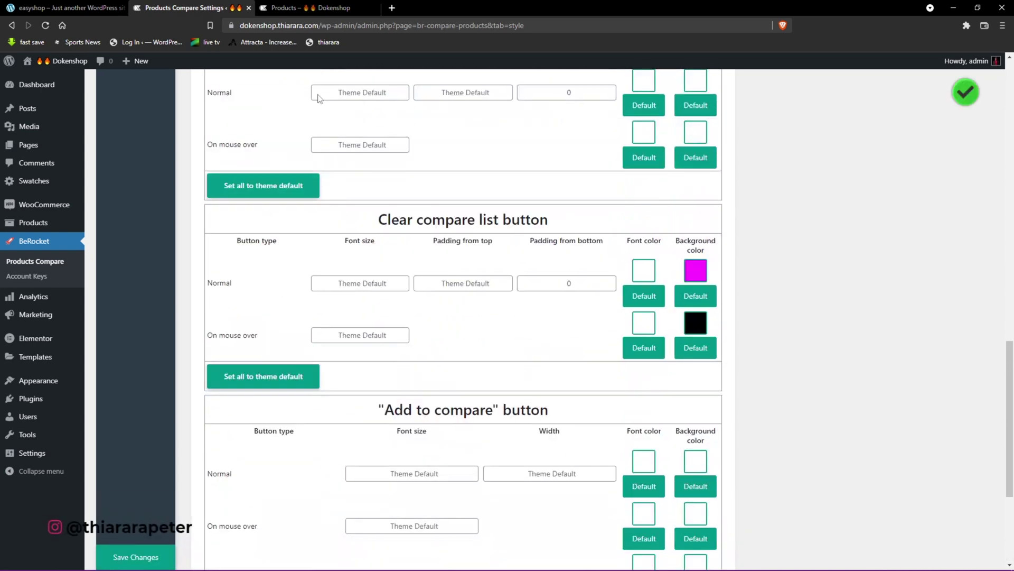
# Step: Reload the shop page and examine the Clear compare list button's normal and mouse-over colors in the compare popup
pyautogui.click(317, 7)
pyautogui.click(46, 26)
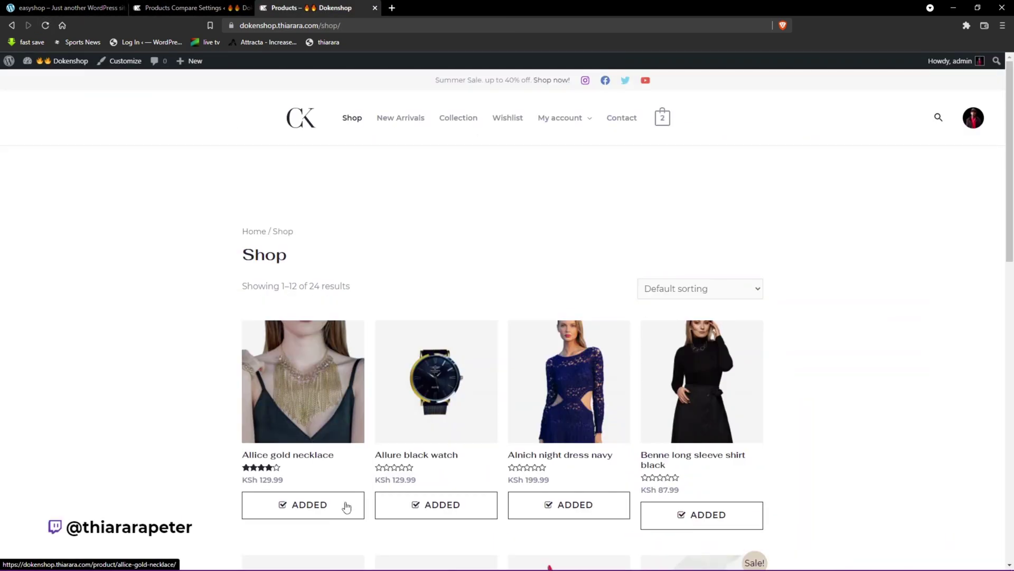
pyautogui.click(449, 511)
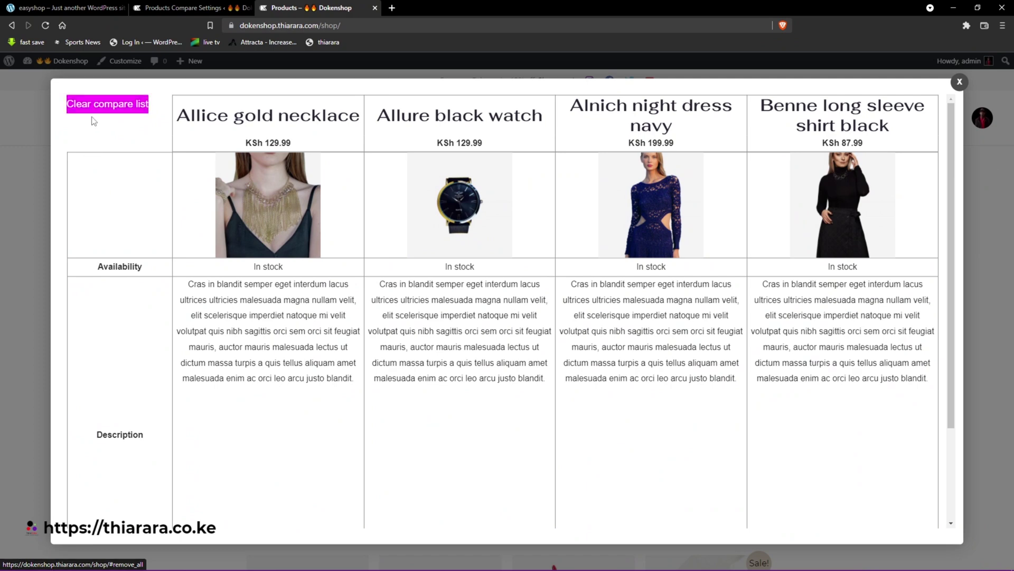
pyautogui.hotkey('ctrl', 'shift', 'Tab')
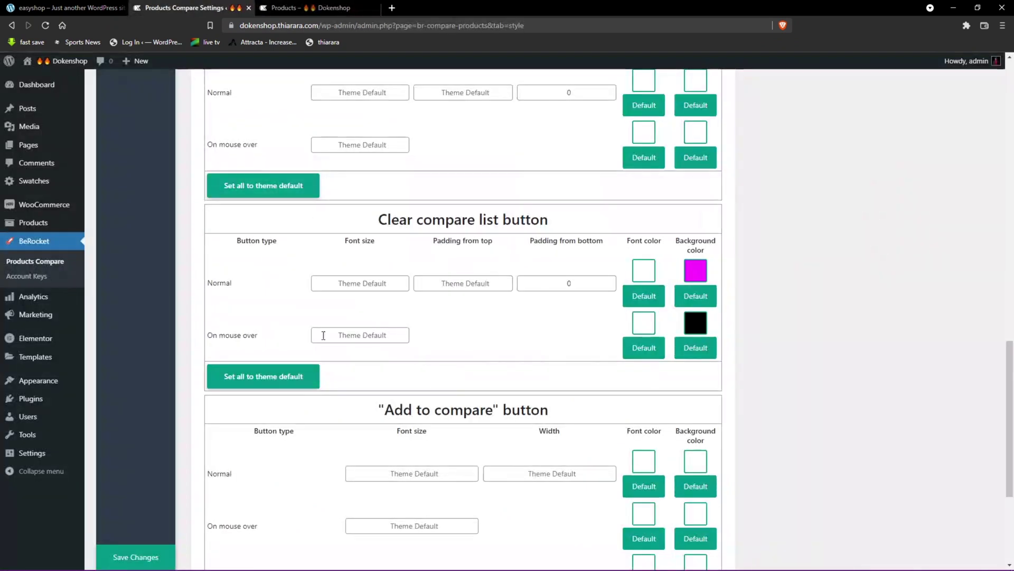
pyautogui.scroll(-3, 399, 487)
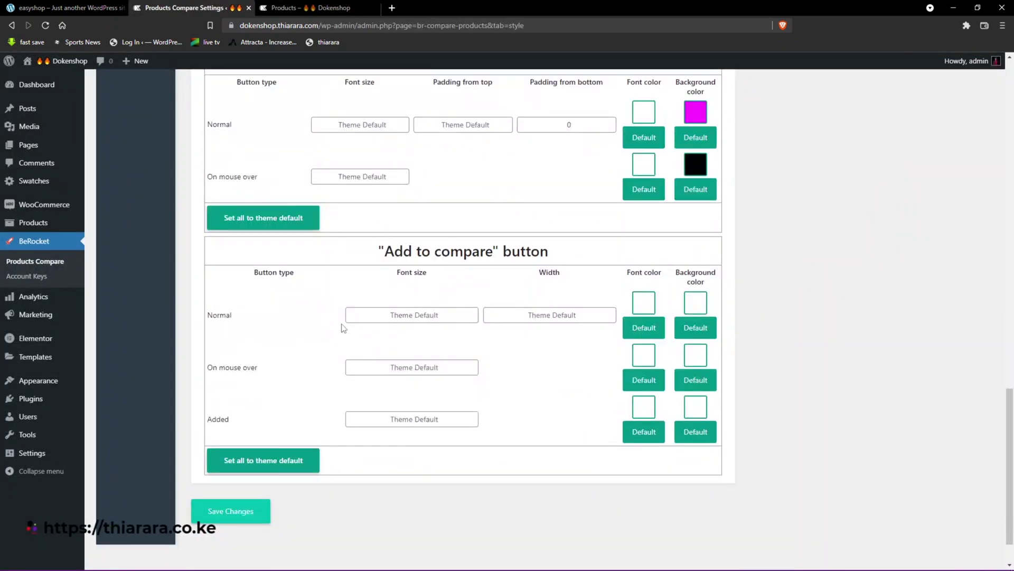
pyautogui.scroll(3, 527, 485)
pyautogui.click(302, 8)
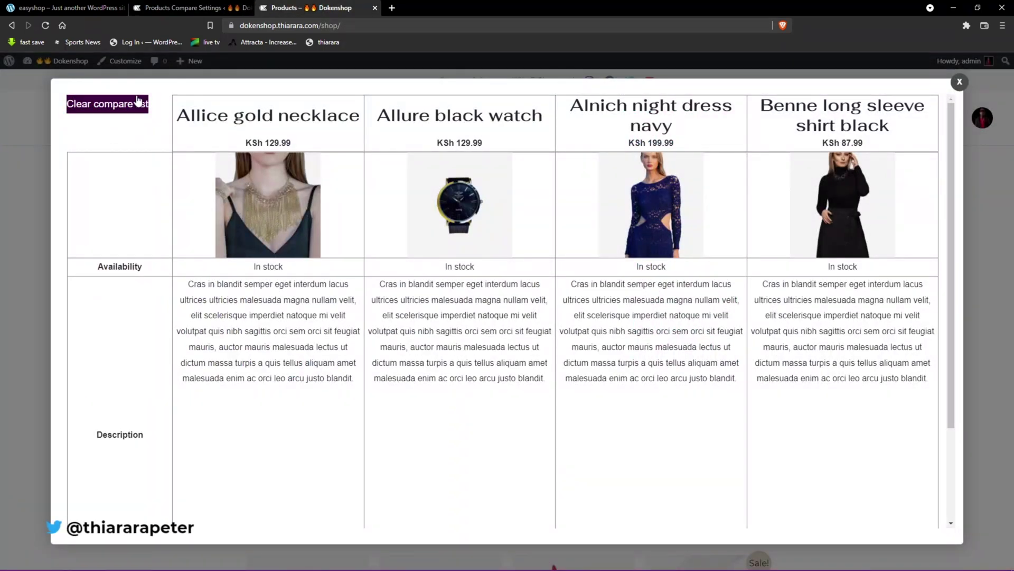
pyautogui.hotkey('ctrl', 'shift', 'Tab')
# Step: Review the "Add to compare" button's style options and return to the beginning of the Style settings
pyautogui.scroll(-4, 455, 400)
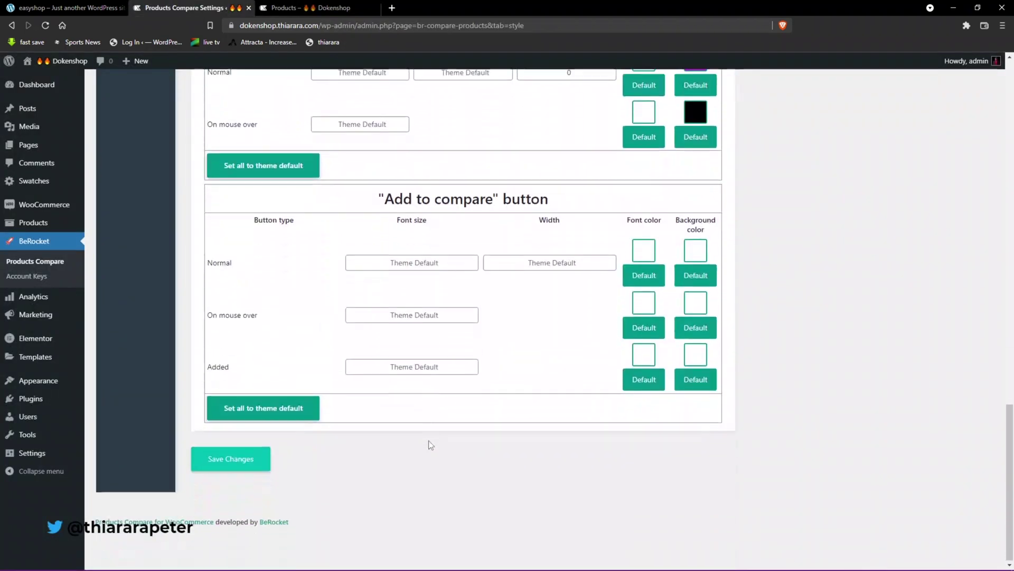
pyautogui.scroll(2, 354, 451)
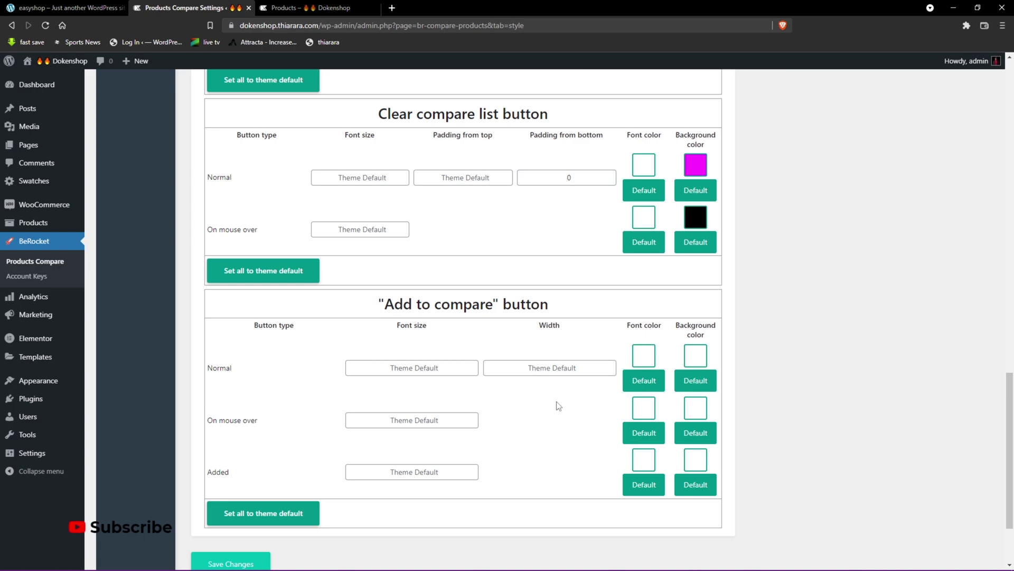
pyautogui.scroll(12, 456, 414)
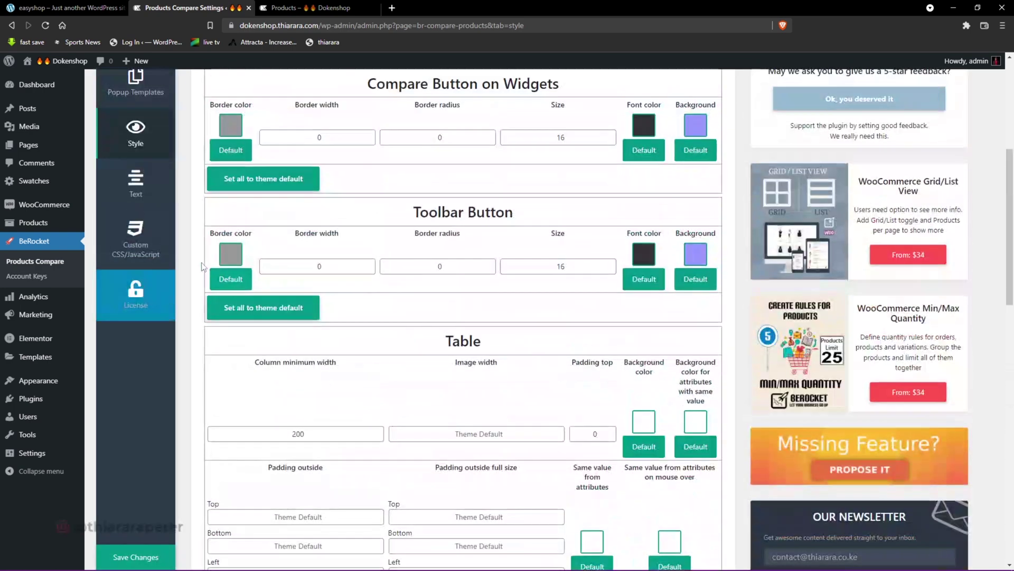
# Step: Open the plugin's Text settings and examine the matching compare button labels on the shop page
pyautogui.click(136, 185)
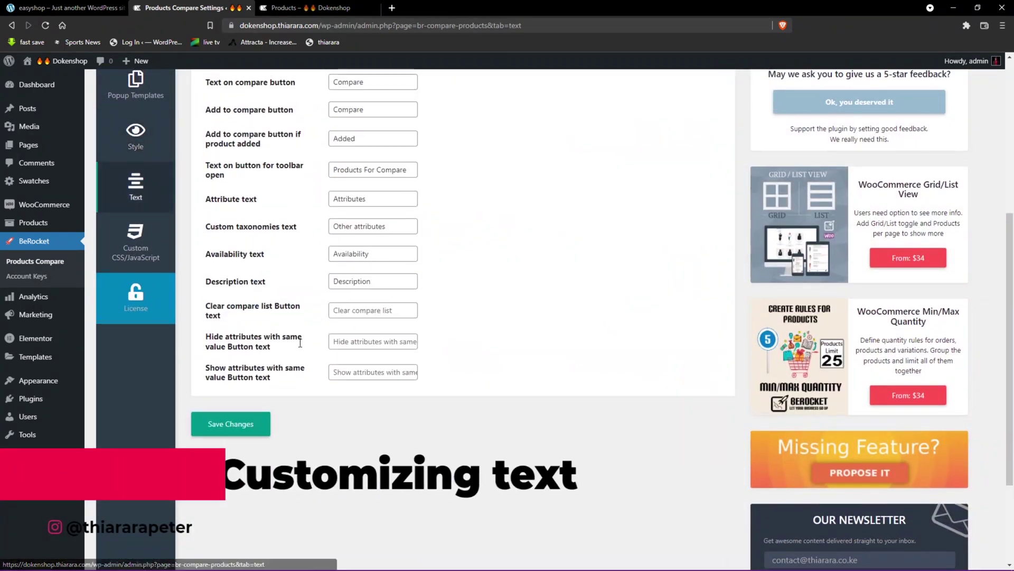
pyautogui.scroll(3, 359, 233)
pyautogui.doubleClick(358, 233)
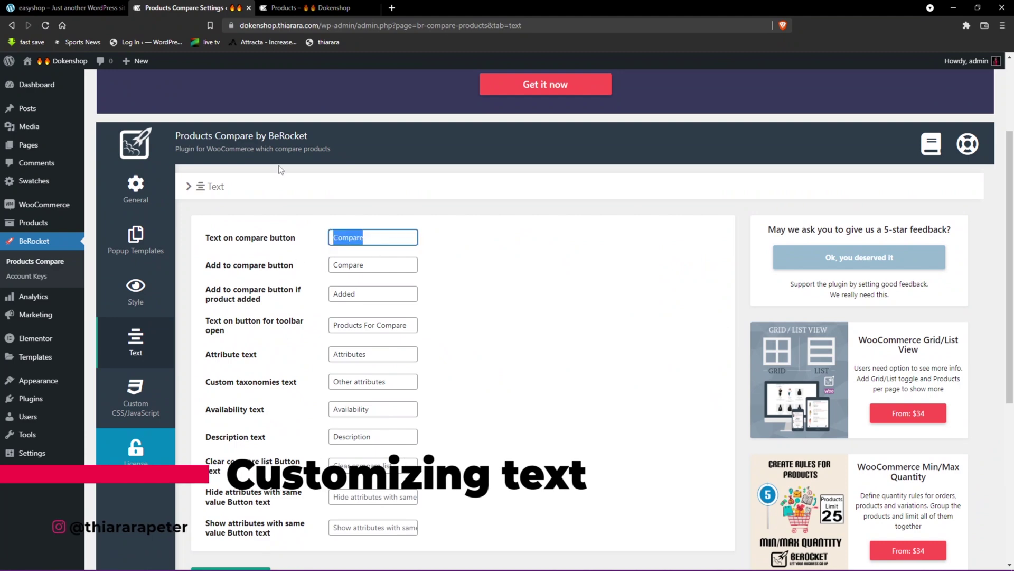
pyautogui.click(299, 7)
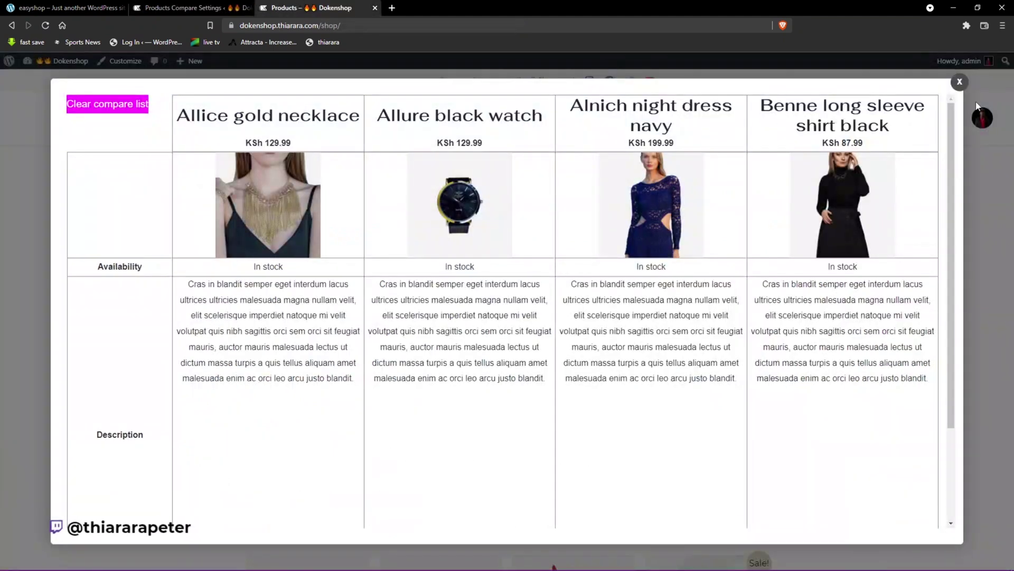
pyautogui.click(959, 81)
pyautogui.scroll(-2, 302, 424)
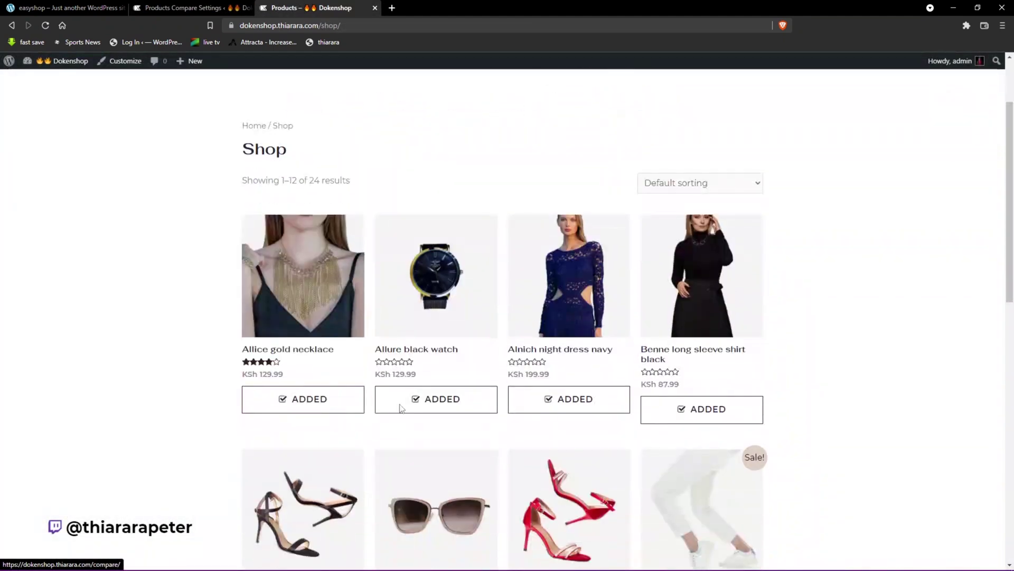
pyautogui.click(182, 8)
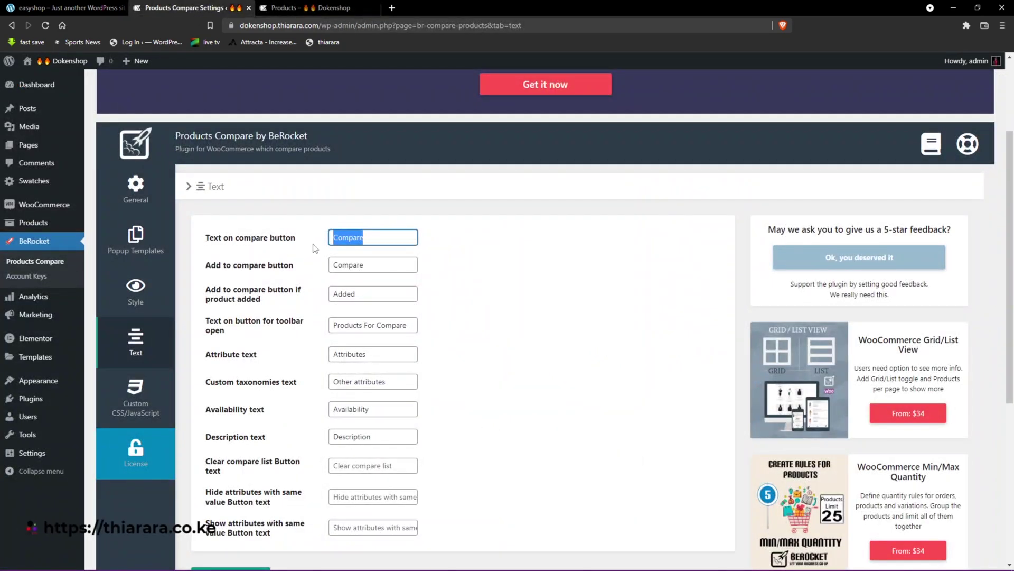
# Step: Set the "Add to compare button" text to "like 2 like" and save the settings
pyautogui.click(371, 240)
pyautogui.moveTo(371, 240); pyautogui.dragTo(322, 245)
pyautogui.click(234, 275)
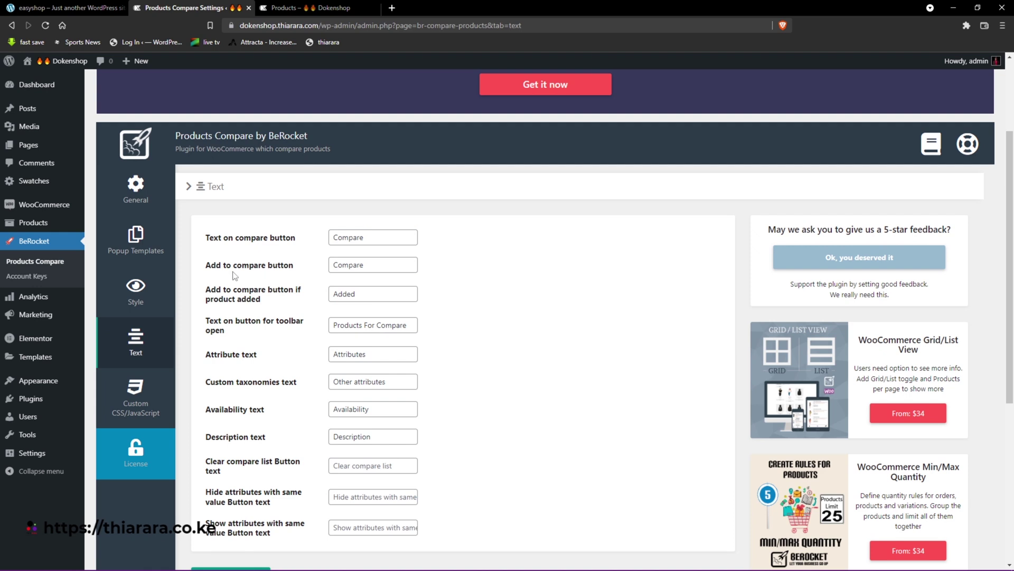
pyautogui.moveTo(206, 269); pyautogui.dragTo(291, 274)
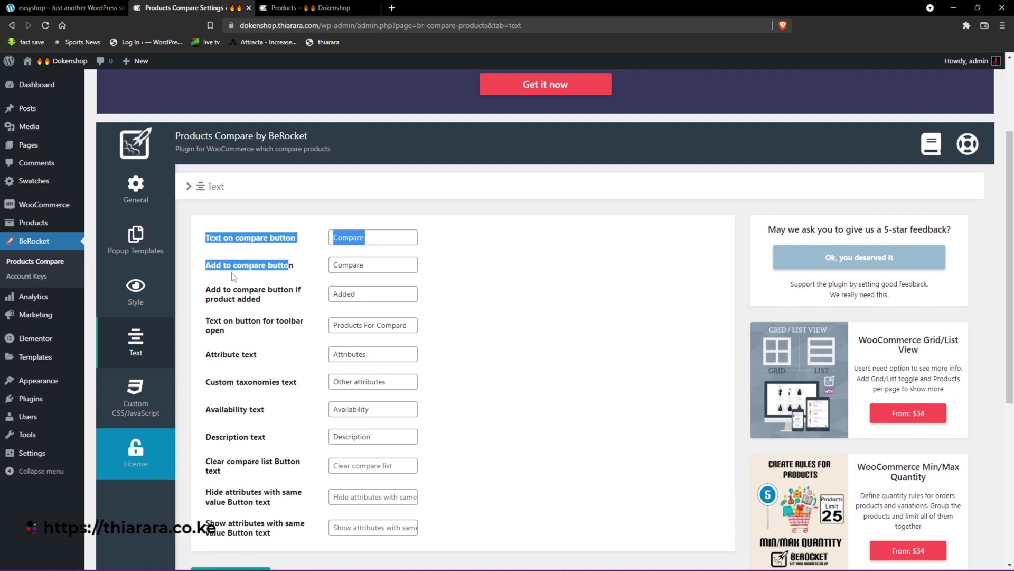
pyautogui.click(214, 275)
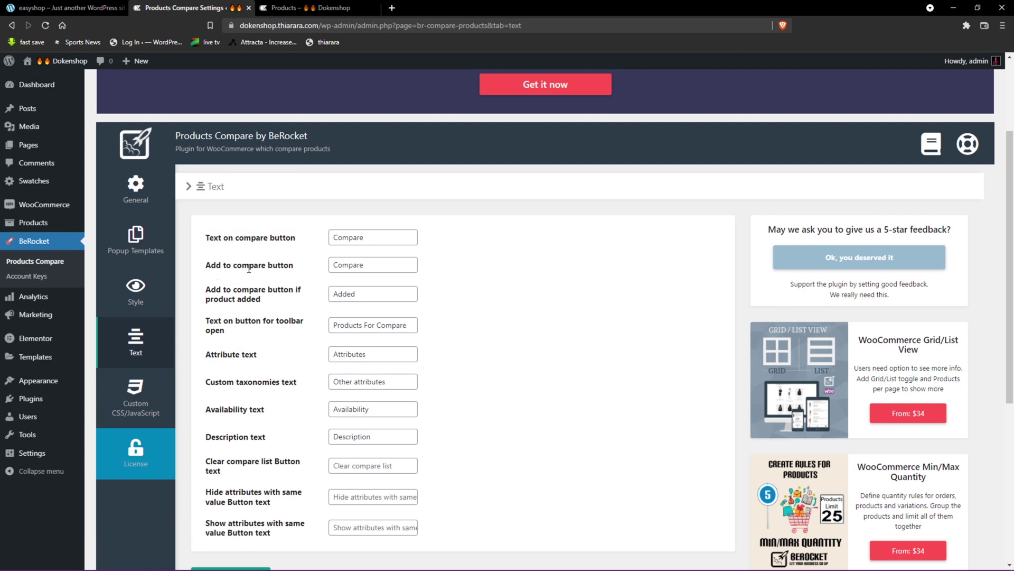
pyautogui.moveTo(370, 265); pyautogui.dragTo(312, 269)
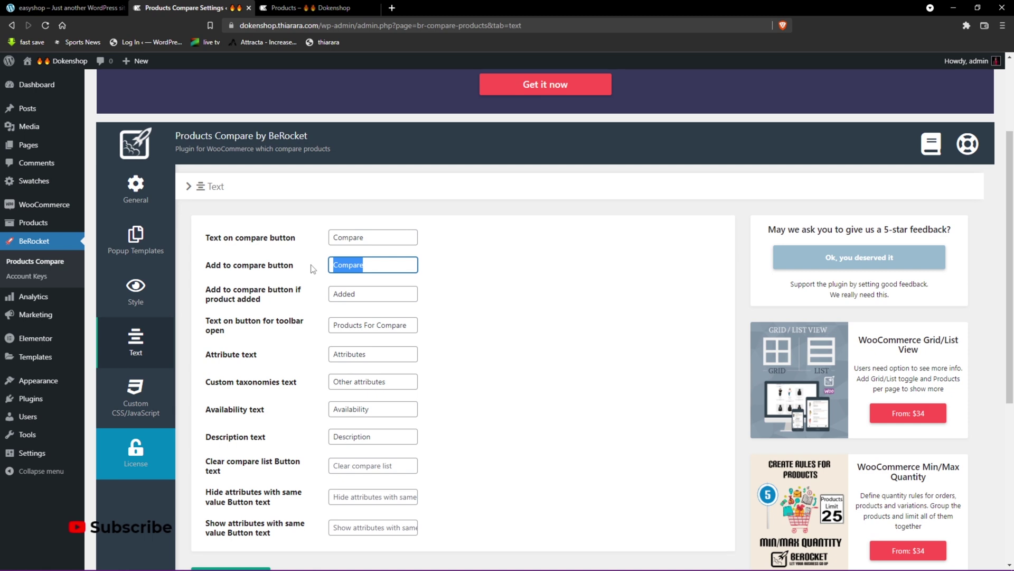
pyautogui.click(383, 264)
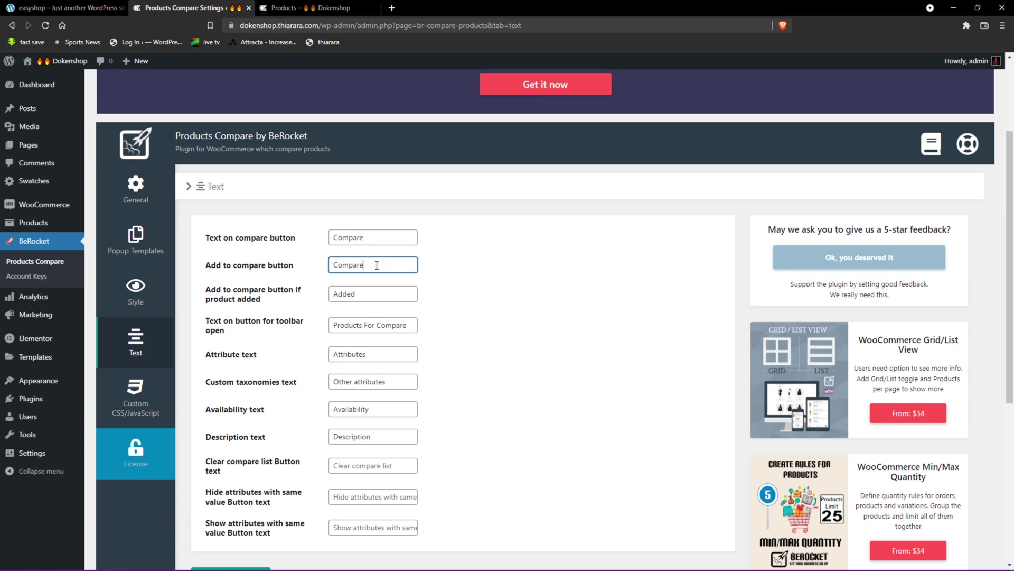
pyautogui.doubleClick(355, 264)
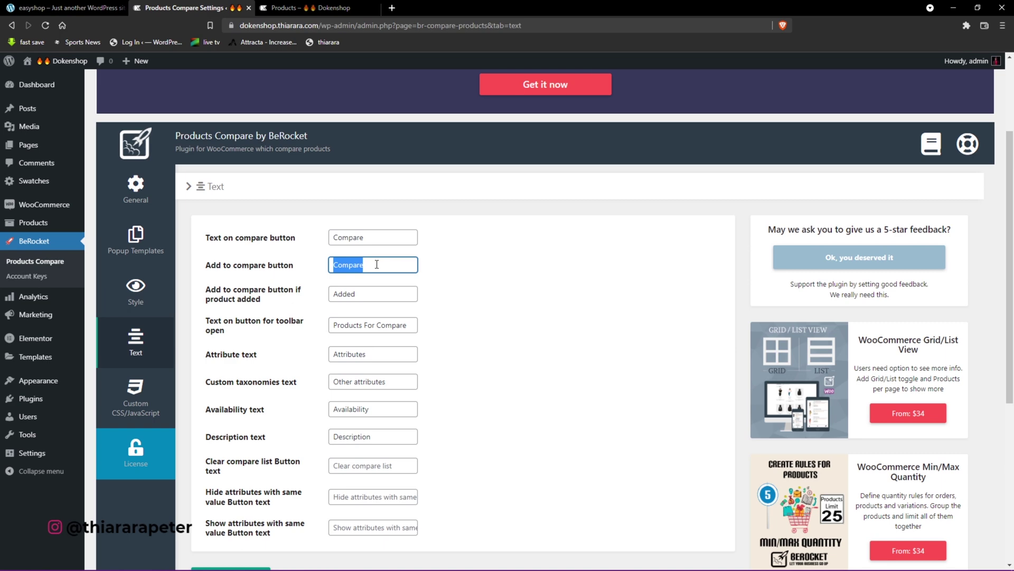
pyautogui.press('BackSpace')
pyautogui.write('like 2 like')
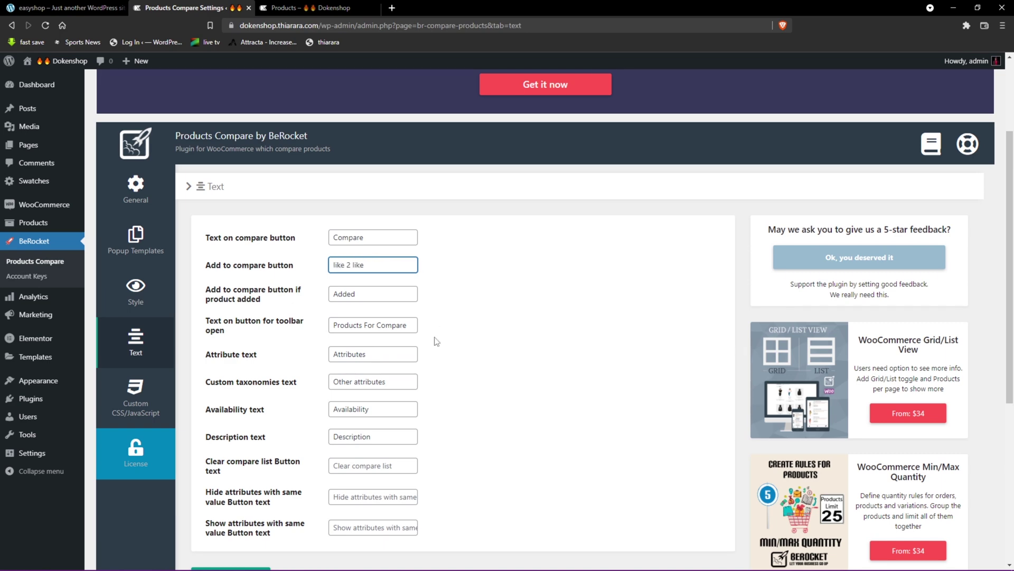
pyautogui.scroll(-3, 318, 444)
pyautogui.click(234, 424)
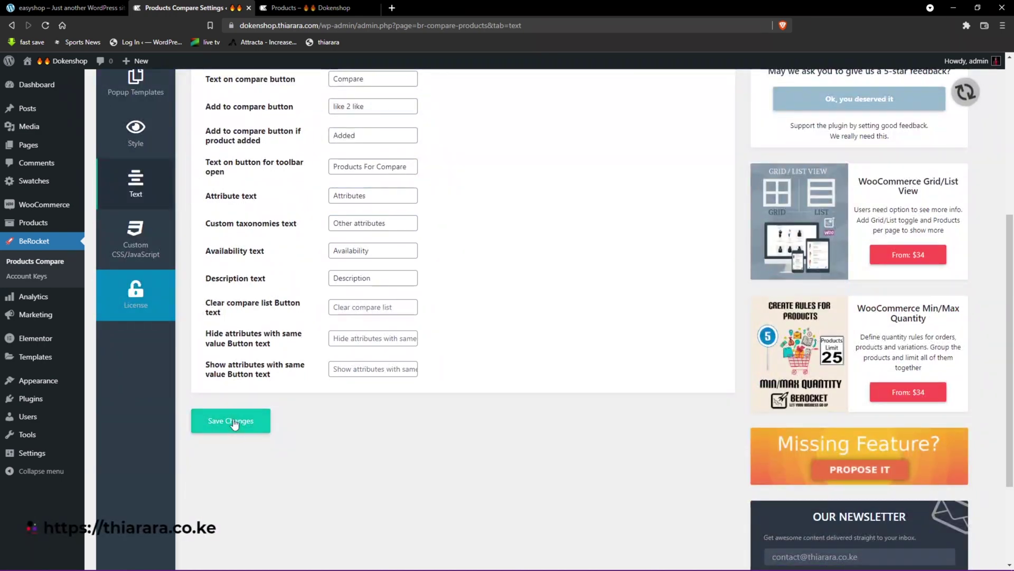
# Step: Reload the shop page and clear the compare list from the compare popup
pyautogui.click(312, 7)
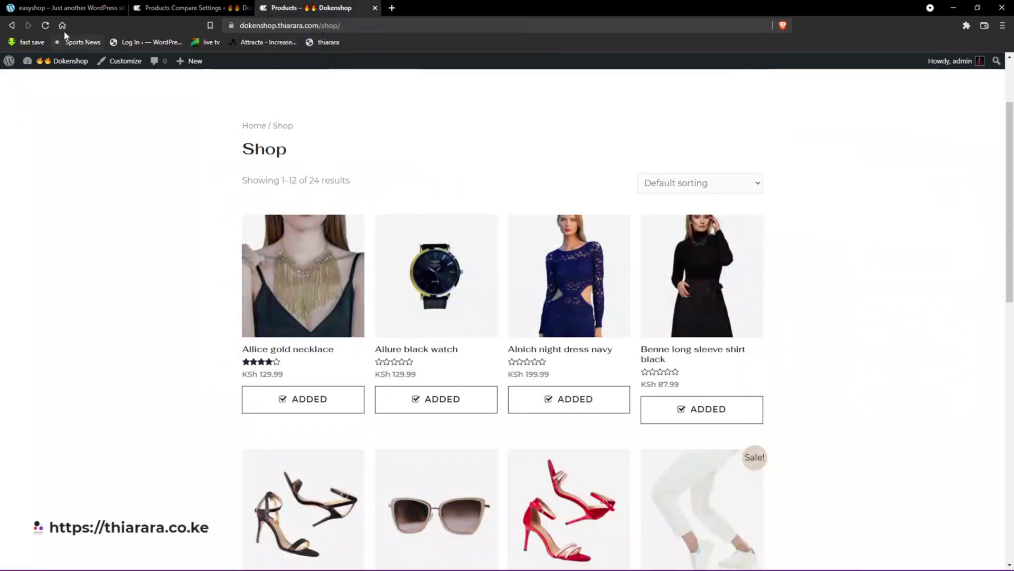
pyautogui.click(46, 25)
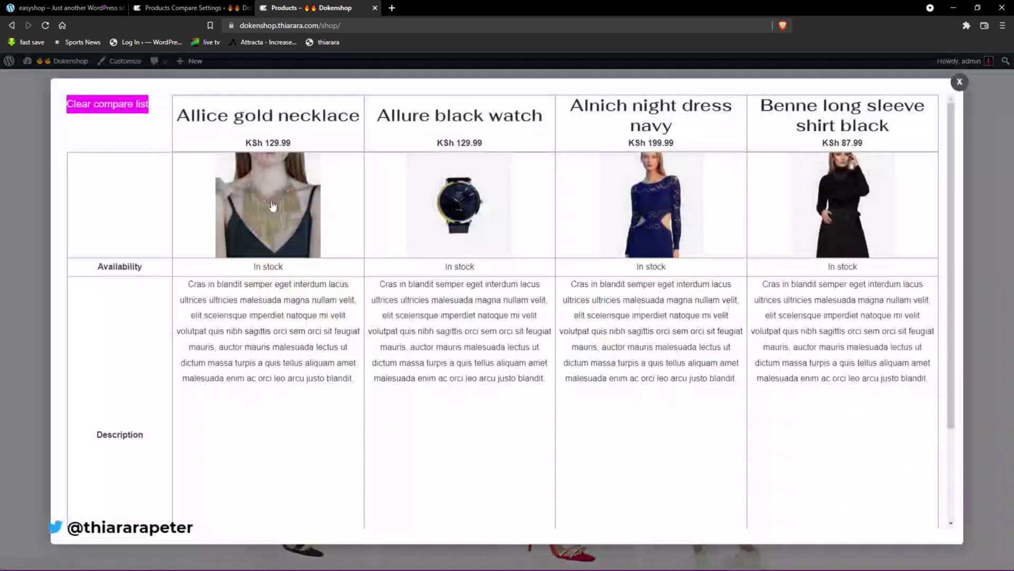
pyautogui.click(102, 97)
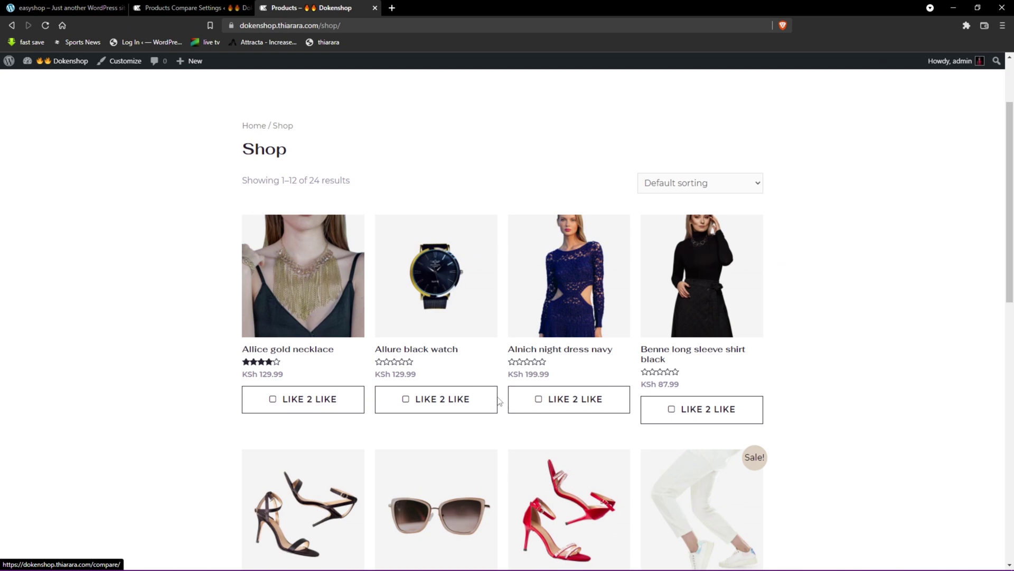
# Step: Check the compare button labels across the shop products and on the Black high heels shoes product page
pyautogui.scroll(-5, 496, 414)
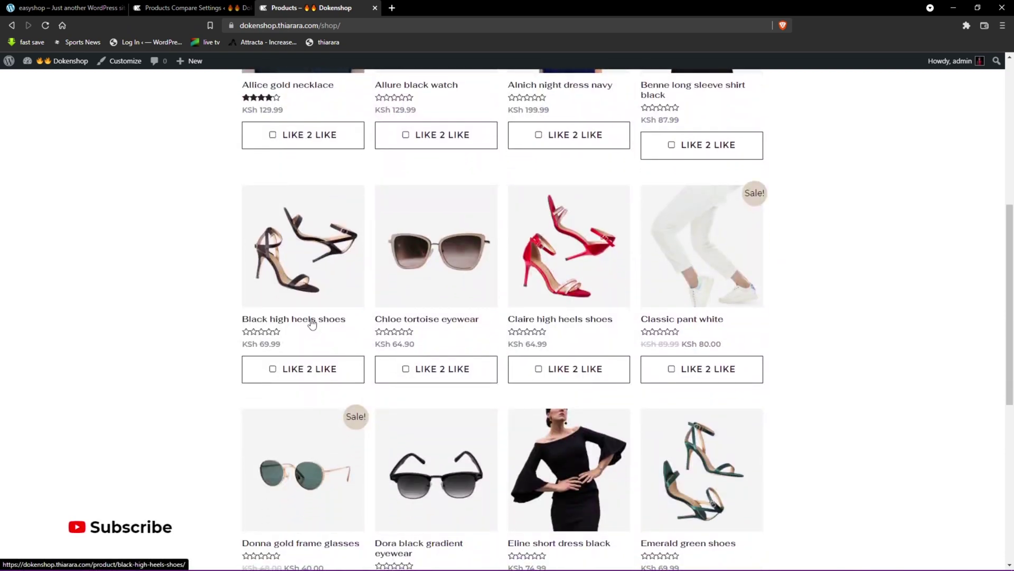
pyautogui.click(333, 324)
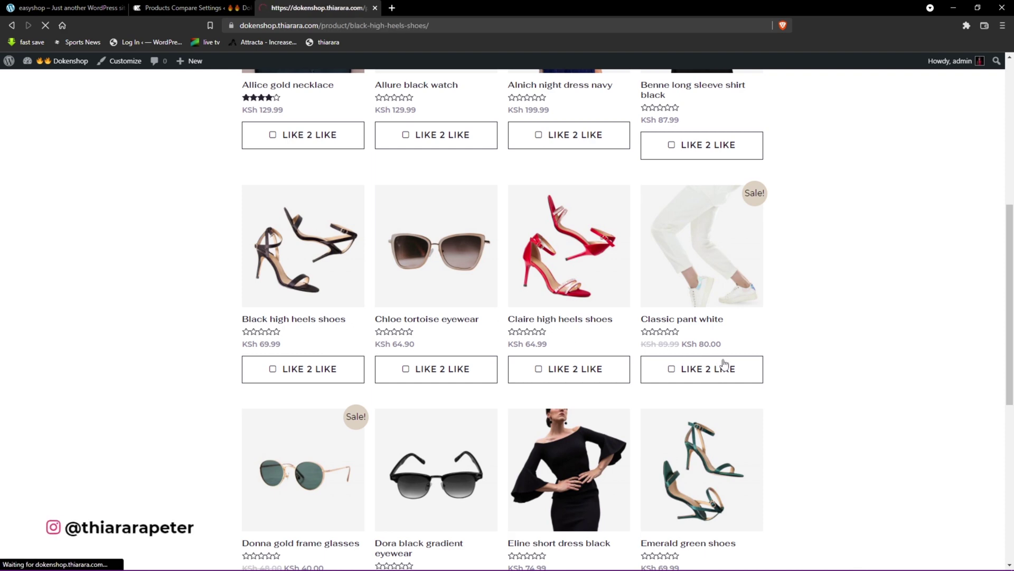
pyautogui.scroll(-1, 625, 429)
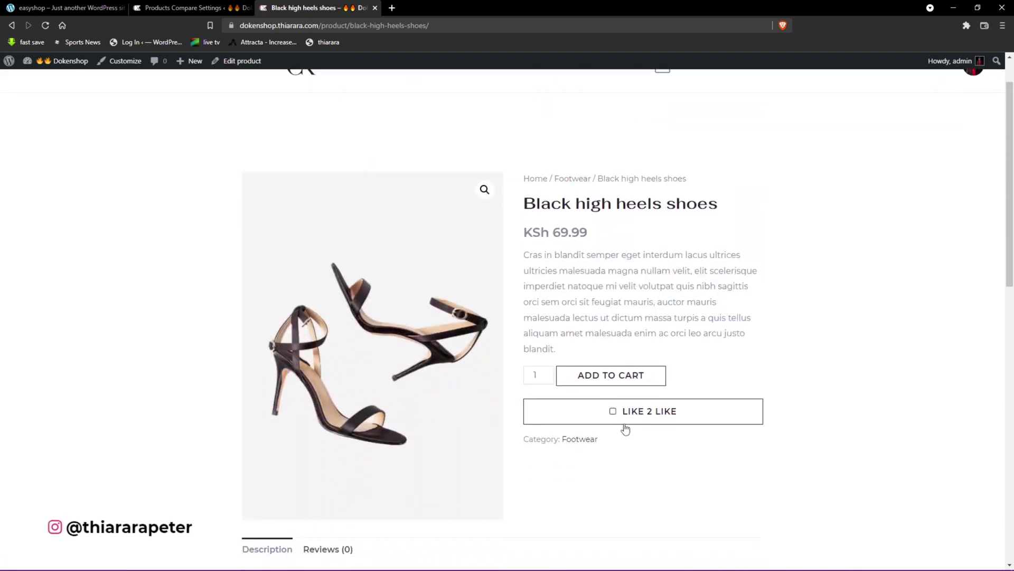
# Step: Set the "Add to compare button" text back to "Compare" by copying the "Text on compare button" value, and save the settings
pyautogui.click(182, 7)
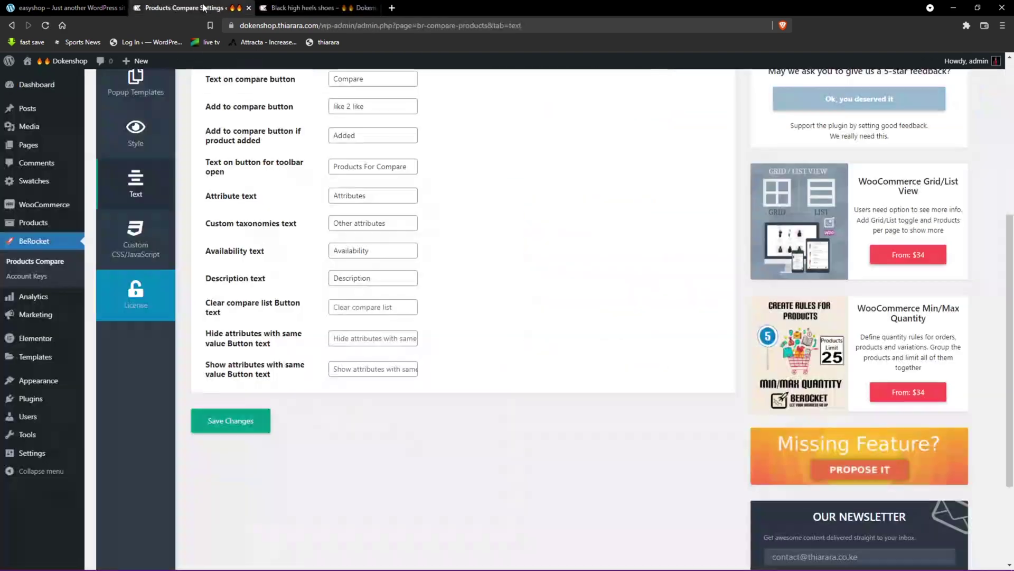
pyautogui.scroll(3, 283, 248)
pyautogui.scroll(-2, 437, 242)
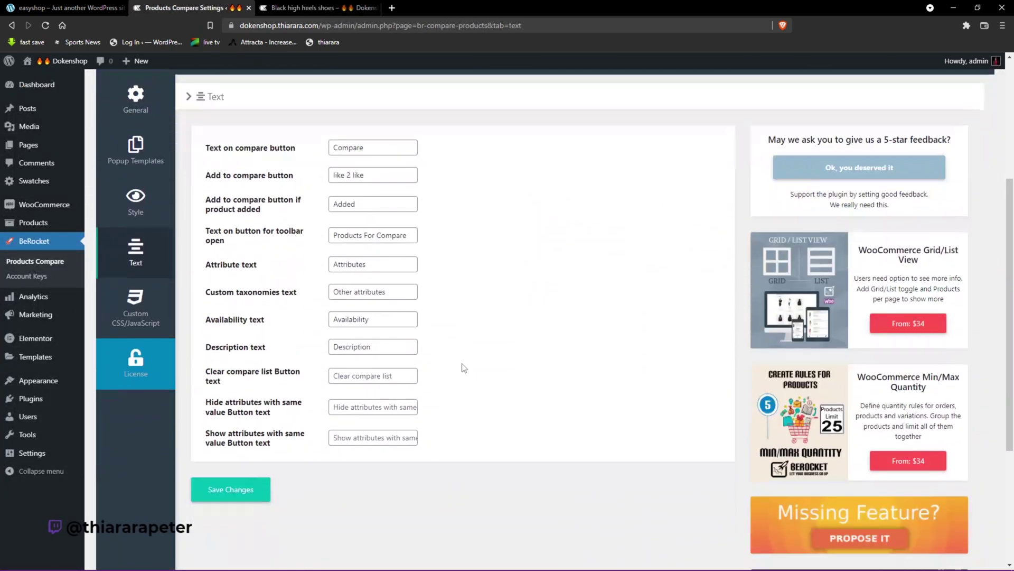
pyautogui.moveTo(364, 159); pyautogui.dragTo(312, 162)
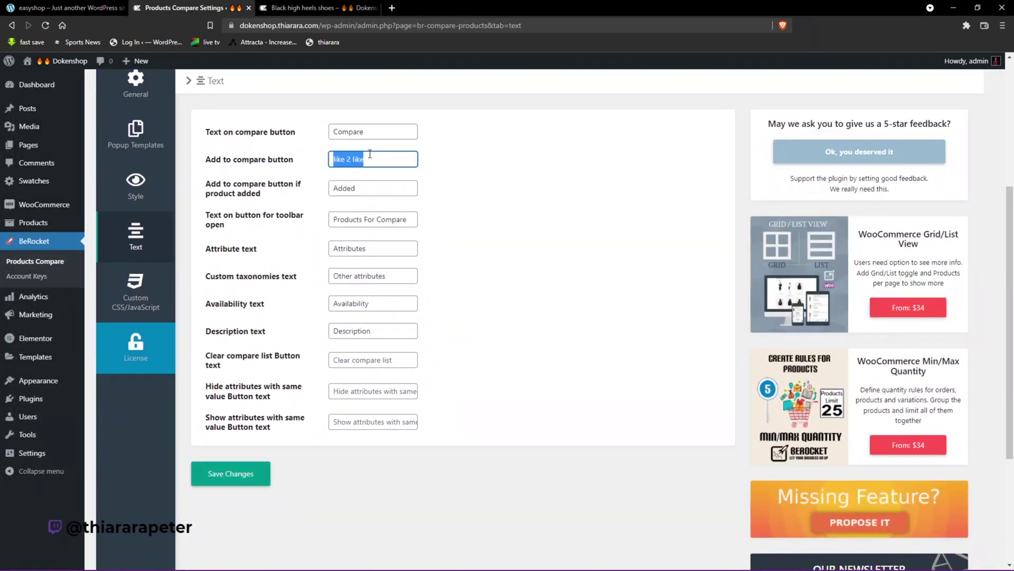
pyautogui.moveTo(413, 131); pyautogui.dragTo(300, 135)
pyautogui.hotkey('ctrl', 'c')
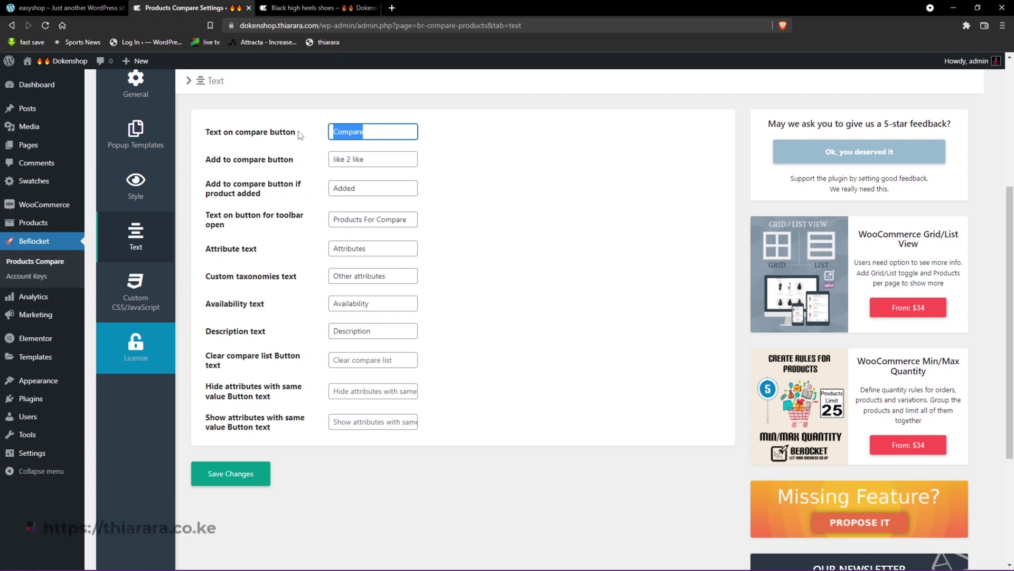
pyautogui.press('Tab')
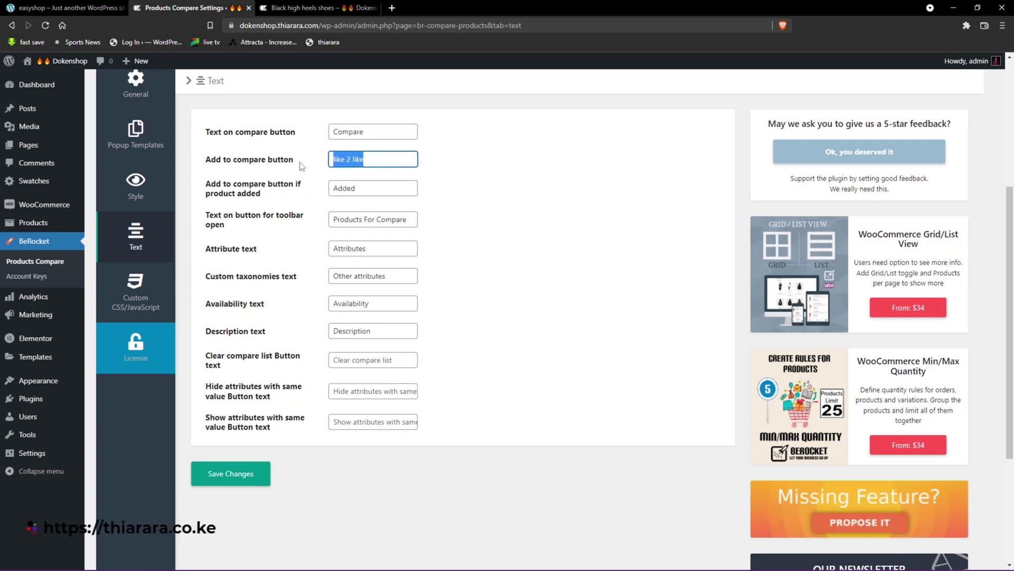
pyautogui.hotkey('ctrl', 'v')
pyautogui.click(261, 472)
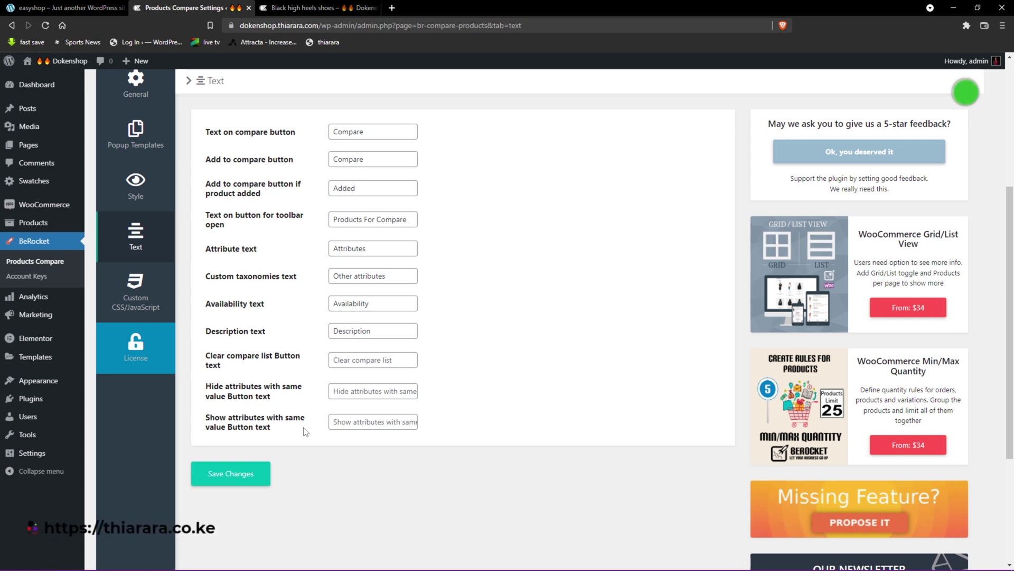
# Step: Review the Custom CSS/JavaScript settings, including the Font Awesome options and the custom CSS and JavaScript fields
pyautogui.click(139, 300)
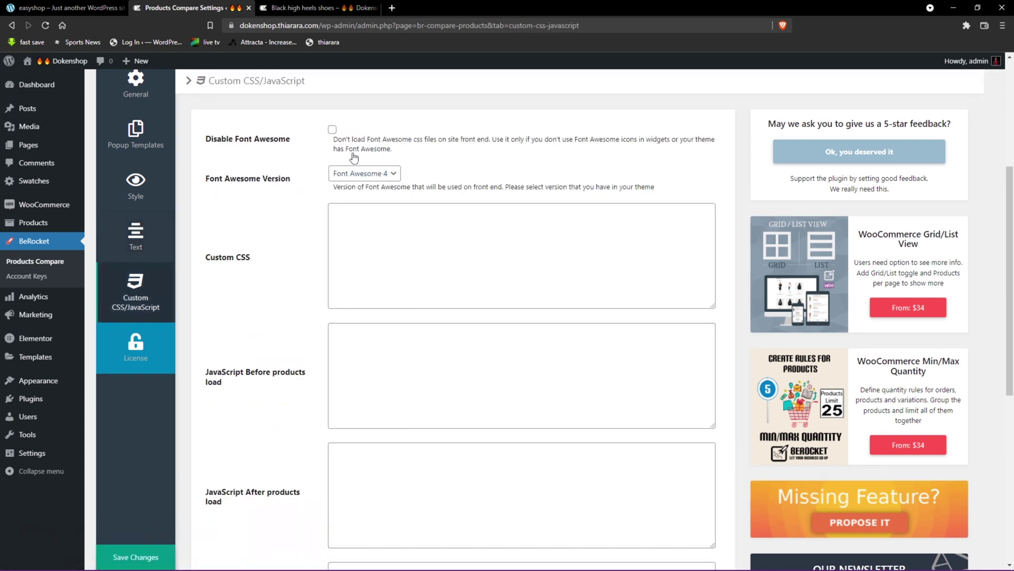
pyautogui.scroll(-3, 414, 181)
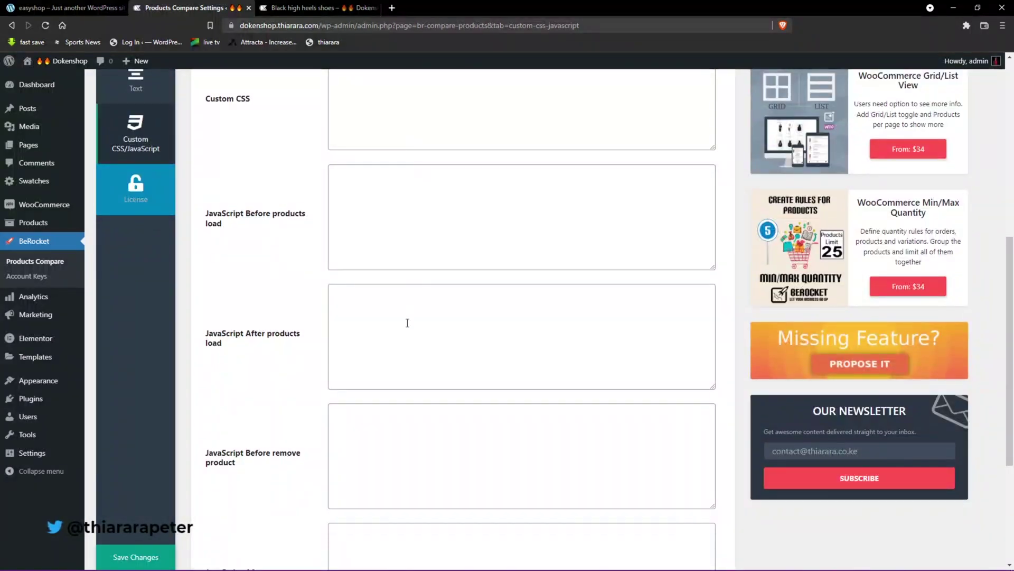
pyautogui.scroll(-3, 242, 370)
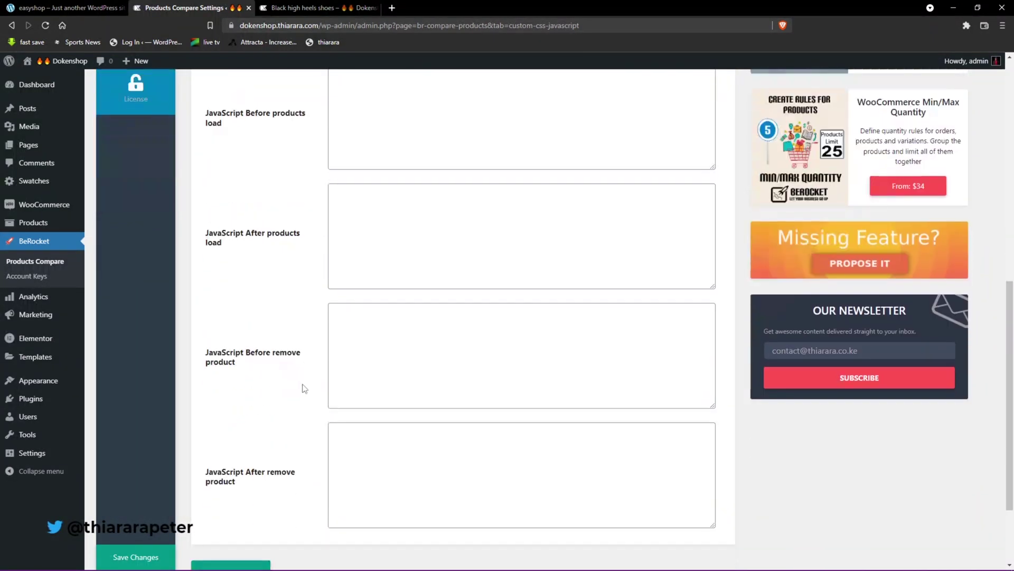
pyautogui.scroll(8, 328, 390)
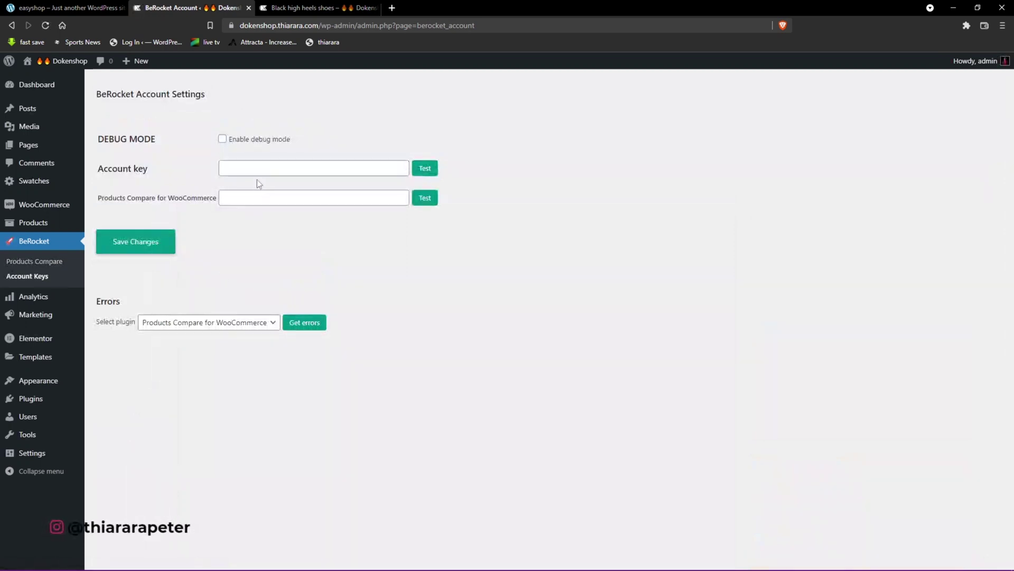
# Step: Inspect the key fields in BeRocket Account Settings and get the error list for Products Compare for WooCommerce
pyautogui.click(256, 167)
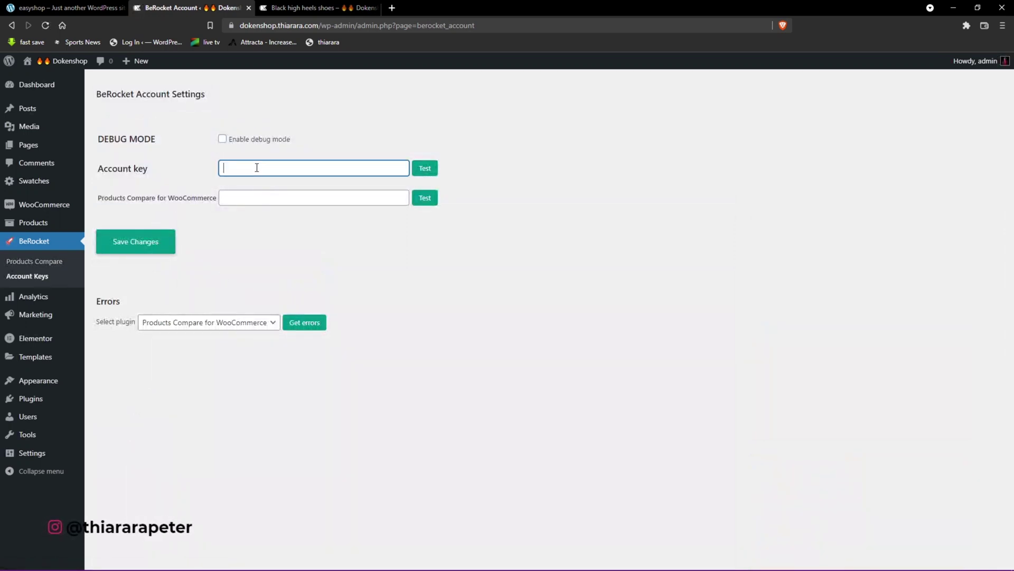
pyautogui.click(246, 198)
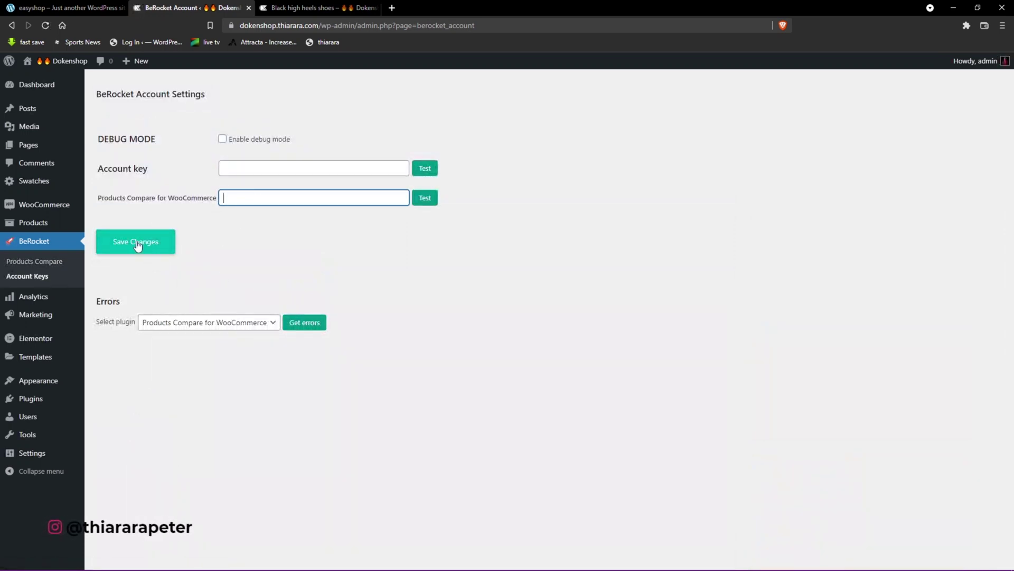
pyautogui.click(250, 326)
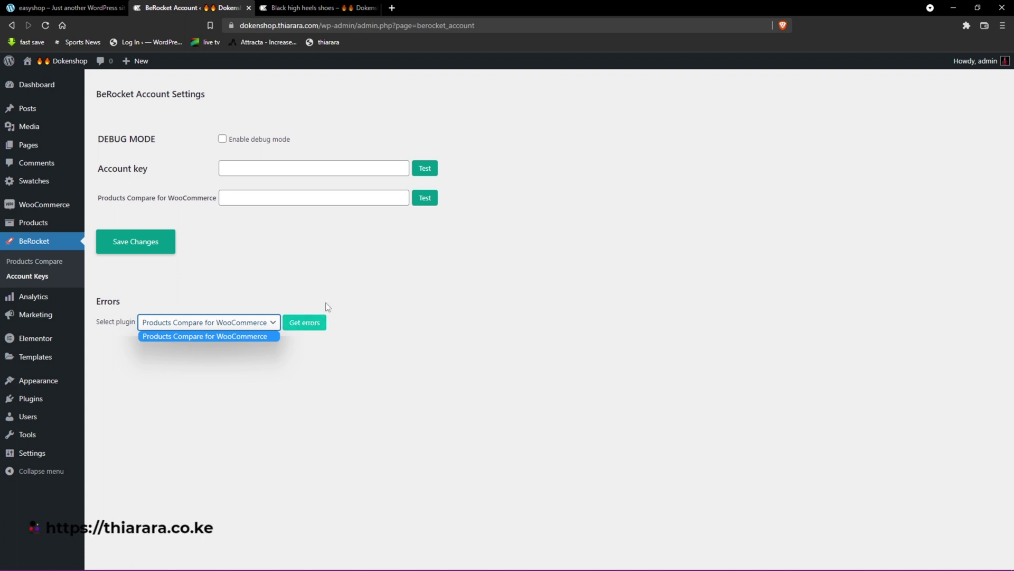
pyautogui.click(306, 327)
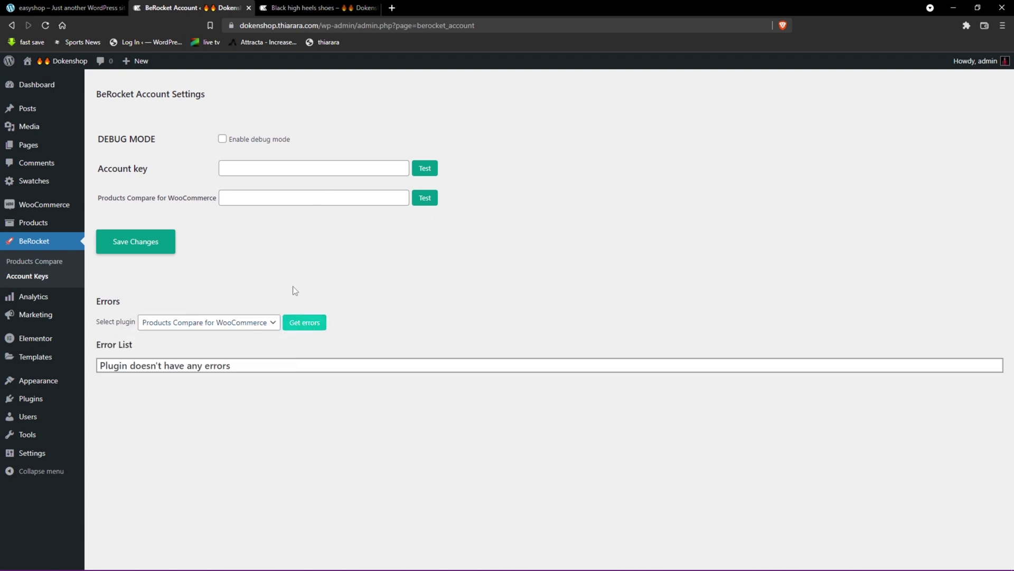
# Step: Return to the storefront's Black high heels shoes page and go from there to the Shop page
pyautogui.click(317, 7)
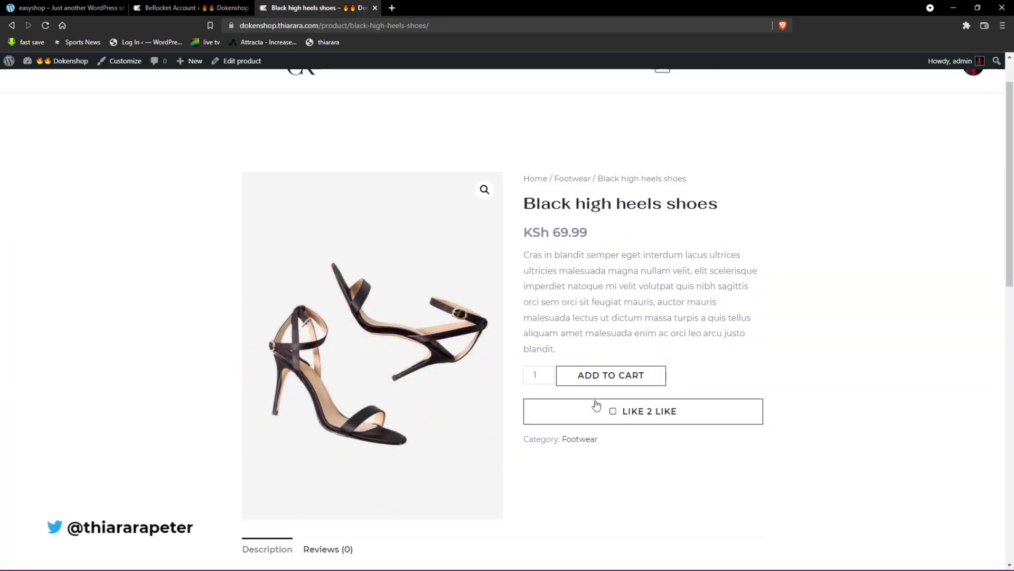
pyautogui.scroll(2, 397, 139)
pyautogui.click(350, 118)
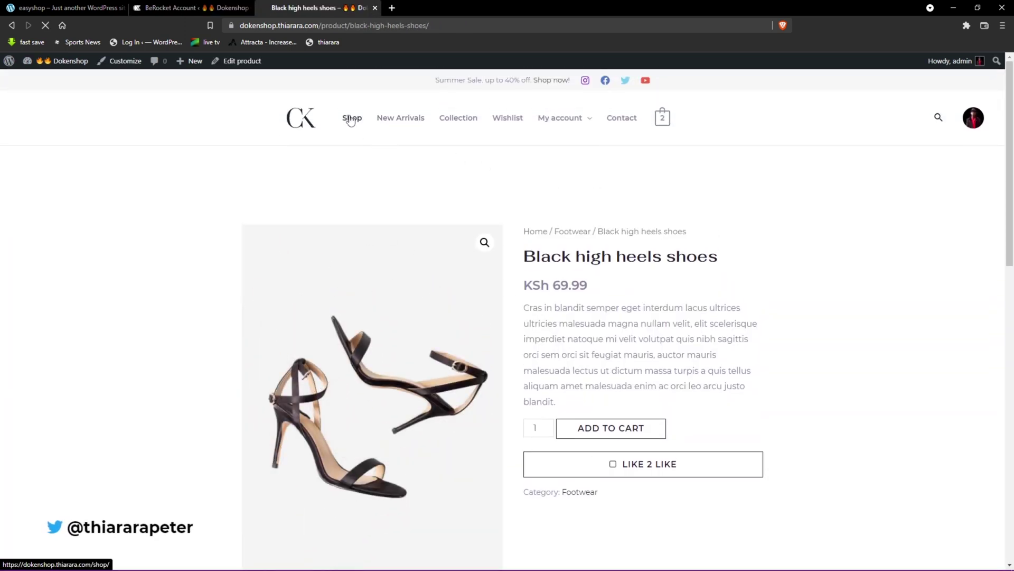